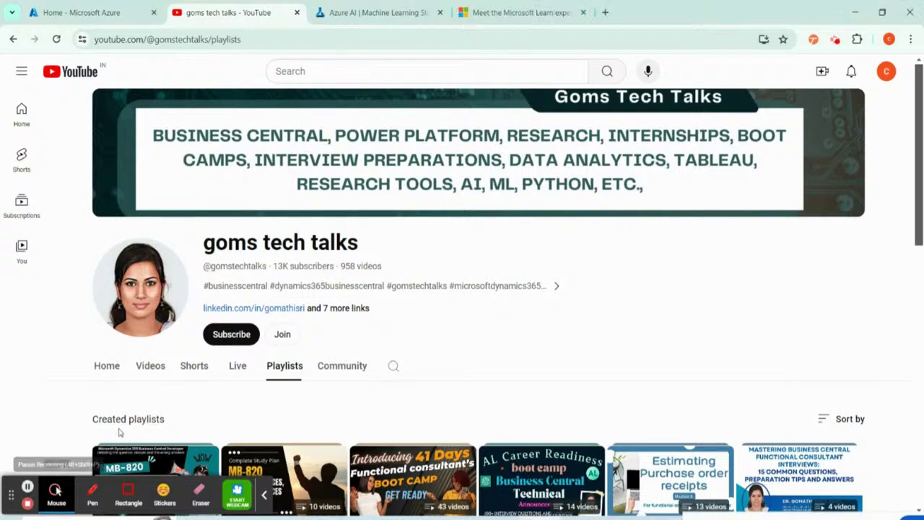
# - Switch to the "Meet the Microsoft Learn experts" page and review the table of experts and their topic areas
pyautogui.click(513, 8)
pyautogui.scroll(10, 482, 176)
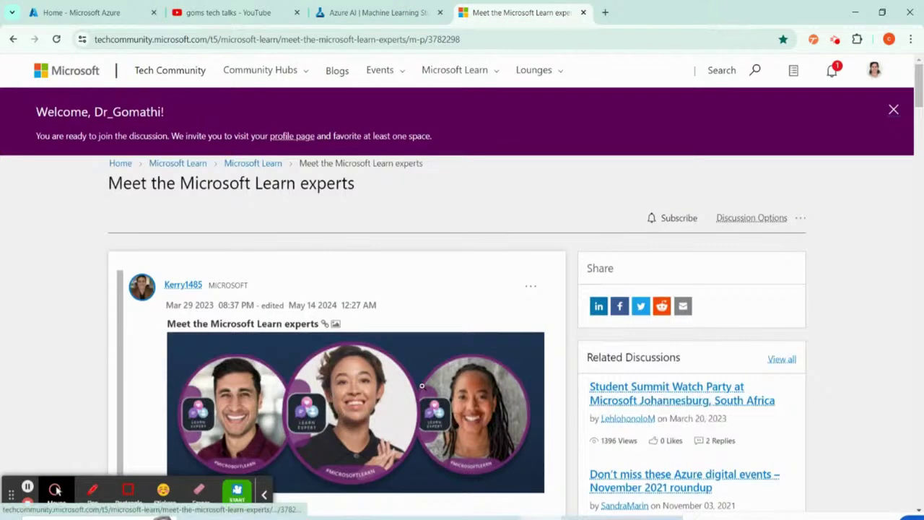
pyautogui.scroll(-4, 487, 322)
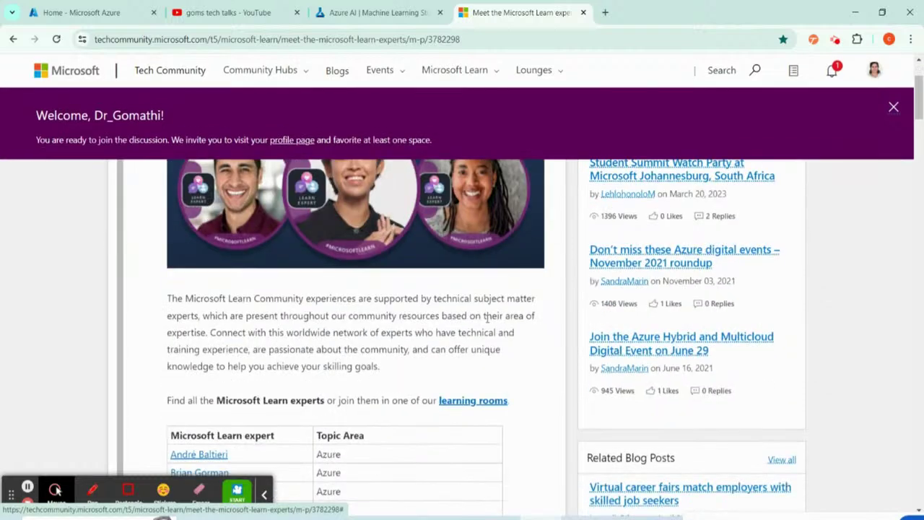
pyautogui.scroll(-1, 487, 323)
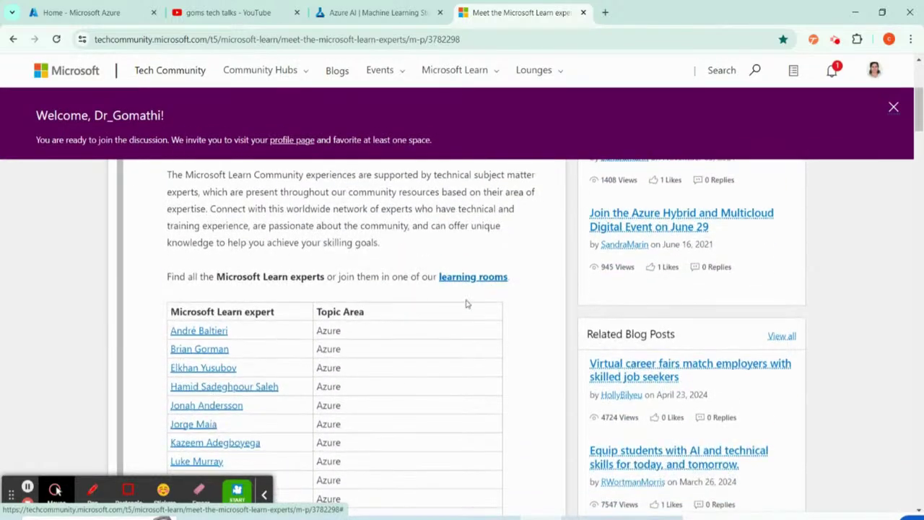
pyautogui.scroll(-4, 474, 289)
pyautogui.scroll(-2, 475, 291)
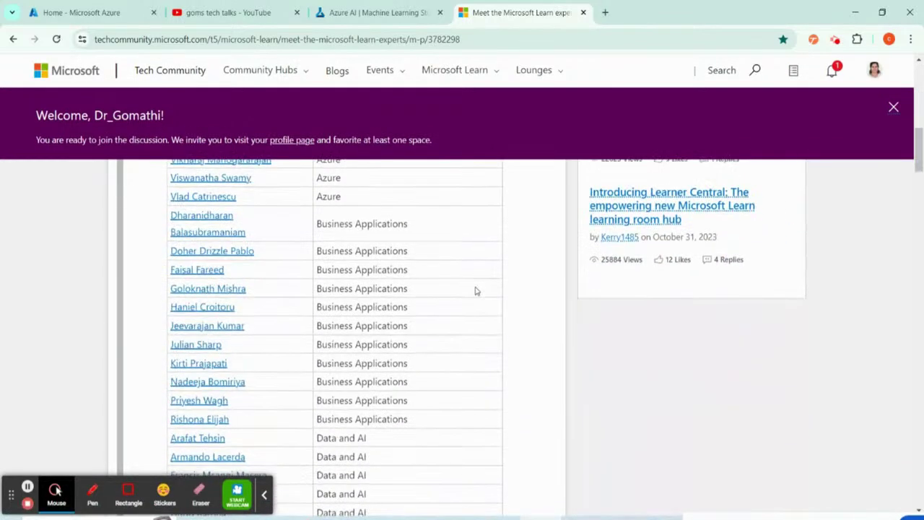
pyautogui.scroll(-4, 475, 291)
pyautogui.scroll(1, 244, 227)
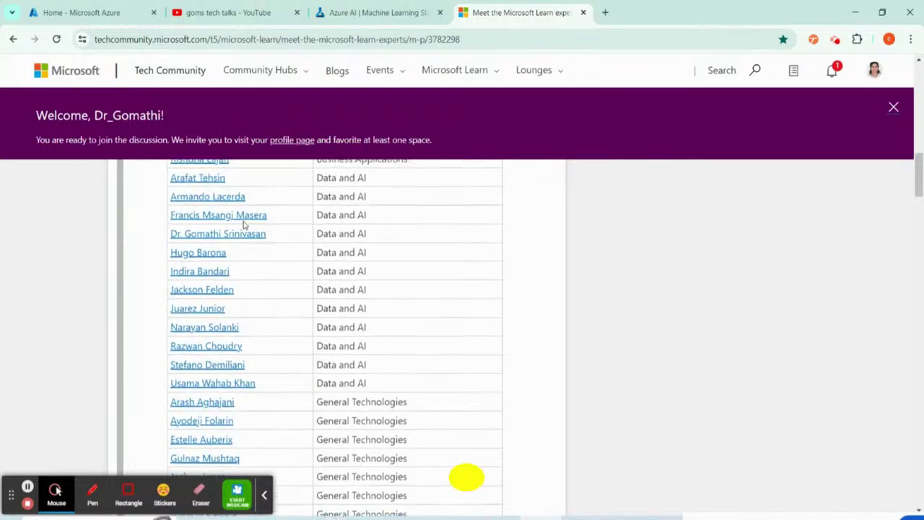
pyautogui.moveTo(273, 247); pyautogui.dragTo(170, 247)
pyautogui.scroll(9, 536, 256)
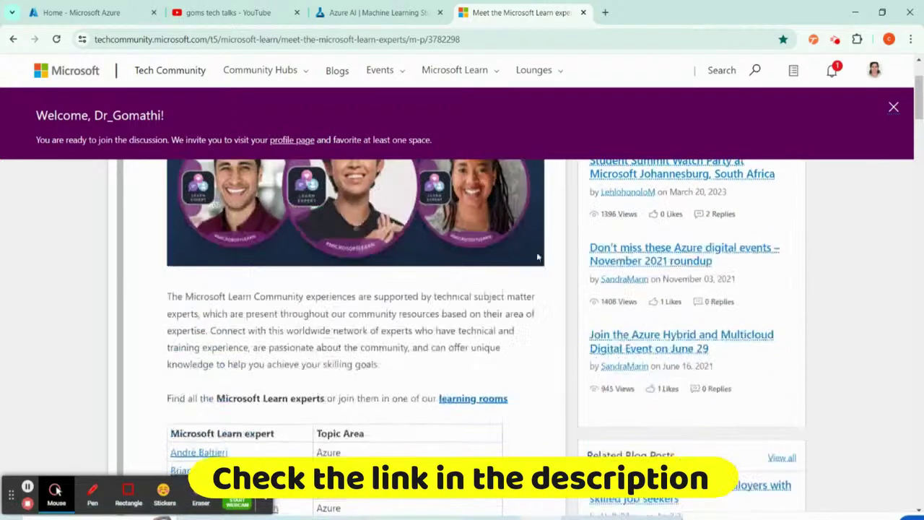
# - Open the learning rooms directory linked from the experts page and look over the first learning rooms
pyautogui.scroll(-4, 536, 255)
pyautogui.scroll(4, 537, 255)
pyautogui.click(478, 334)
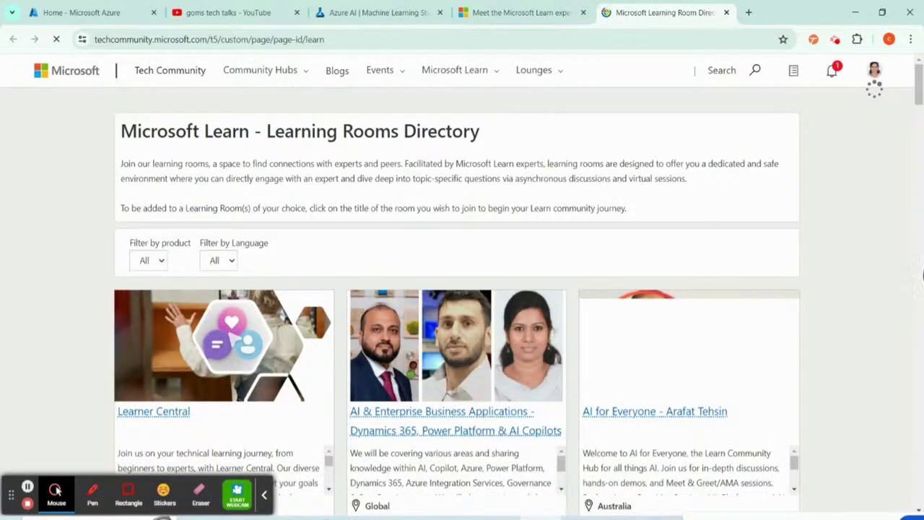
pyautogui.scroll(-3, 843, 336)
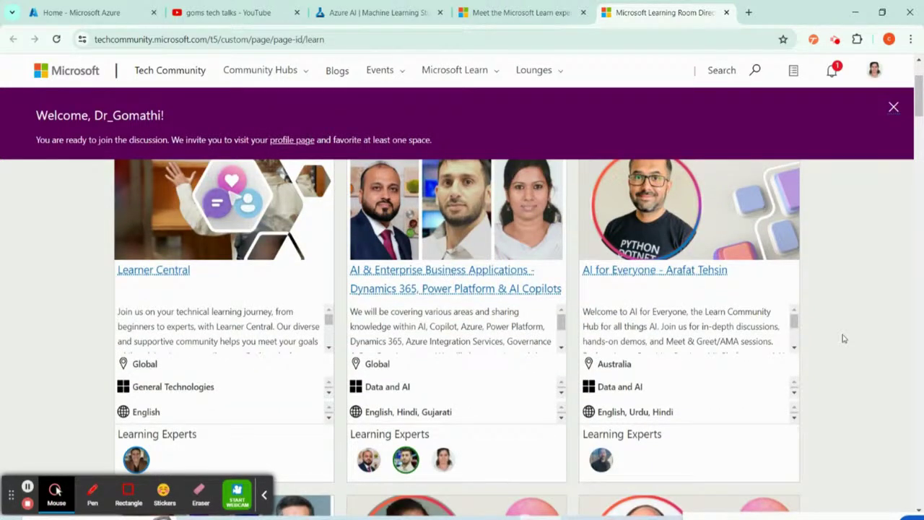
pyautogui.scroll(3, 850, 366)
pyautogui.scroll(-3, 850, 365)
pyautogui.scroll(1, 852, 365)
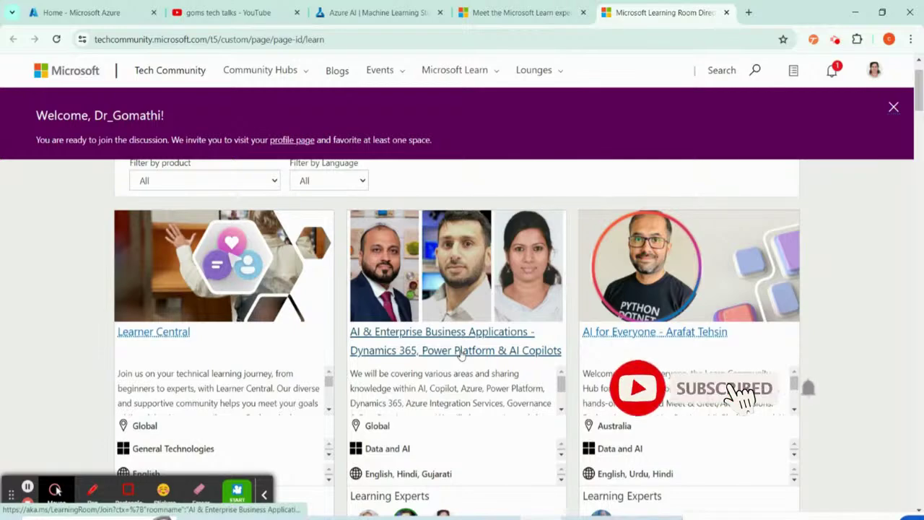
# - Go back to the Microsoft Learn experts page and look through the experts table and the replies below it
pyautogui.click(531, 12)
pyautogui.scroll(8, 546, 324)
pyautogui.scroll(-20, 547, 324)
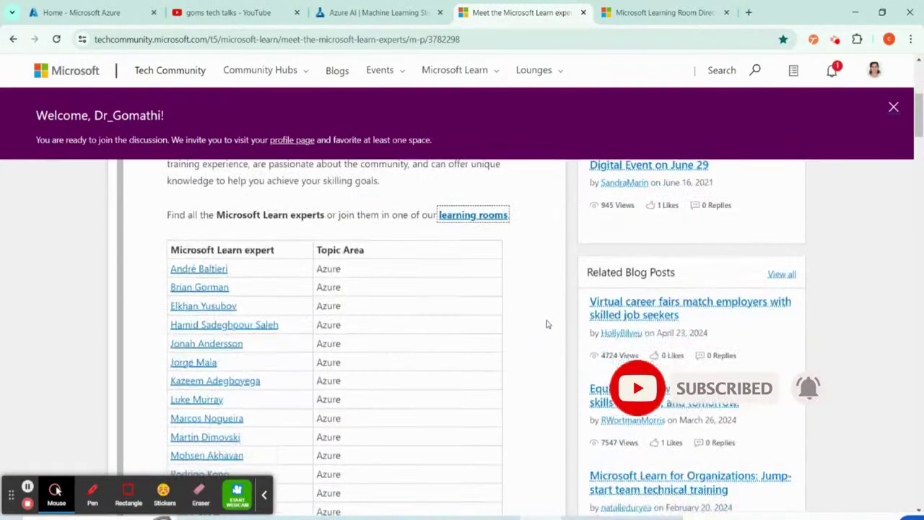
pyautogui.scroll(-4, 553, 340)
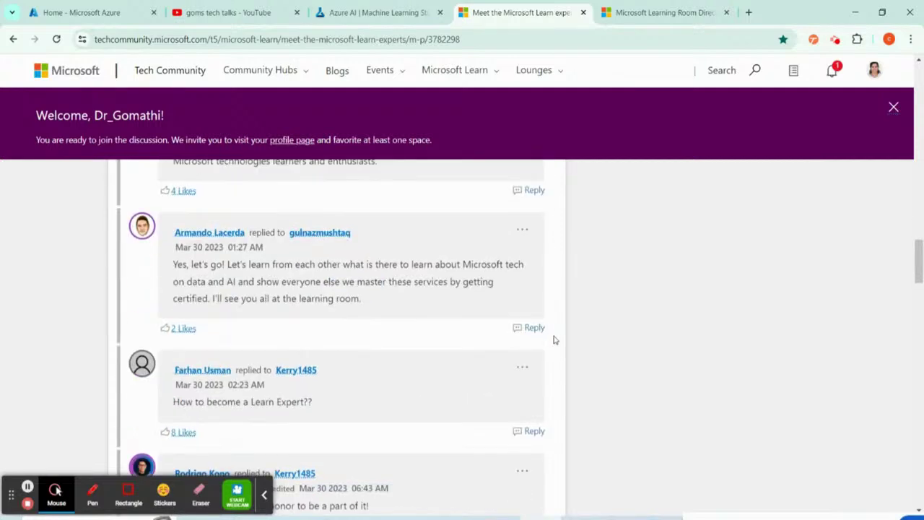
pyautogui.scroll(5, 553, 340)
# - From the learning rooms directory, open the join request form for the AI & Enterprise Business Applications room and read it through
pyautogui.click(635, 12)
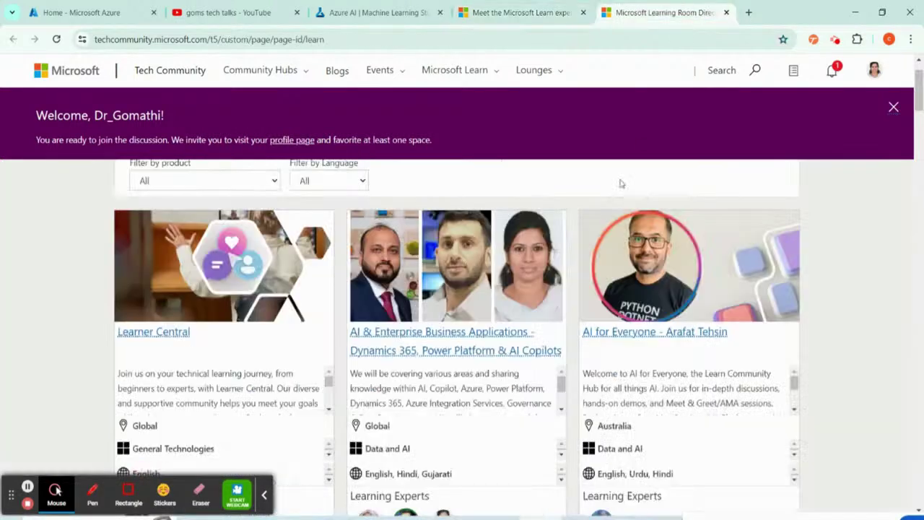
pyautogui.scroll(3, 558, 289)
pyautogui.scroll(-4, 557, 289)
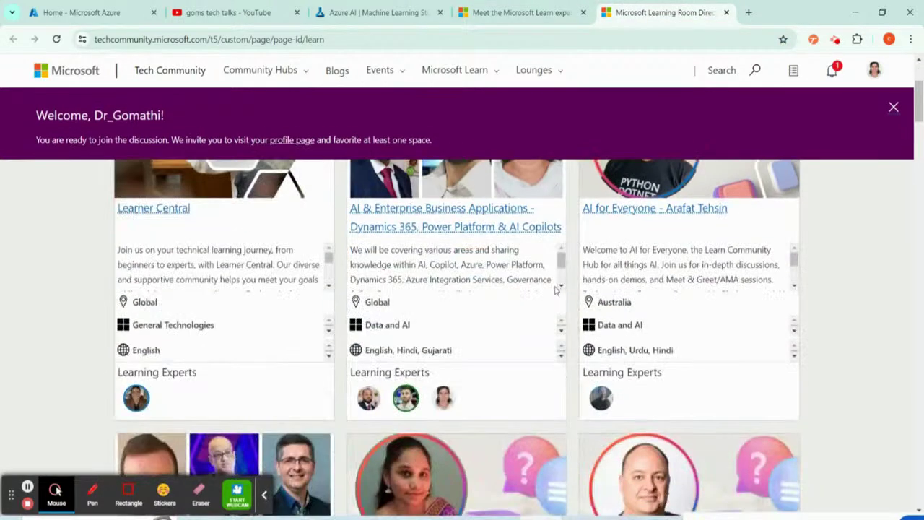
pyautogui.click(424, 212)
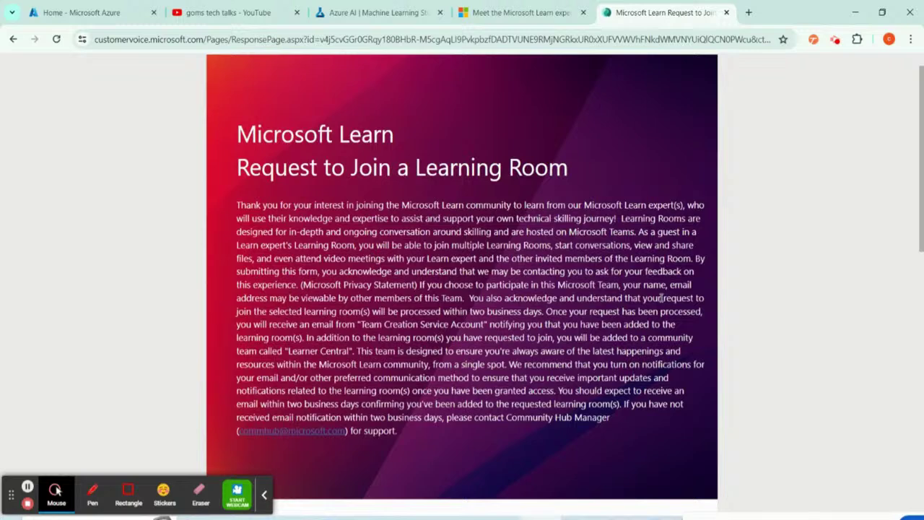
pyautogui.scroll(-10, 662, 298)
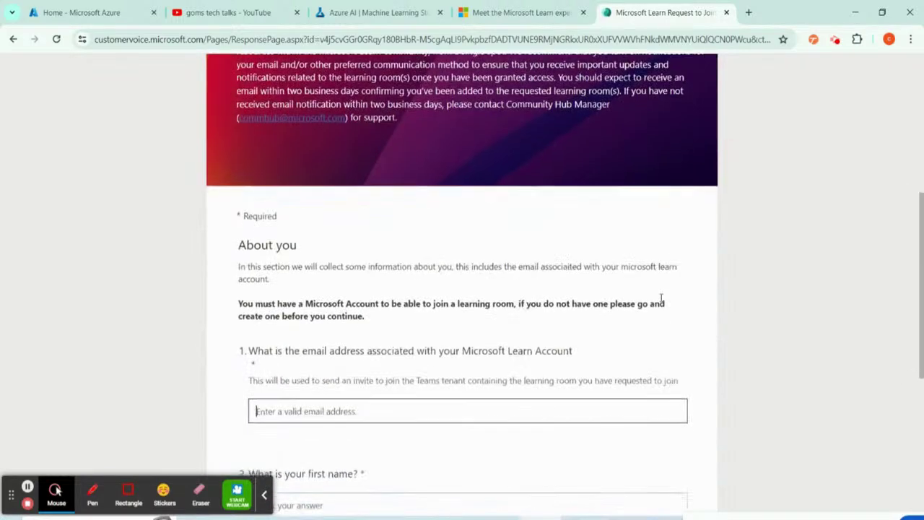
pyautogui.scroll(4, 662, 301)
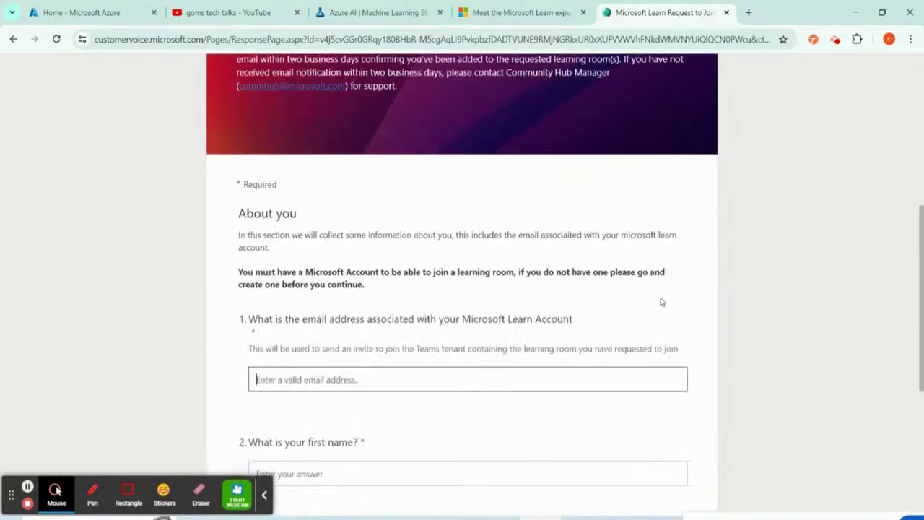
pyautogui.scroll(4, 660, 301)
pyautogui.scroll(3, 662, 298)
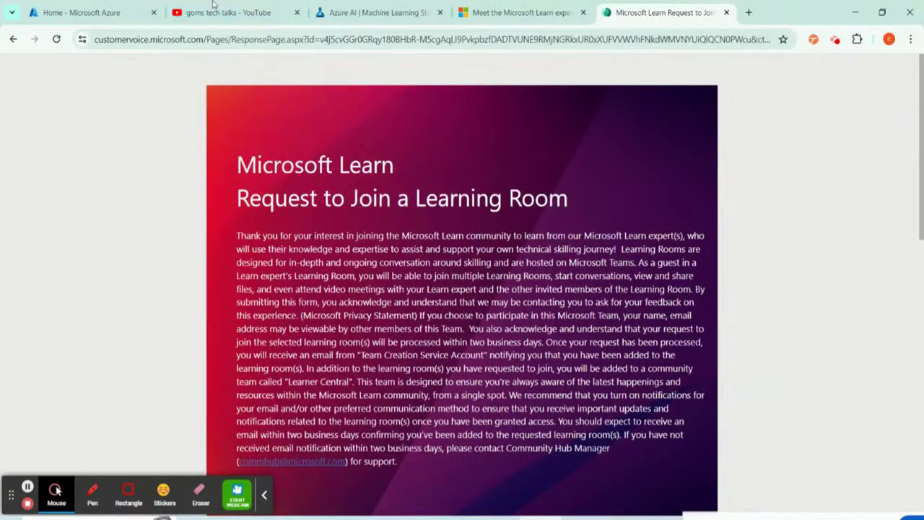
# - Switch to the Azure portal home page and check its address, portal.azure.com
pyautogui.click(114, 6)
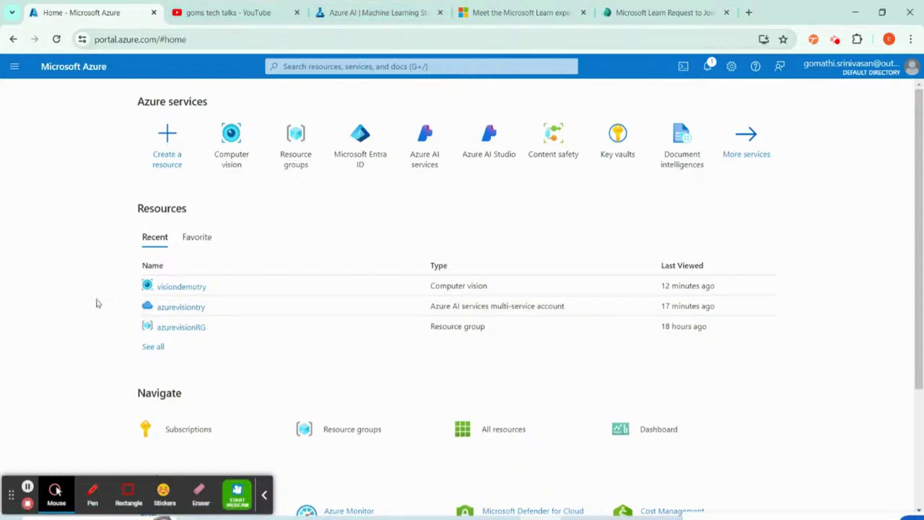
pyautogui.click(179, 39)
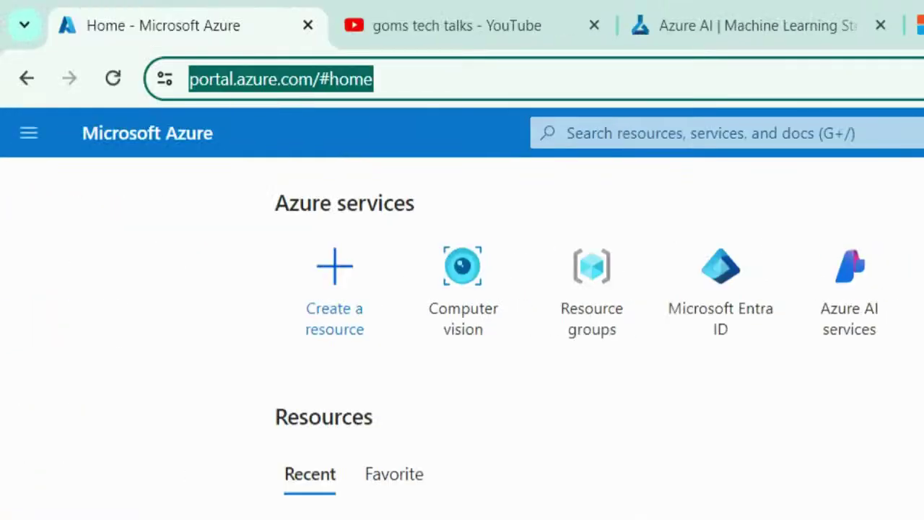
pyautogui.moveTo(329, 46)
pyautogui.mouseDown()
pyautogui.moveTo(130, 33)
pyautogui.moveTo(614, 126)
pyautogui.moveTo(215, 14)
pyautogui.mouseUp()
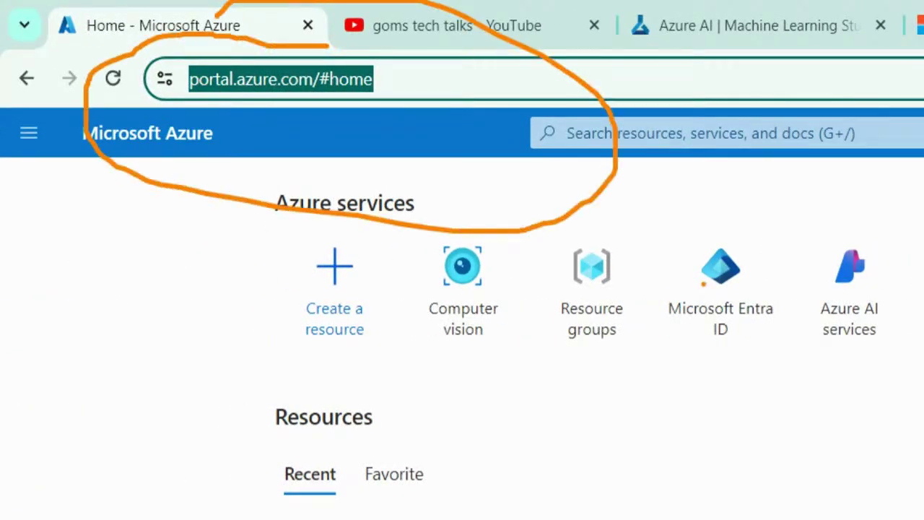
pyautogui.press('Escape')
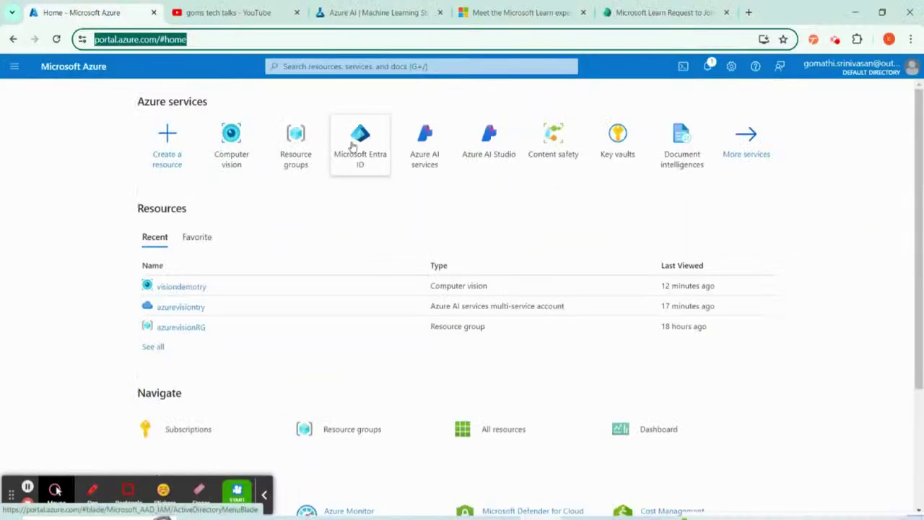
pyautogui.click(853, 124)
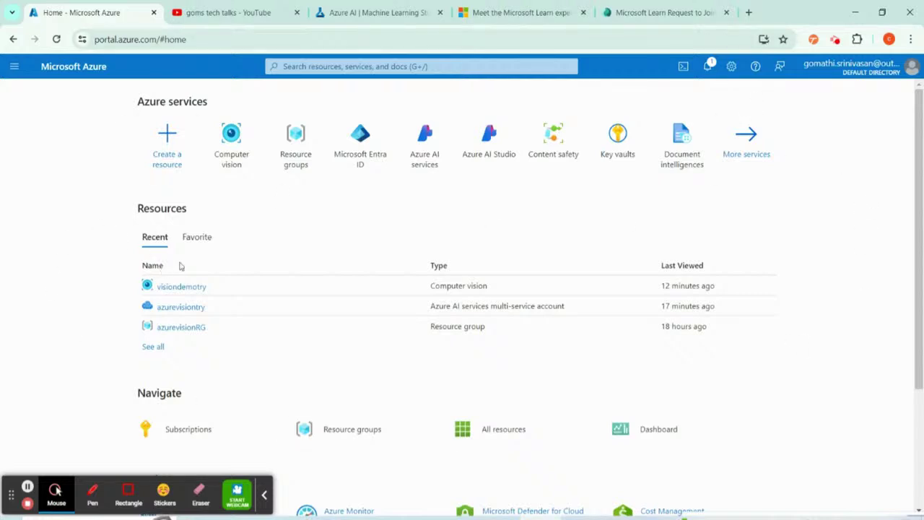
pyautogui.click(91, 495)
pyautogui.moveTo(247, 254)
pyautogui.mouseDown()
pyautogui.moveTo(113, 293)
pyautogui.moveTo(433, 326)
pyautogui.moveTo(699, 234)
pyautogui.mouseUp()
pyautogui.moveTo(524, 227); pyautogui.dragTo(202, 238)
pyautogui.click(83, 494)
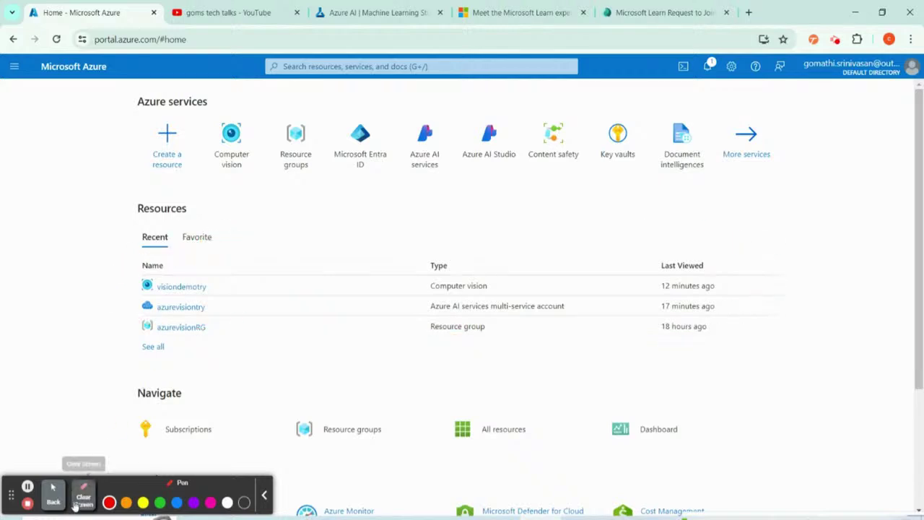
pyautogui.click(52, 495)
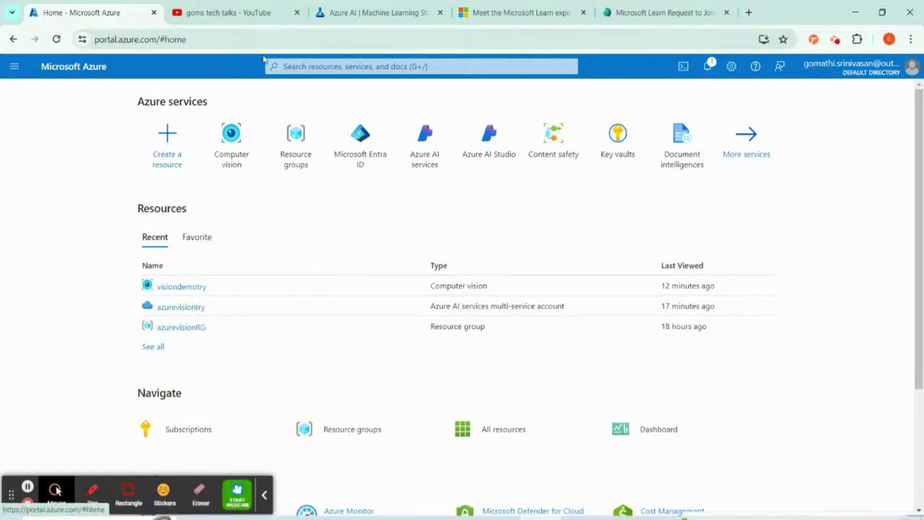
pyautogui.click(92, 498)
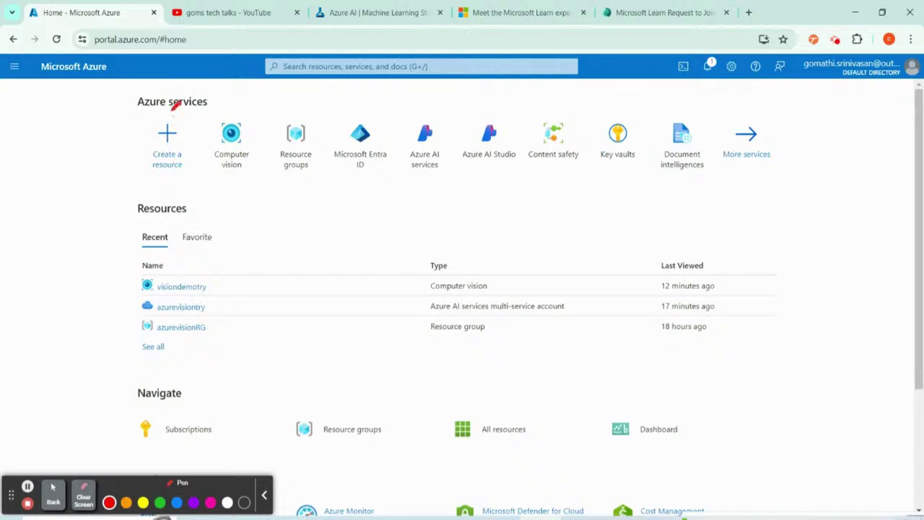
pyautogui.moveTo(176, 105)
pyautogui.mouseDown()
pyautogui.moveTo(151, 169)
pyautogui.moveTo(200, 89)
pyautogui.moveTo(145, 114)
pyautogui.mouseUp()
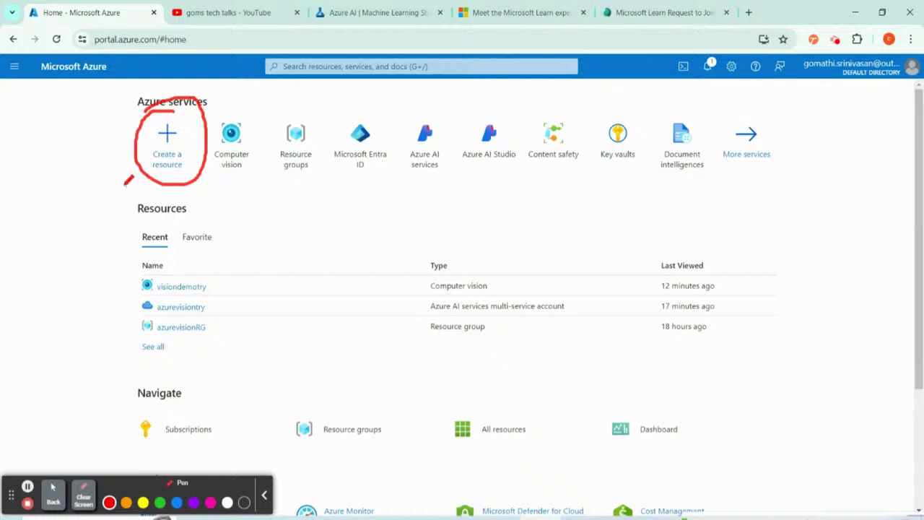
pyautogui.click(83, 497)
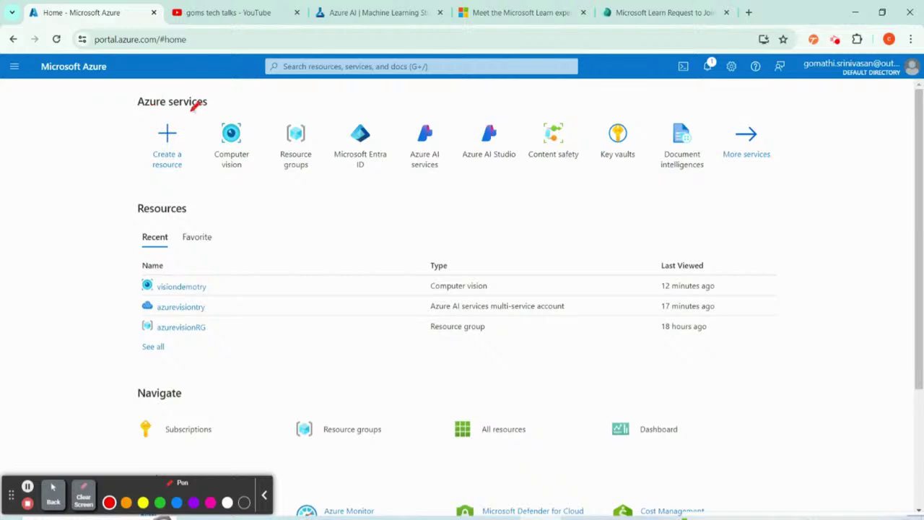
pyautogui.click(52, 491)
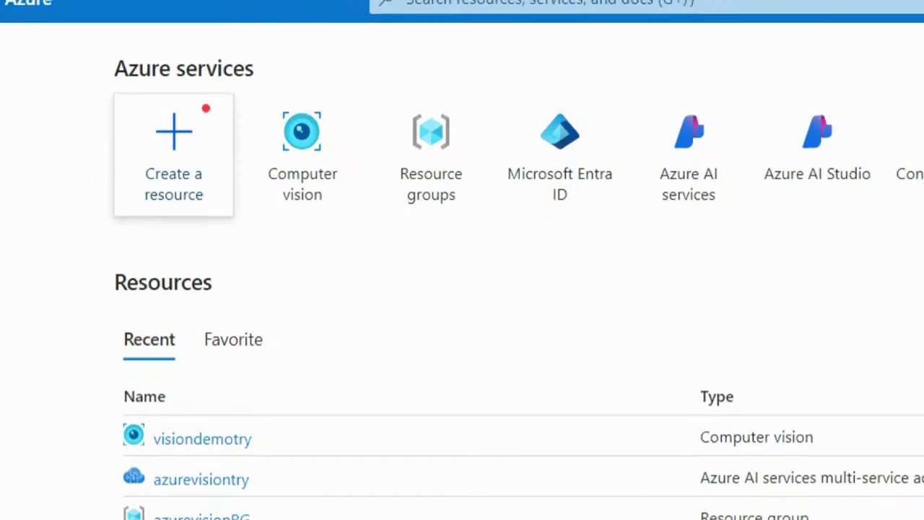
pyautogui.moveTo(97, 237)
pyautogui.mouseDown()
pyautogui.moveTo(269, 17)
pyautogui.moveTo(127, 98)
pyautogui.mouseUp()
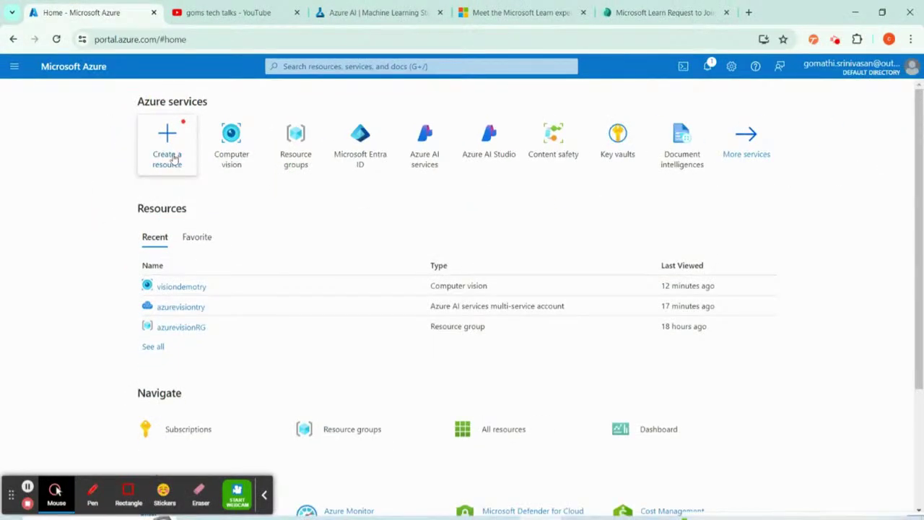
# - Search for "machine learning" among the services and marketplace offers for creating a resource, and return to the portal home page
pyautogui.click(188, 144)
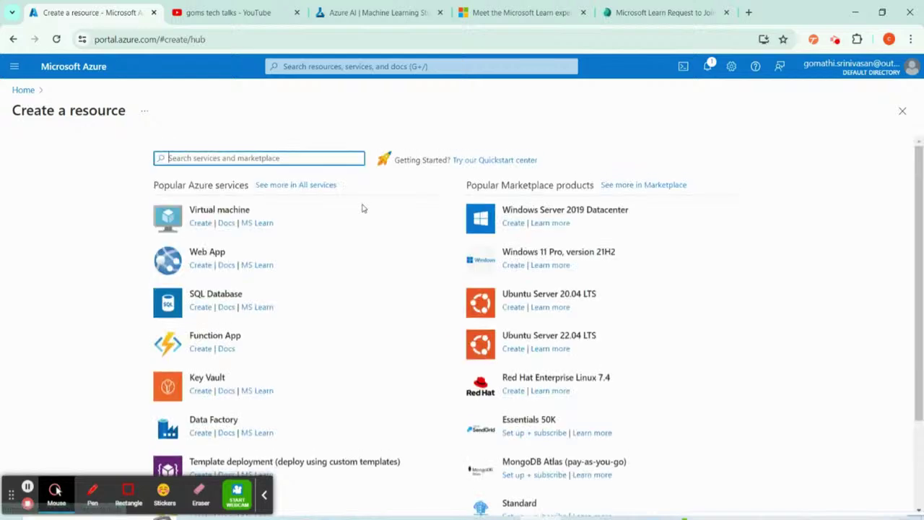
pyautogui.scroll(-1, 90, 289)
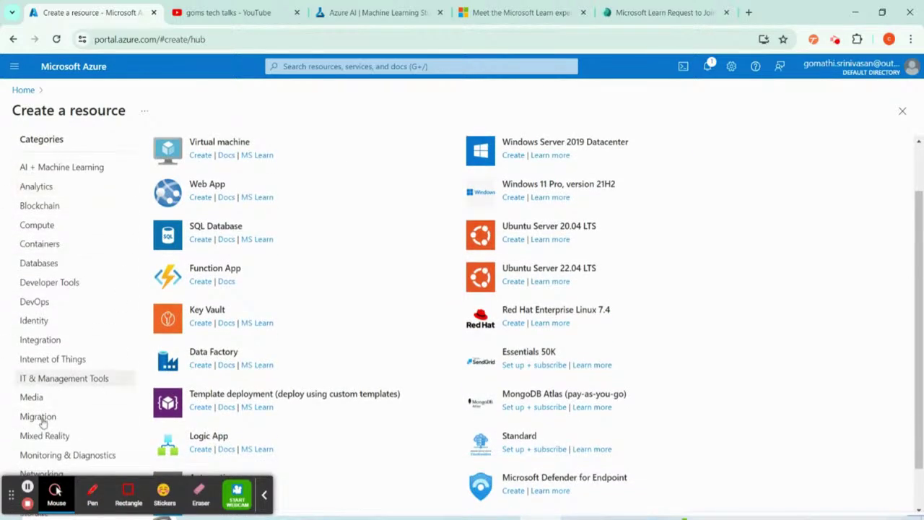
pyautogui.scroll(-1, 43, 412)
pyautogui.scroll(2, 104, 394)
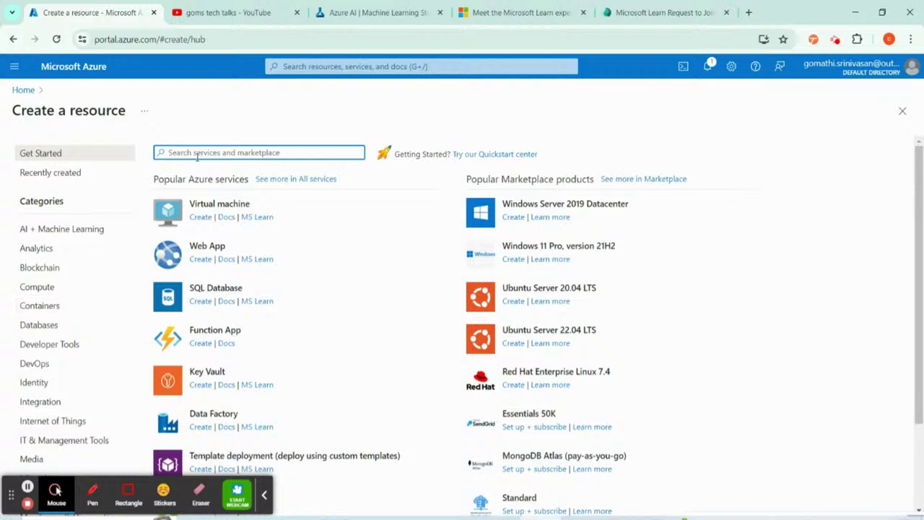
pyautogui.write('machine learning')
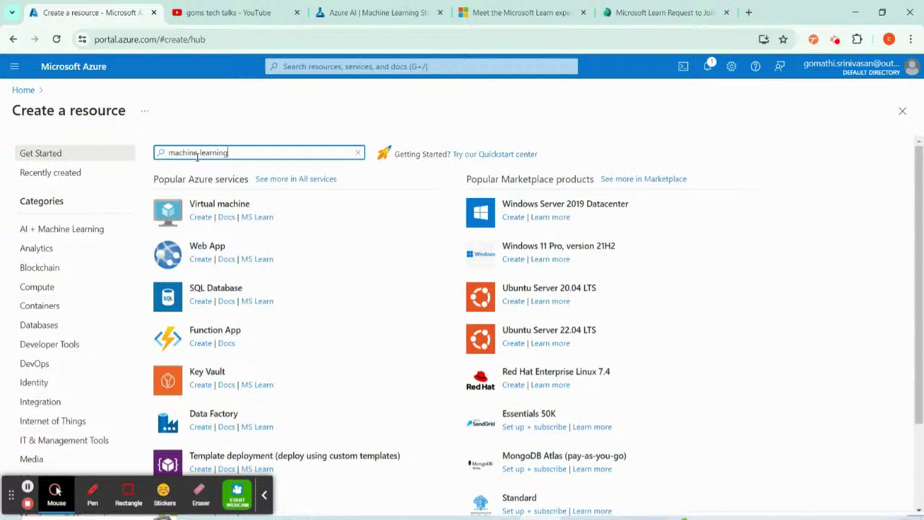
pyautogui.press('Return')
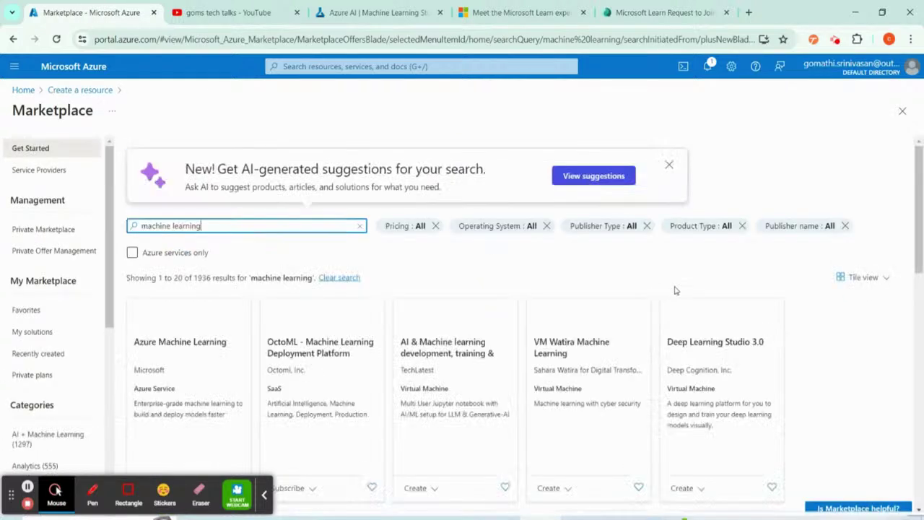
pyautogui.click(25, 89)
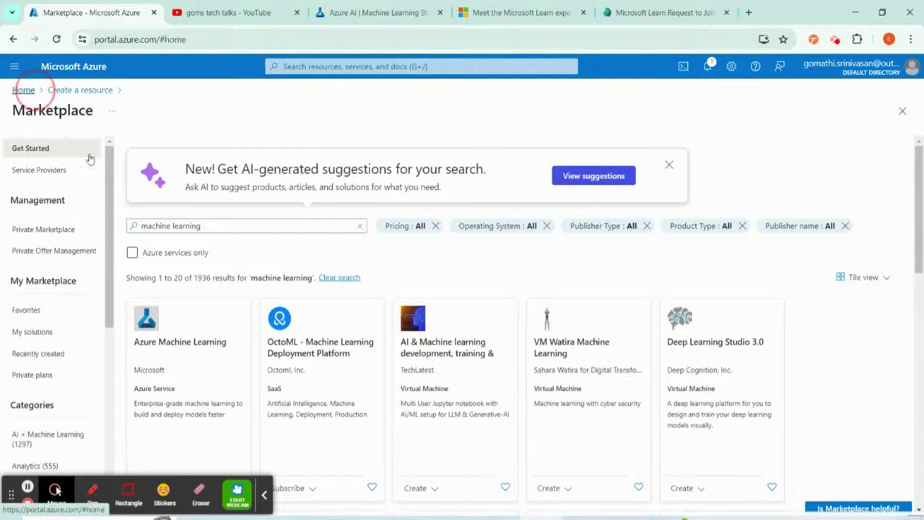
# - Look through the AI + Machine Learning offers for creating a resource, and open the full list of Azure services
pyautogui.click(176, 139)
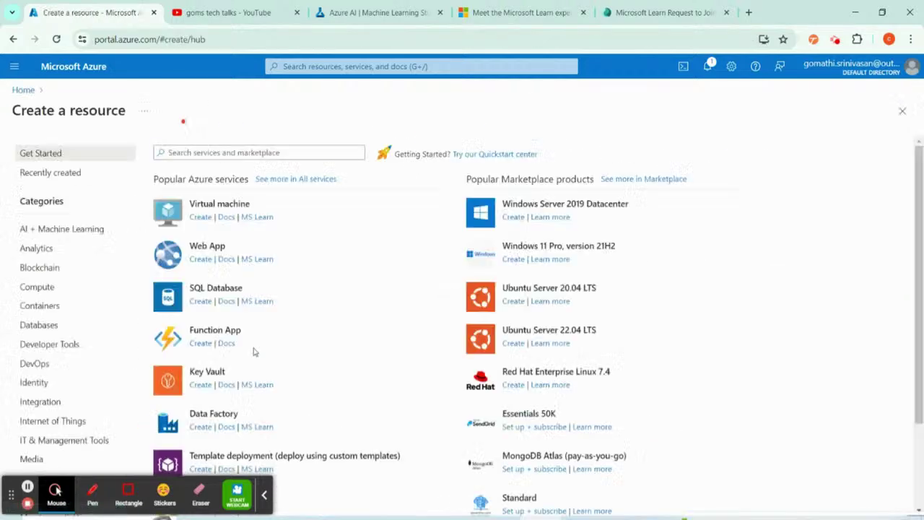
pyautogui.click(43, 229)
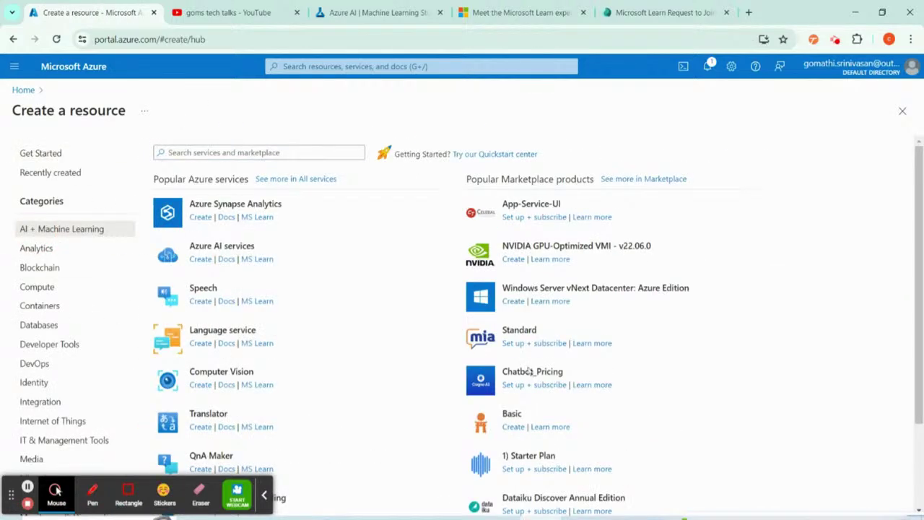
pyautogui.scroll(-3, 625, 371)
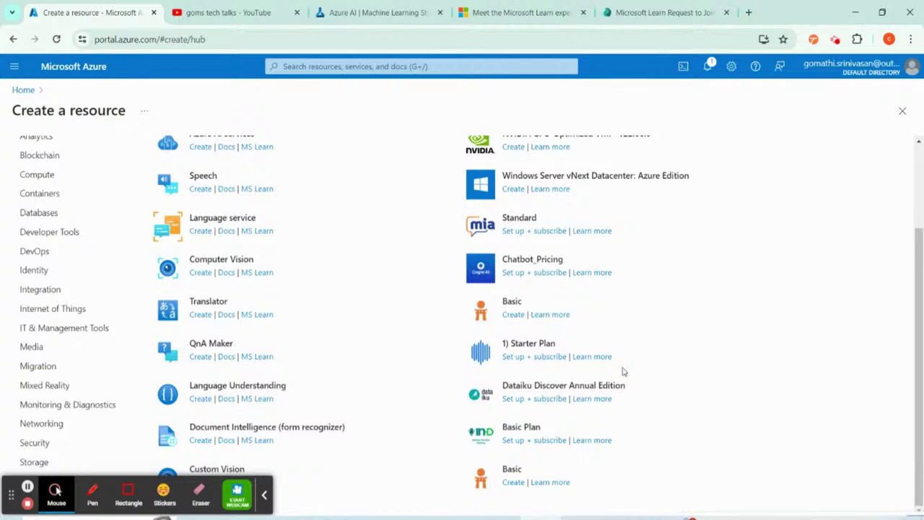
pyautogui.scroll(3, 619, 372)
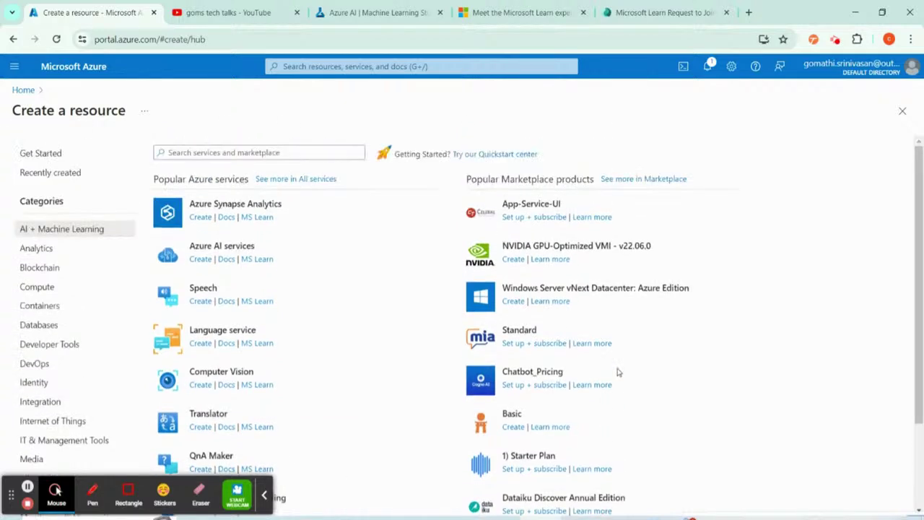
pyautogui.scroll(-3, 619, 372)
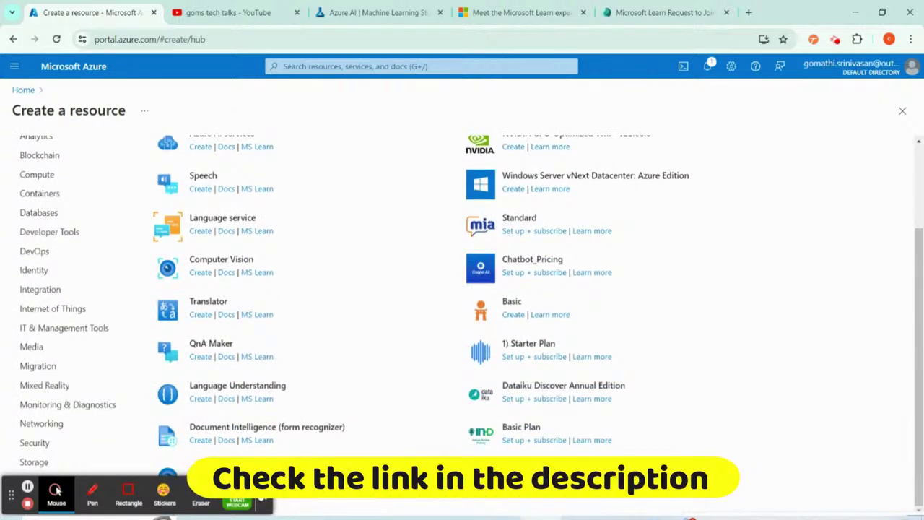
pyautogui.scroll(3, 516, 414)
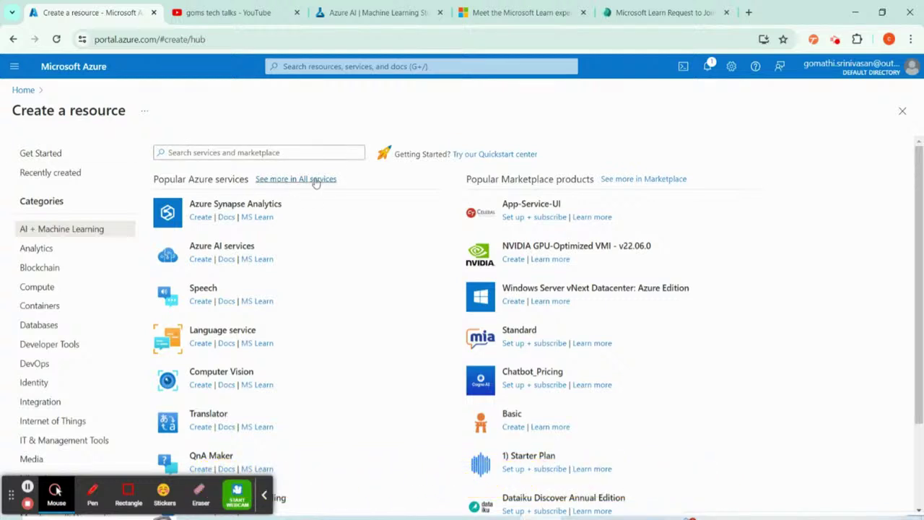
pyautogui.click(314, 181)
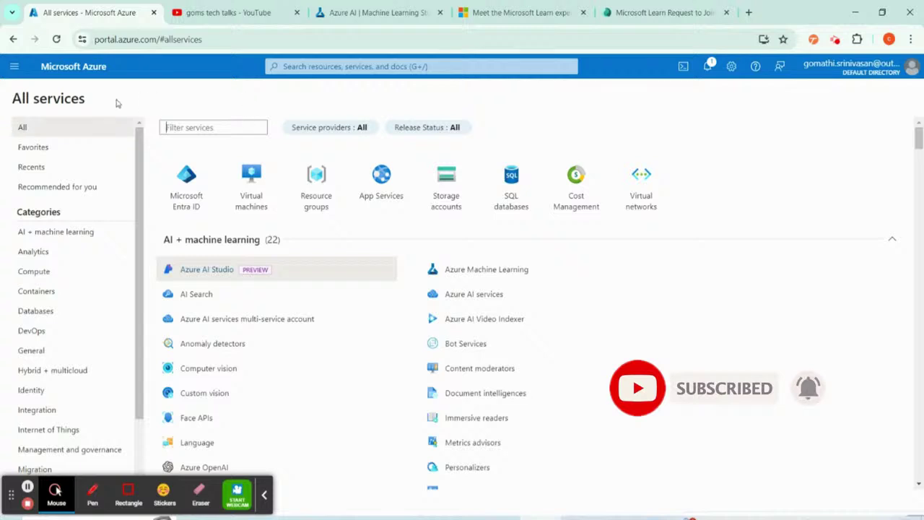
# - Find Azure Machine Learning by searching the portal for "machine learn", and start creating a new workspace there
pyautogui.click(328, 66)
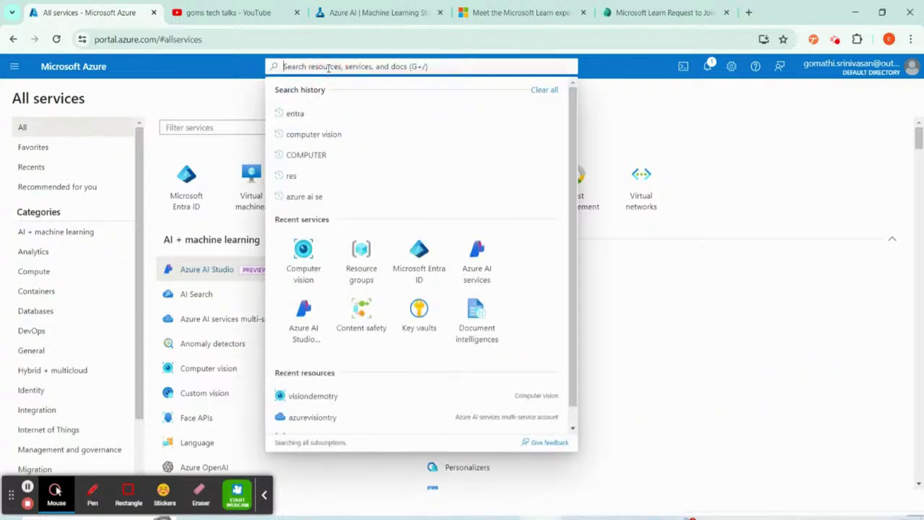
pyautogui.write('machine learn')
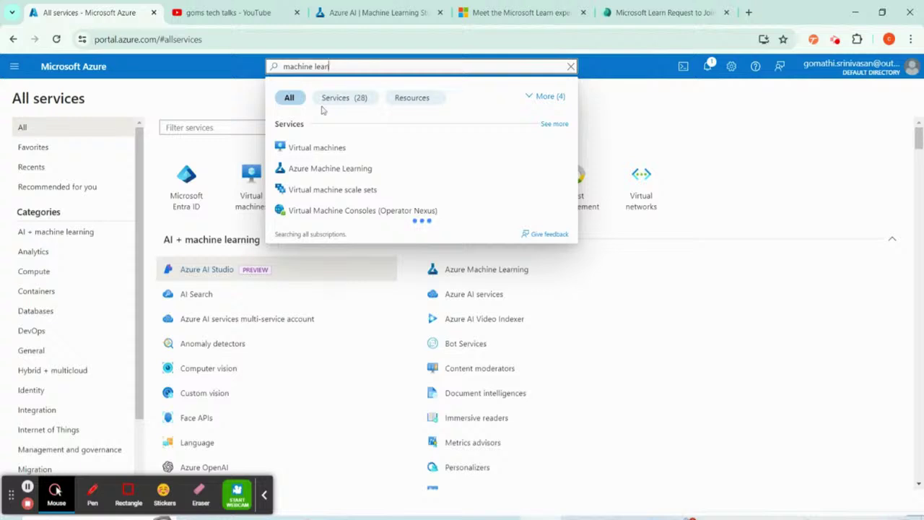
pyautogui.click(325, 169)
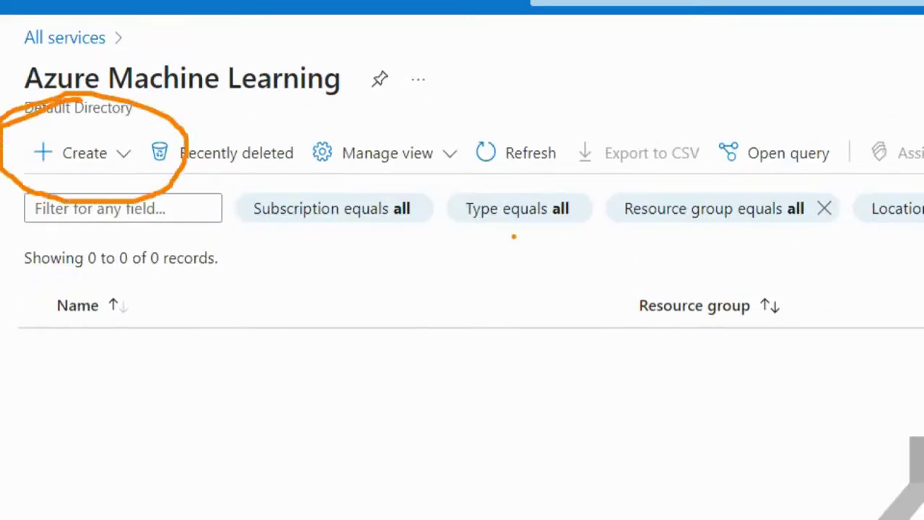
pyautogui.click(89, 155)
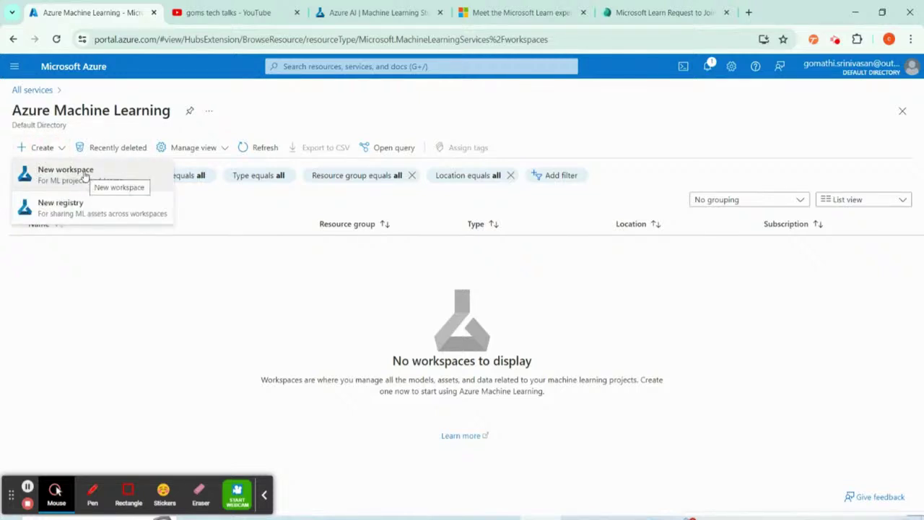
pyautogui.click(72, 170)
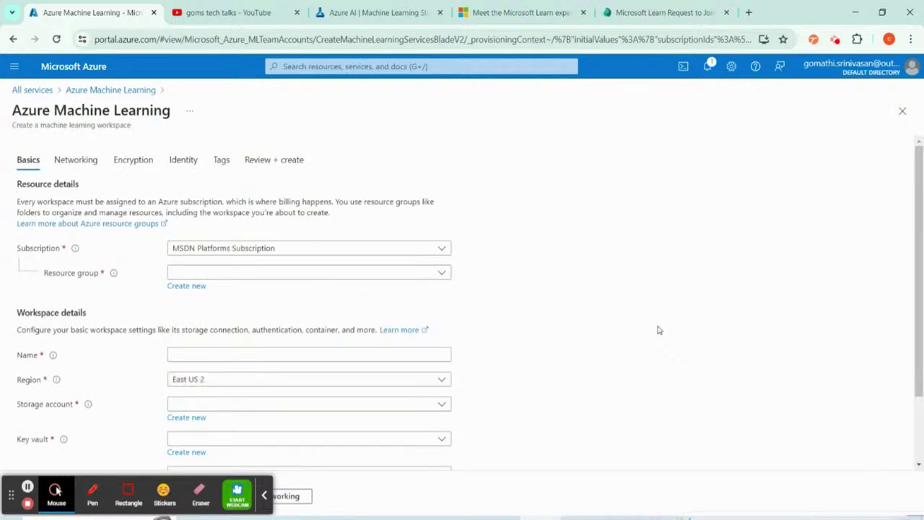
# - Check the existing resource groups and create a new one named azuremlRG for the workspace
pyautogui.click(286, 276)
pyautogui.click(612, 291)
pyautogui.click(200, 279)
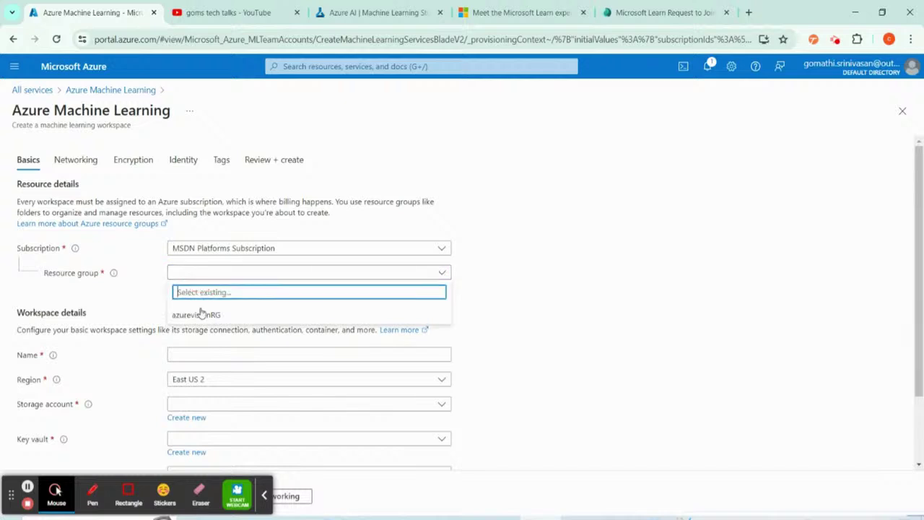
pyautogui.click(220, 330)
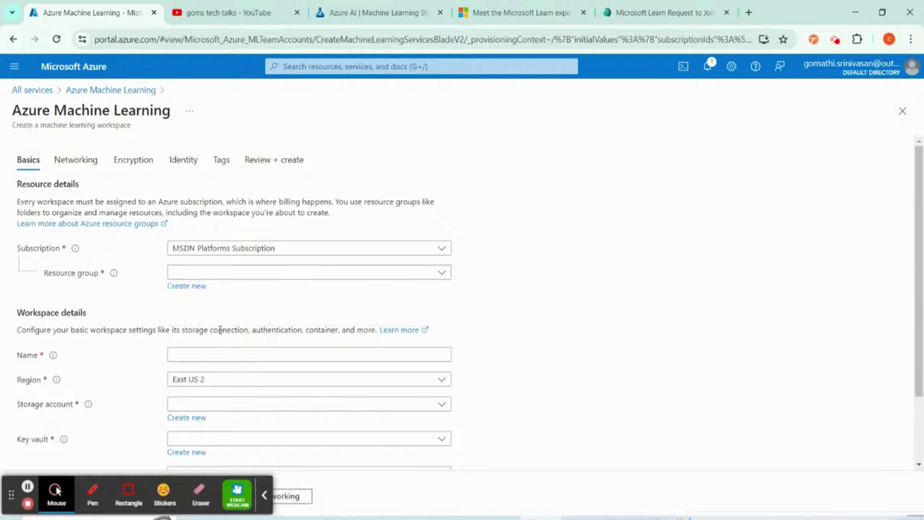
pyautogui.click(188, 287)
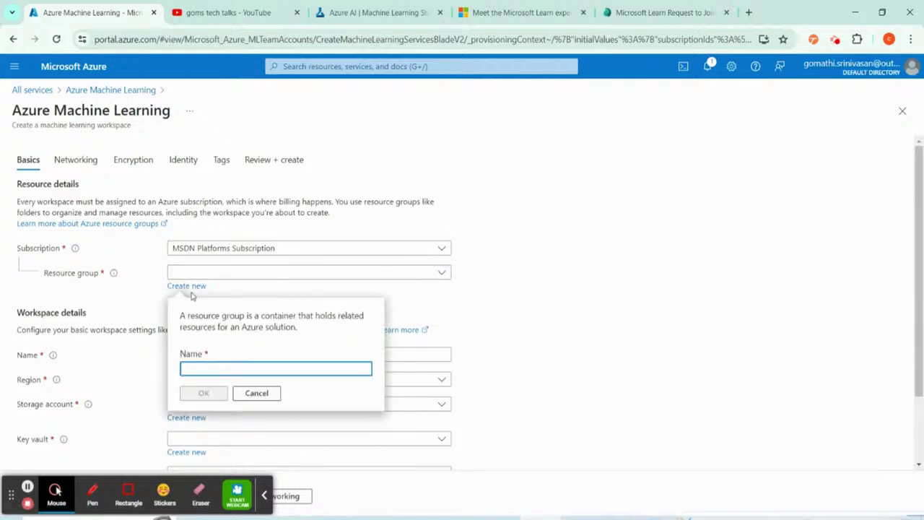
pyautogui.write('azureml')
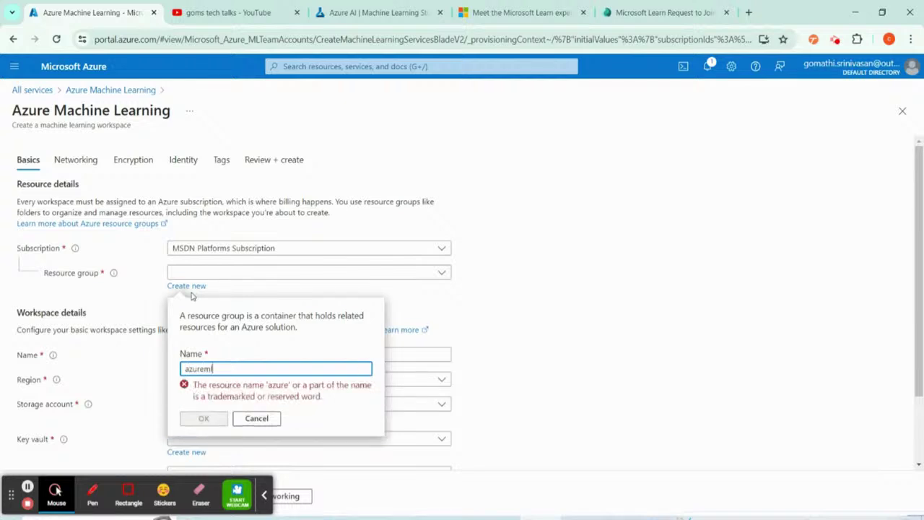
pyautogui.write('RG')
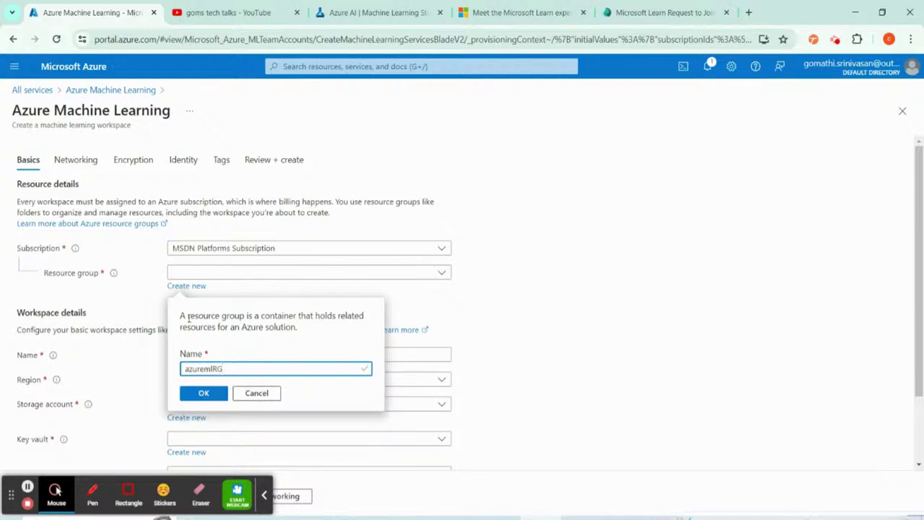
pyautogui.click(204, 395)
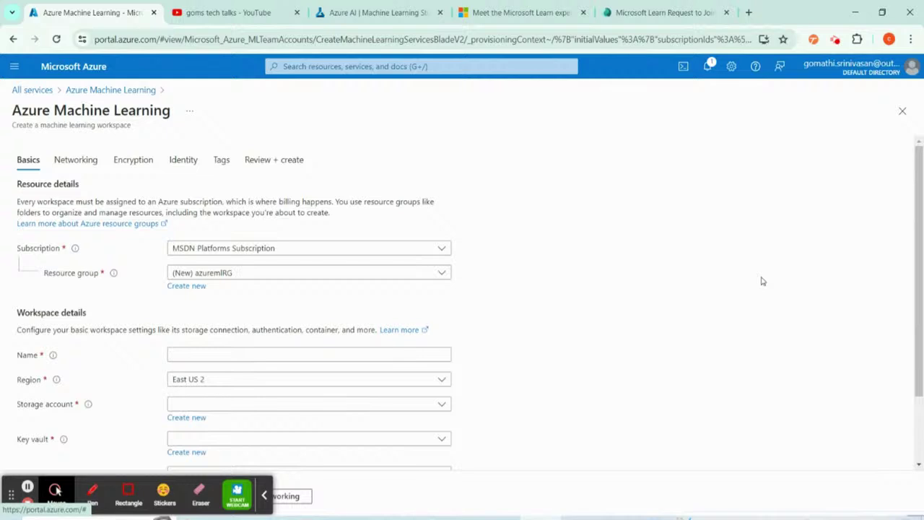
pyautogui.click(524, 279)
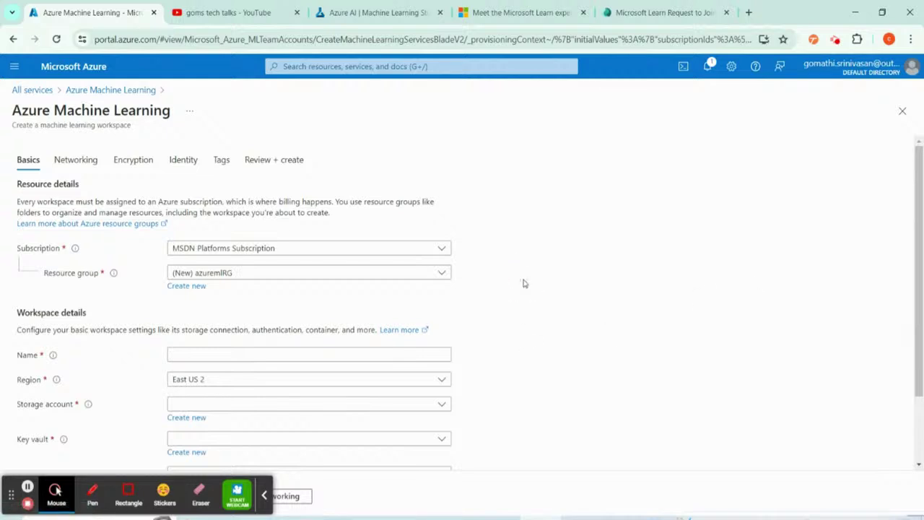
# - Name the machine learning workspace automlazuredemo
pyautogui.scroll(-1, 526, 283)
pyautogui.click(191, 294)
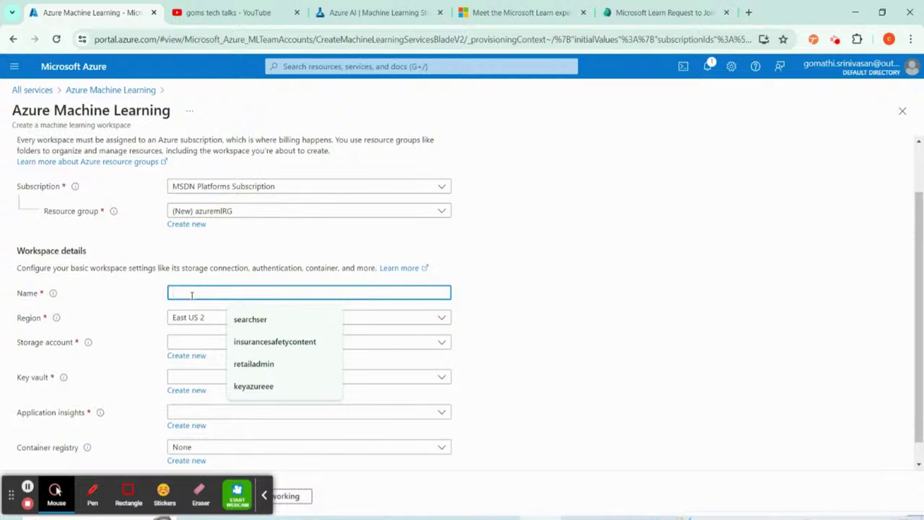
pyautogui.write('auto')
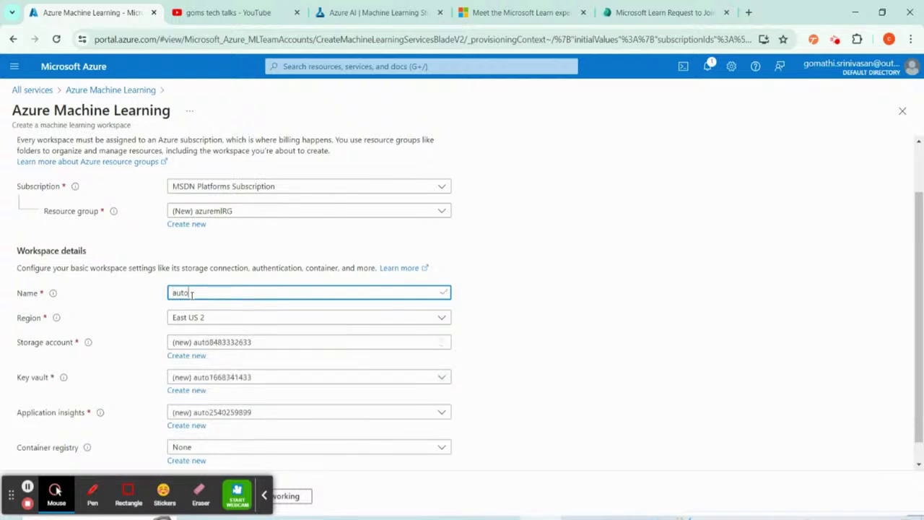
pyautogui.write('mlazuredemo')
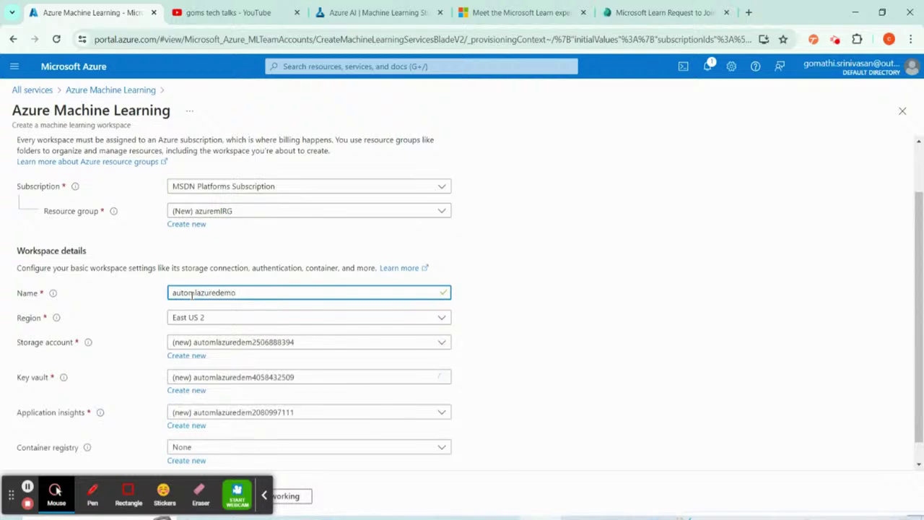
pyautogui.press('Tab')
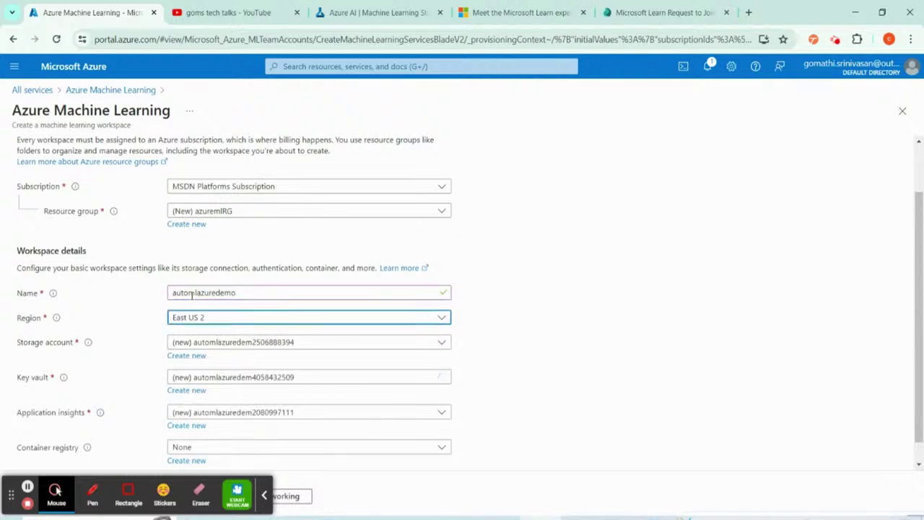
# - Check the workspace's storage account, key vault and application insights entries, and choose None as the container registry
pyautogui.scroll(-1, 545, 346)
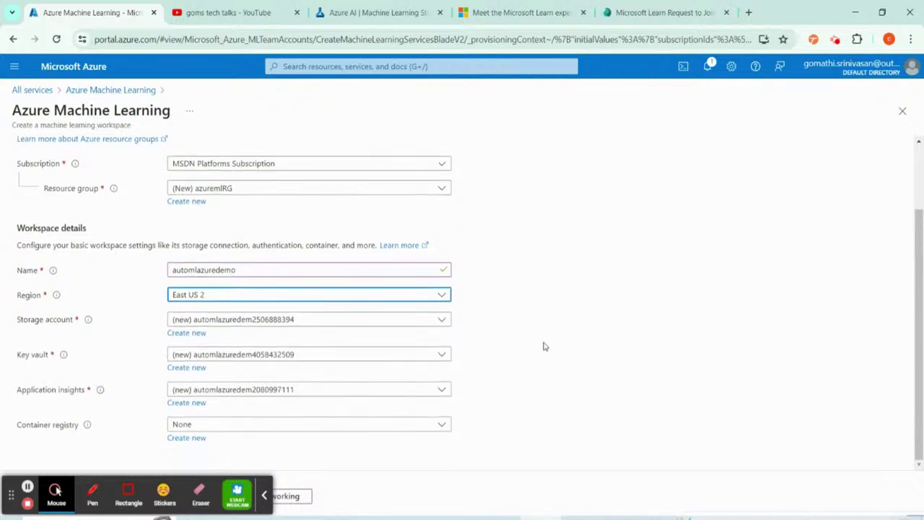
pyautogui.click(304, 327)
pyautogui.click(304, 327)
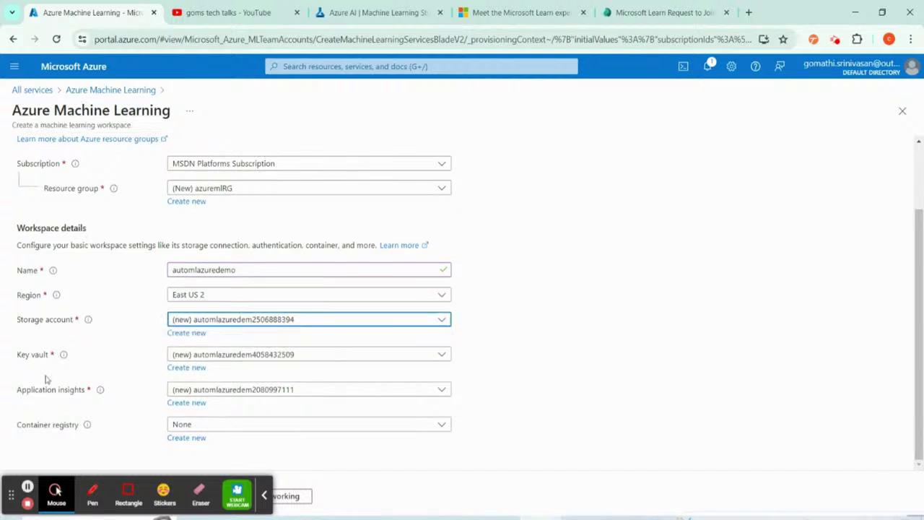
pyautogui.doubleClick(32, 271)
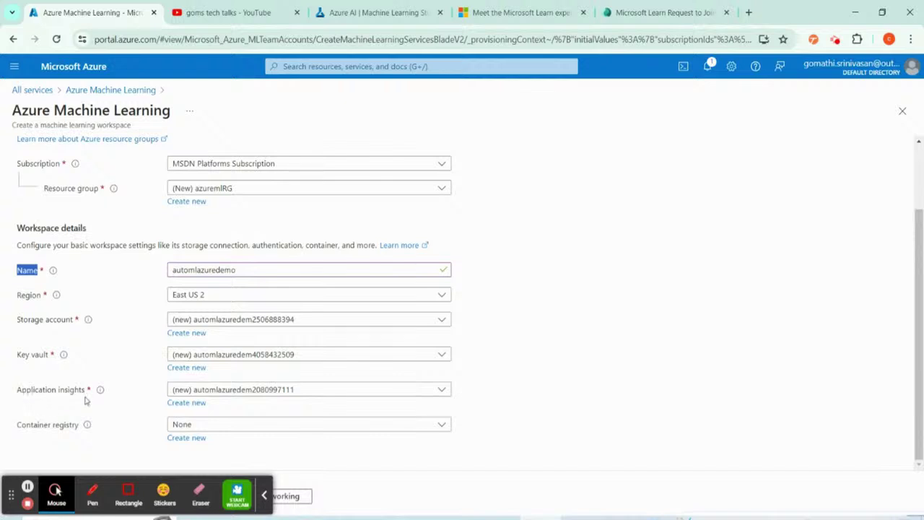
pyautogui.click(308, 426)
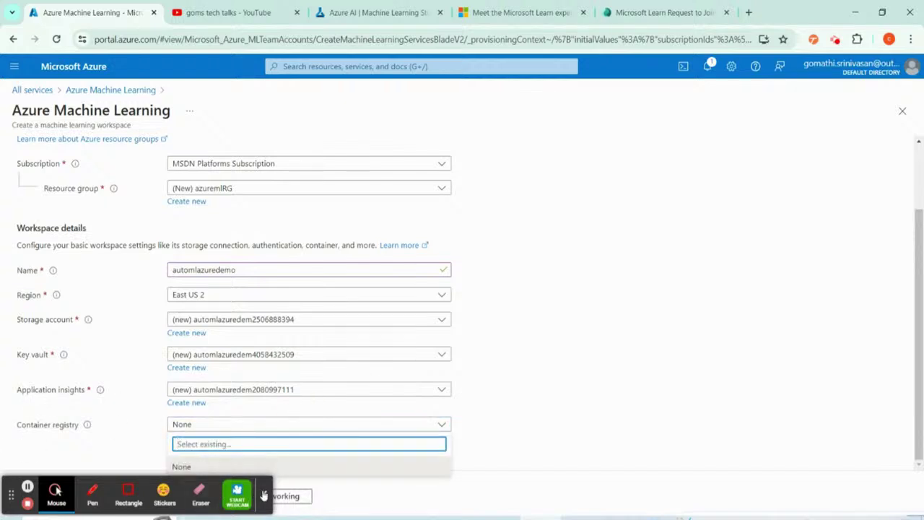
pyautogui.click(264, 495)
pyautogui.click(266, 432)
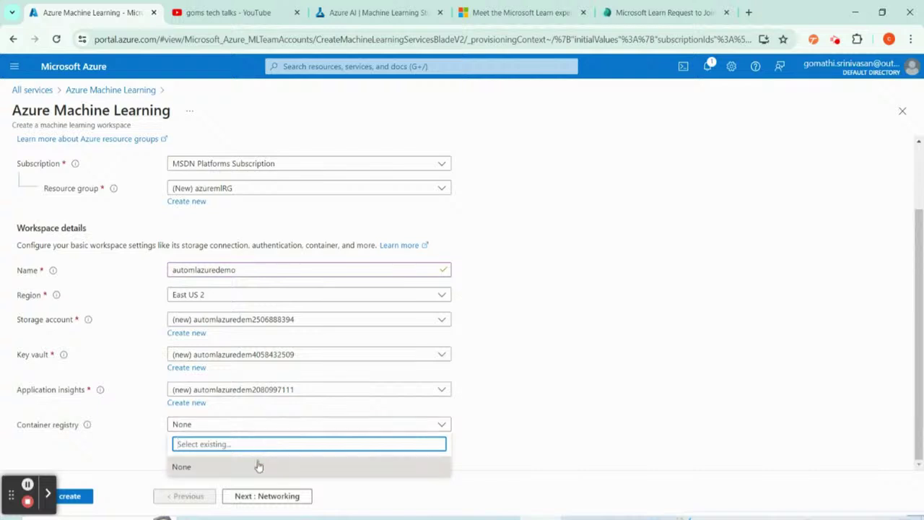
pyautogui.click(257, 465)
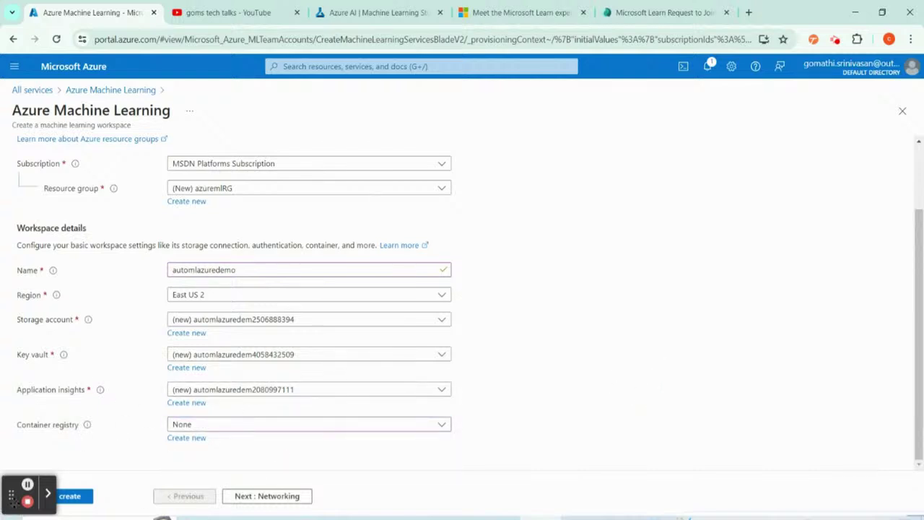
pyautogui.moveTo(14, 503); pyautogui.dragTo(847, 395)
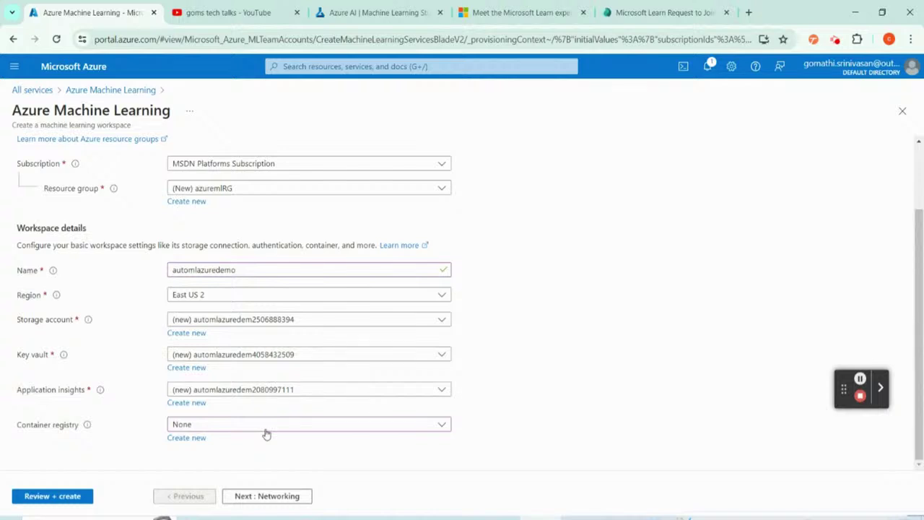
# - Validate the workspace configuration, create the workspace, and check the progress of its deployment
pyautogui.click(40, 497)
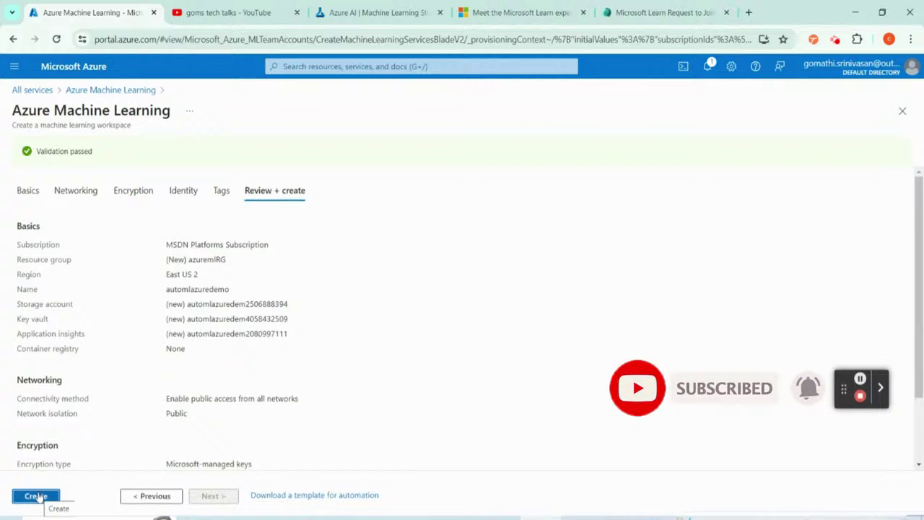
pyautogui.click(36, 497)
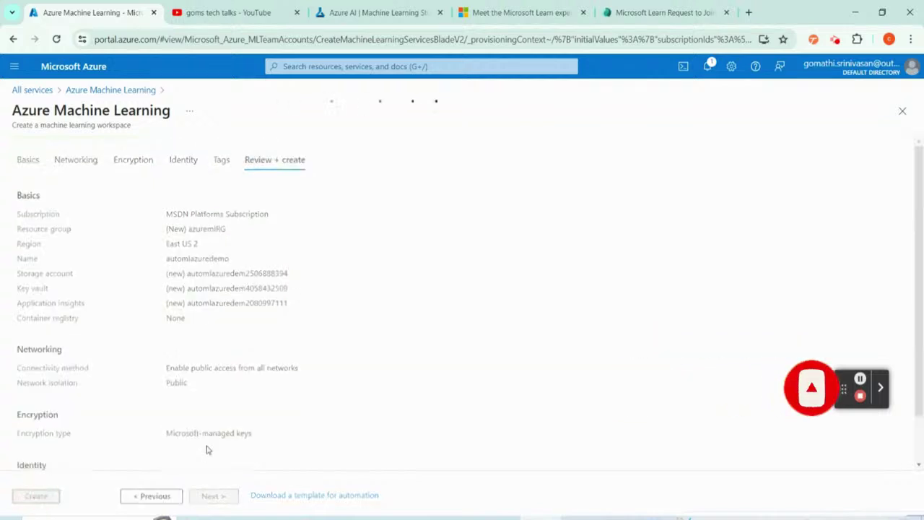
pyautogui.click(847, 137)
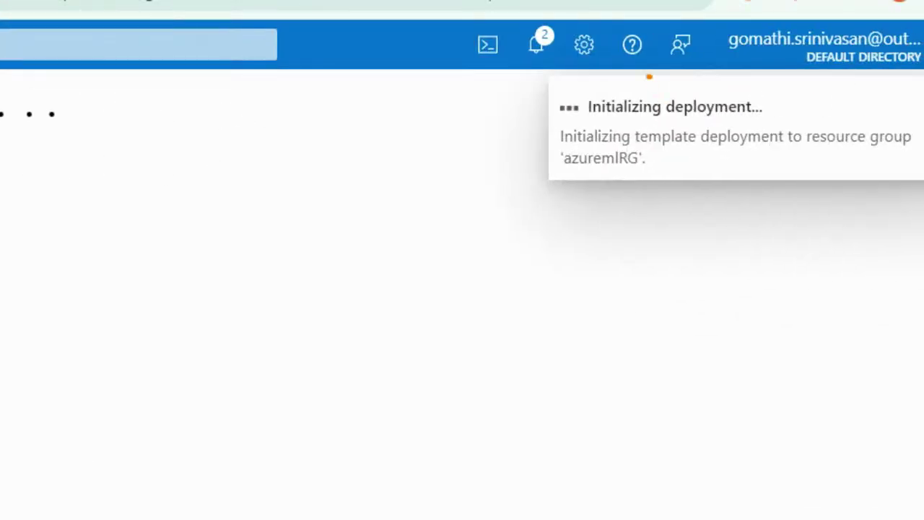
pyautogui.moveTo(650, 75)
pyautogui.mouseDown()
pyautogui.moveTo(801, 247)
pyautogui.moveTo(672, 71)
pyautogui.moveTo(584, 73)
pyautogui.mouseUp()
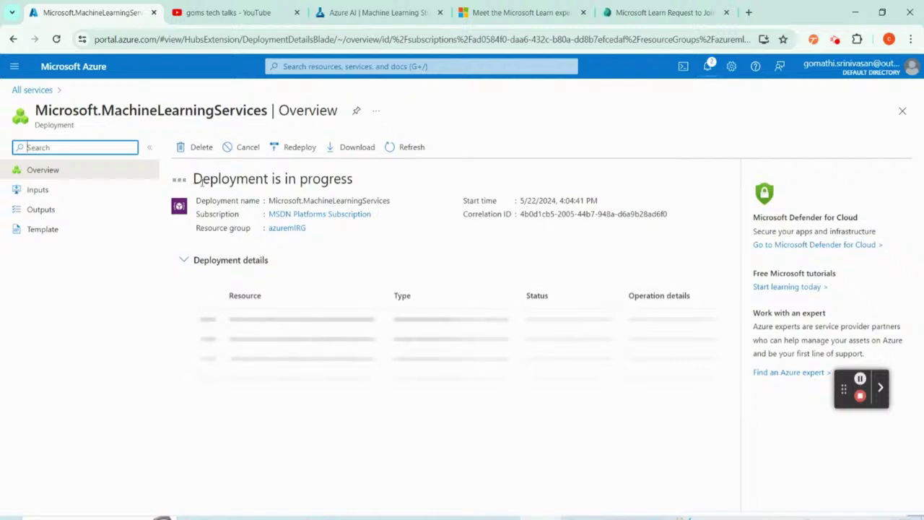
pyautogui.moveTo(193, 178); pyautogui.dragTo(340, 176)
pyautogui.click(424, 175)
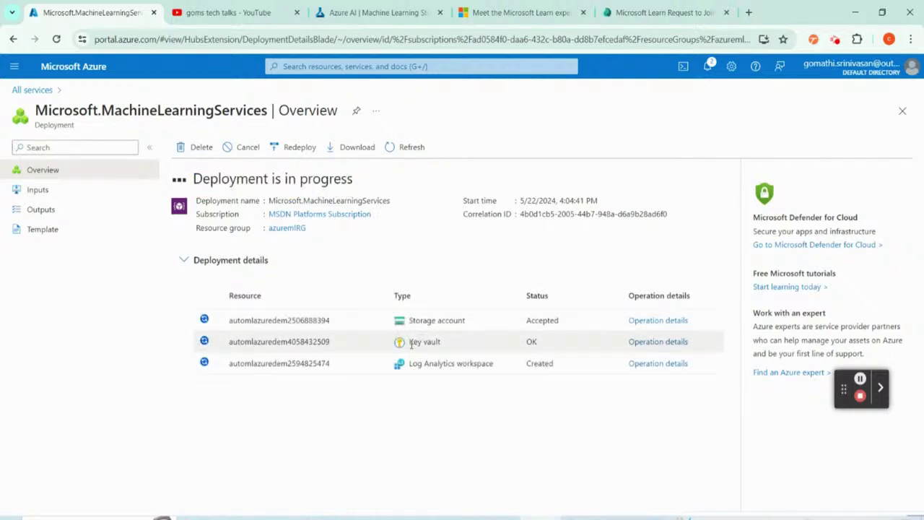
# - Check the key vault, Log Analytics workspace and storage account entries in the deployment details
pyautogui.moveTo(410, 343); pyautogui.dragTo(432, 342)
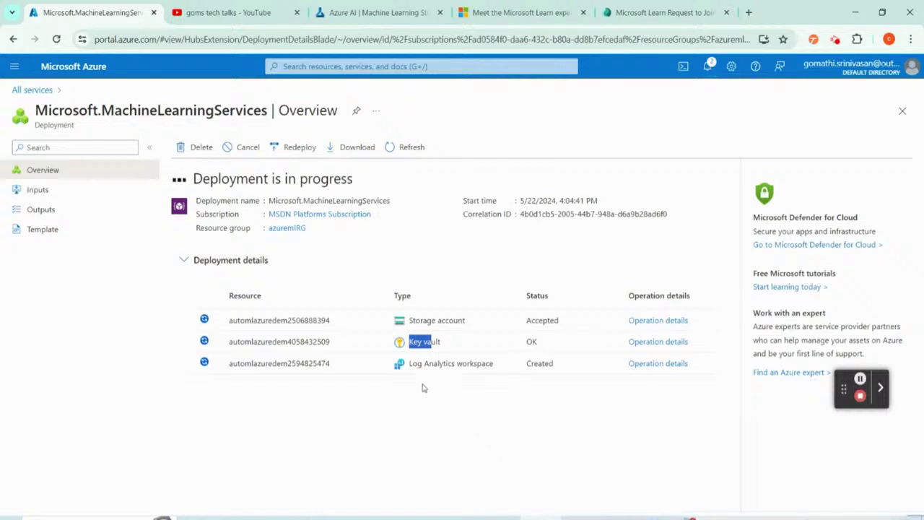
pyautogui.click(211, 386)
pyautogui.moveTo(409, 370); pyautogui.dragTo(491, 363)
pyautogui.moveTo(410, 320); pyautogui.dragTo(464, 320)
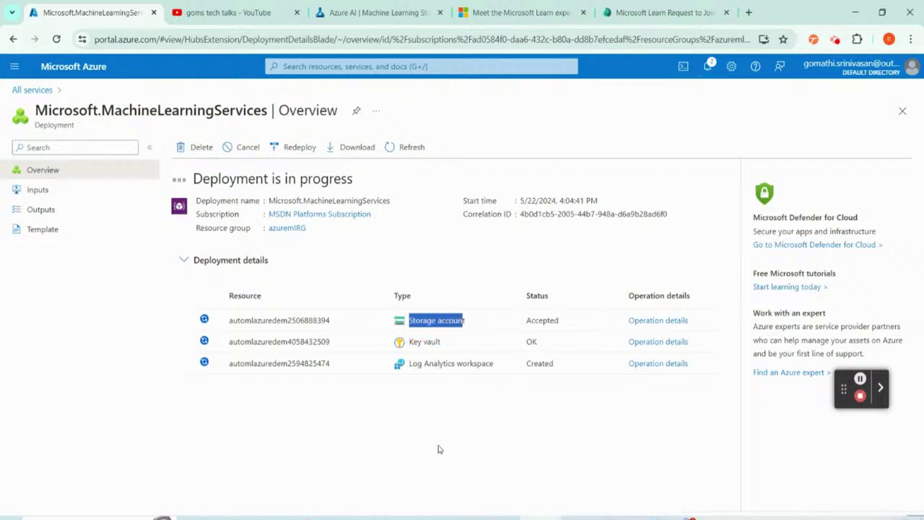
pyautogui.click(413, 176)
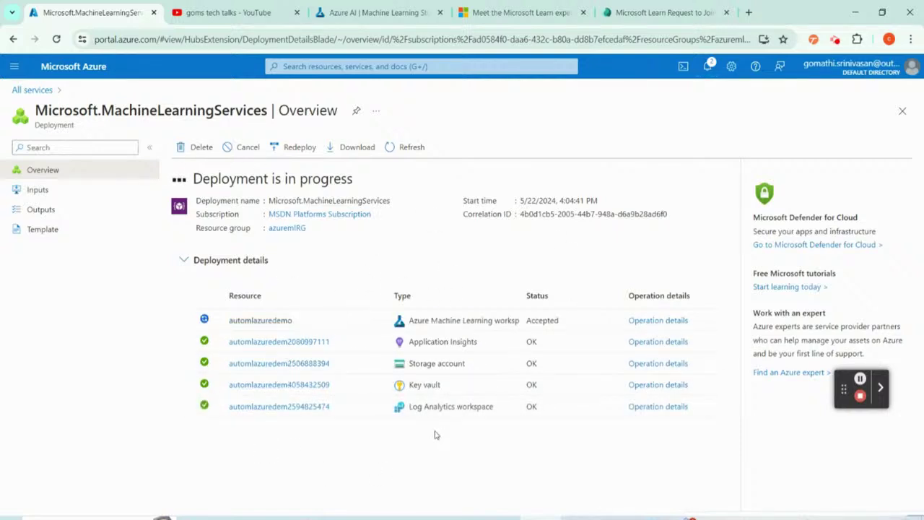
# - Review the type and status of every resource in the deployment, from the Log Analytics workspace up to the Azure Machine Learning workspace
pyautogui.moveTo(408, 407); pyautogui.dragTo(494, 407)
pyautogui.moveTo(409, 384); pyautogui.dragTo(464, 364)
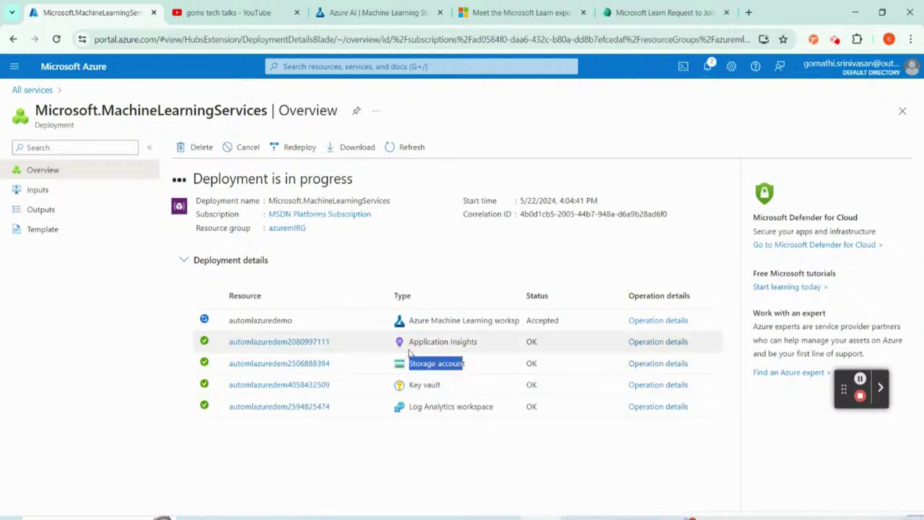
pyautogui.moveTo(409, 342); pyautogui.dragTo(475, 343)
pyautogui.click(411, 320)
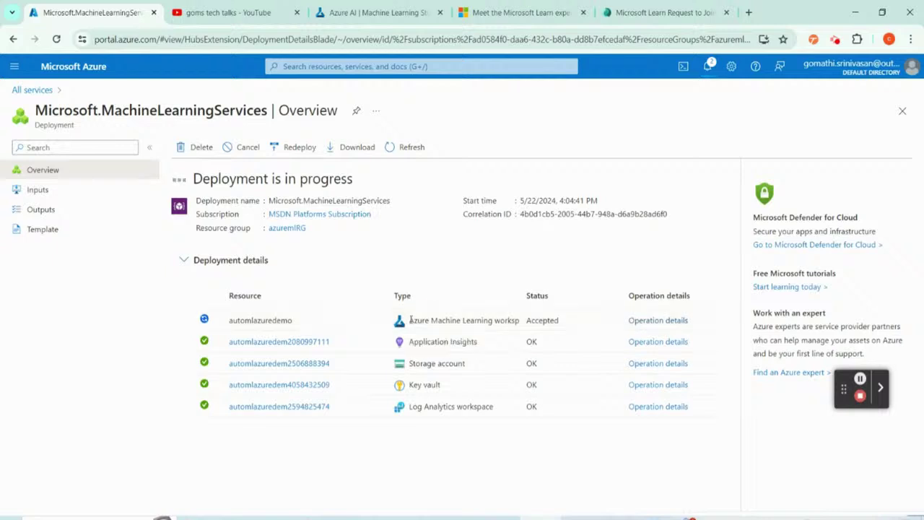
pyautogui.moveTo(410, 320); pyautogui.dragTo(555, 406)
pyautogui.click(547, 452)
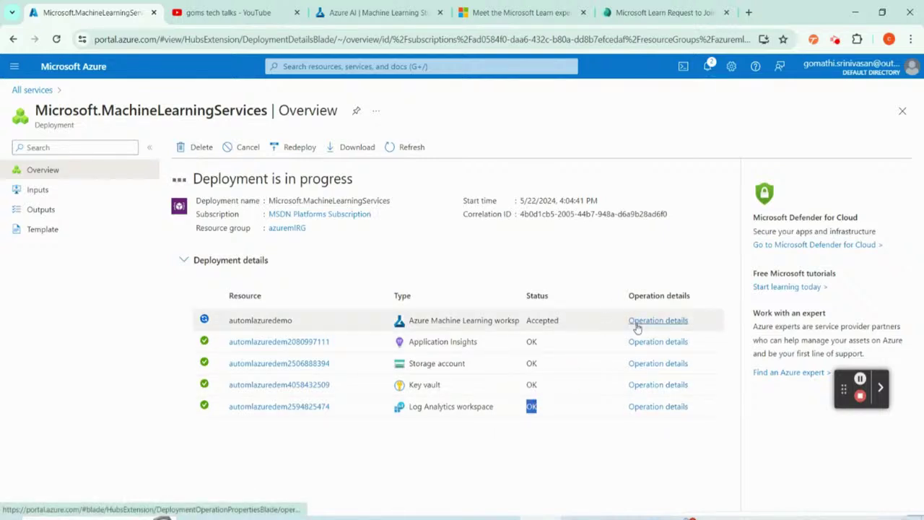
pyautogui.click(426, 451)
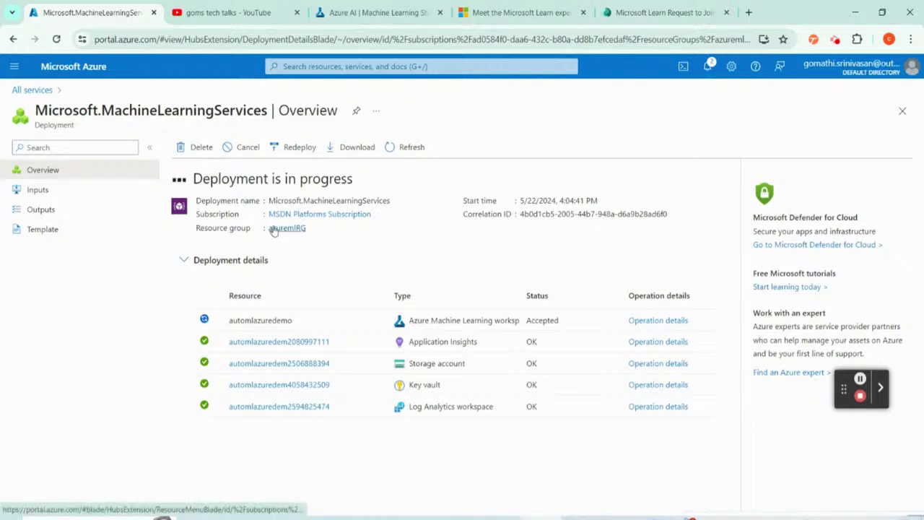
# - Check the deployment's resource group, expand the deployment details again, and wait for the deployment to finish
pyautogui.moveTo(267, 228); pyautogui.dragTo(313, 232)
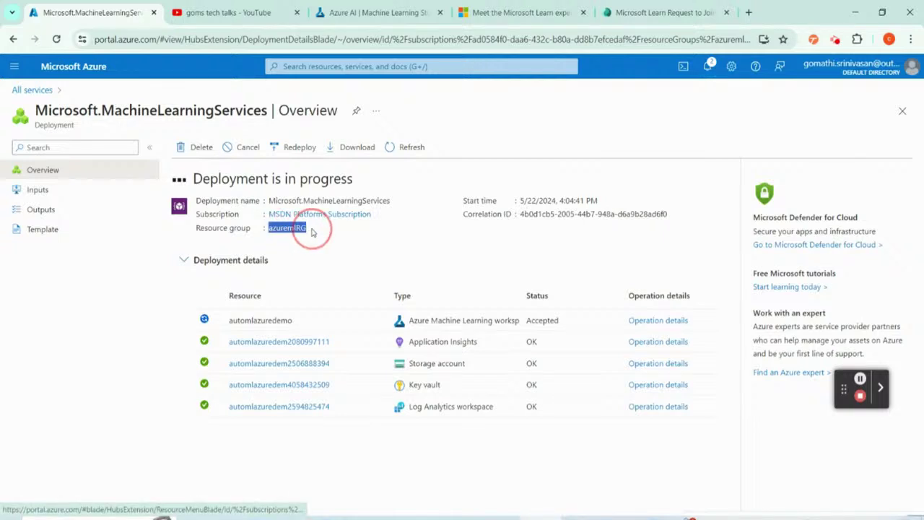
pyautogui.click(400, 257)
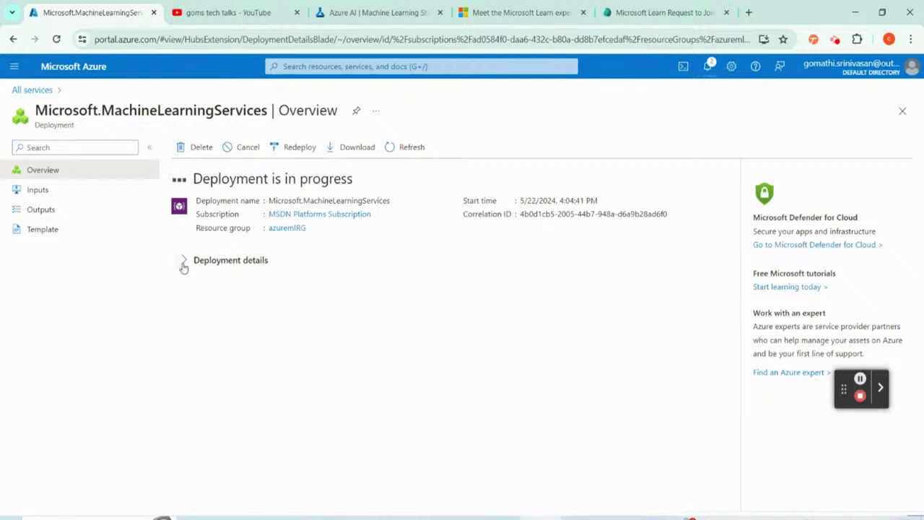
pyautogui.click(184, 265)
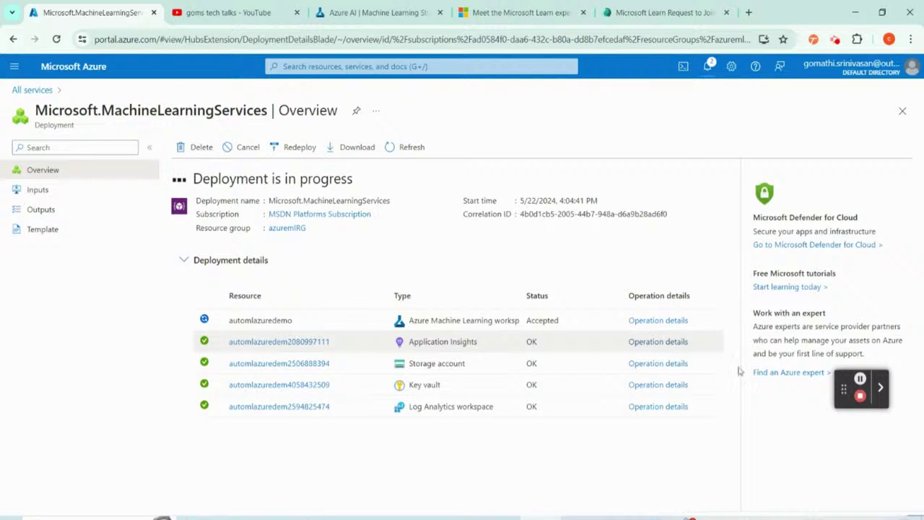
pyautogui.moveTo(853, 399); pyautogui.dragTo(446, 171)
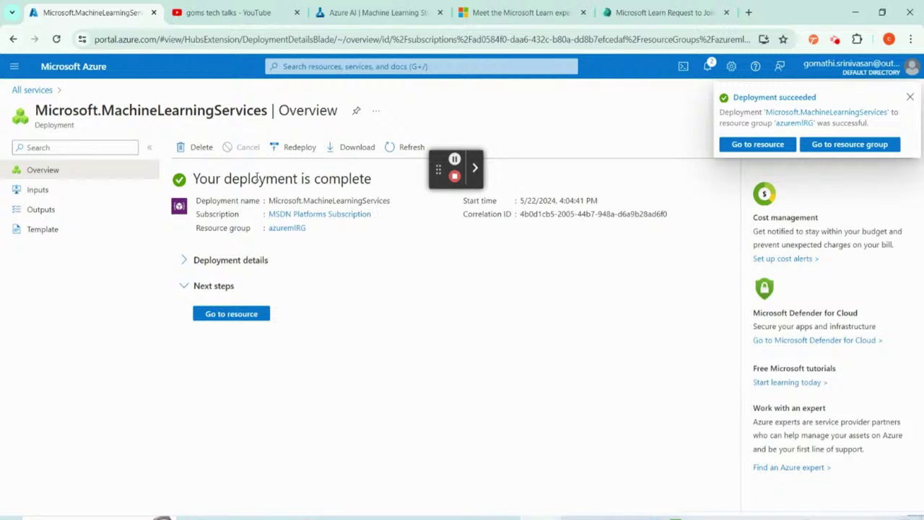
pyautogui.moveTo(438, 168); pyautogui.dragTo(261, 400)
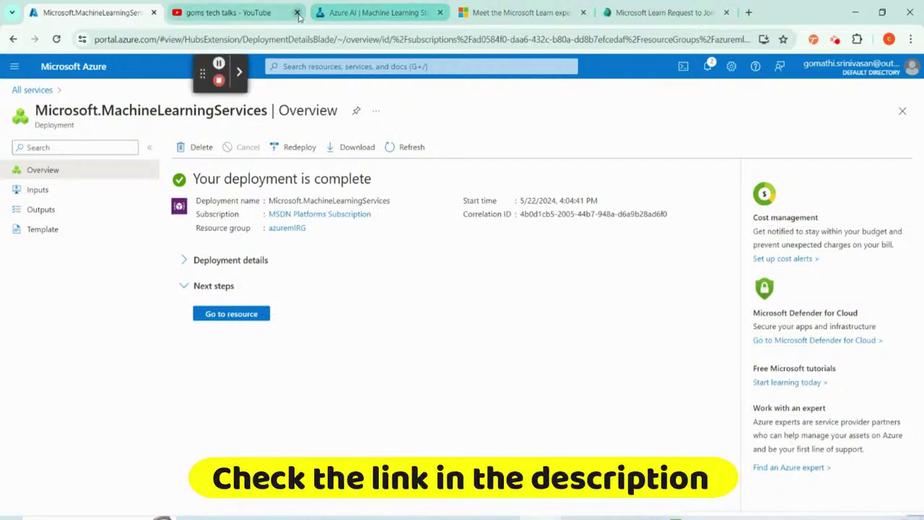
# - Switch to the open Azure Machine Learning Studio page, look at its new workspace form, and reload the page
pyautogui.click(352, 10)
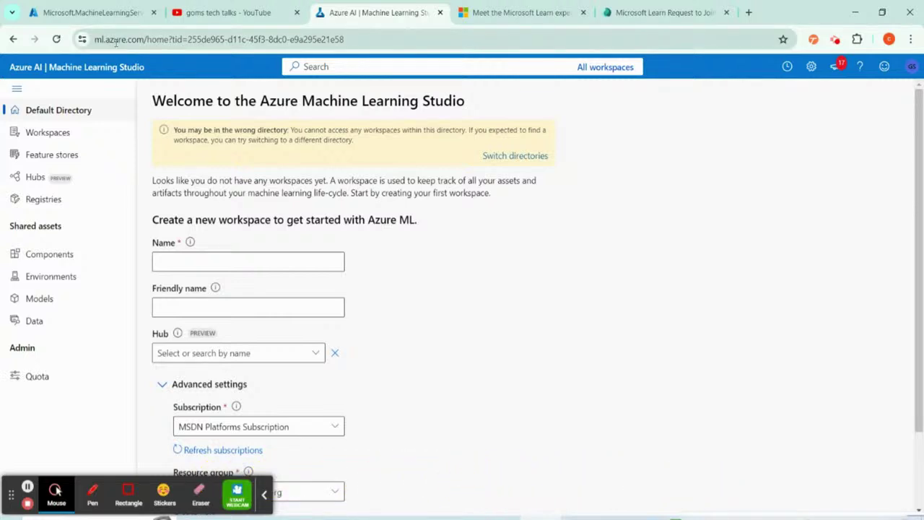
pyautogui.click(194, 265)
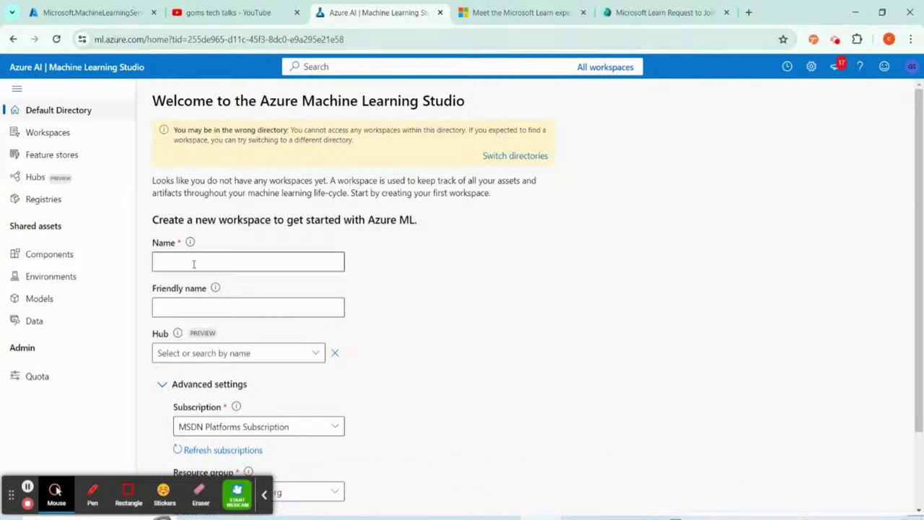
pyautogui.click(408, 267)
pyautogui.click(56, 39)
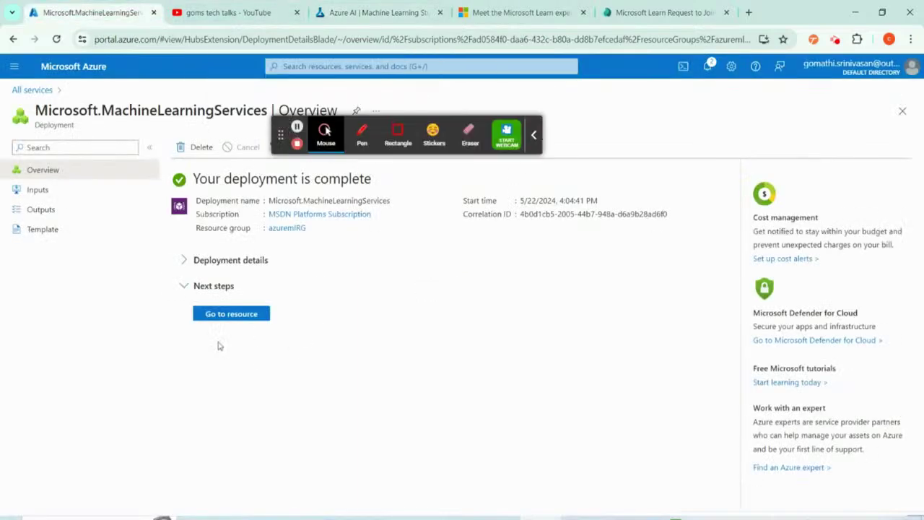
# - Go to the deployed automlazuredemo resource from the completed deployment
pyautogui.click(221, 315)
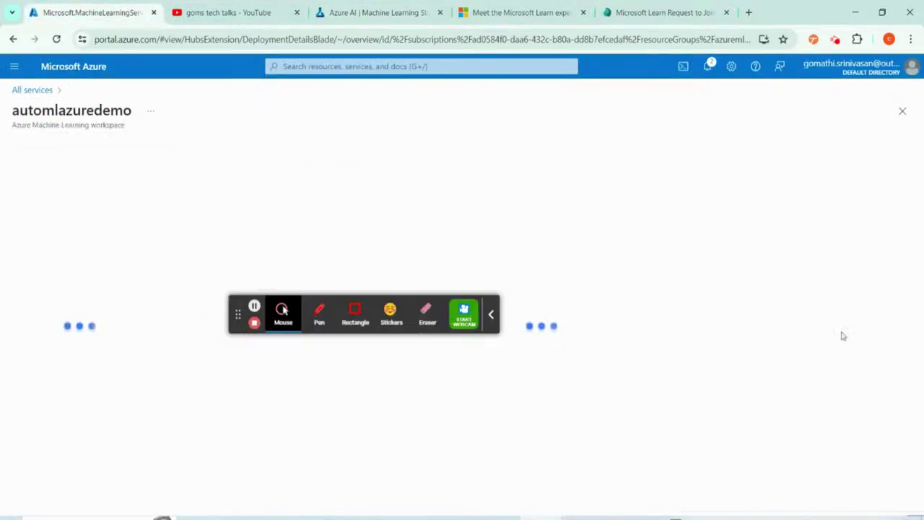
pyautogui.click(372, 13)
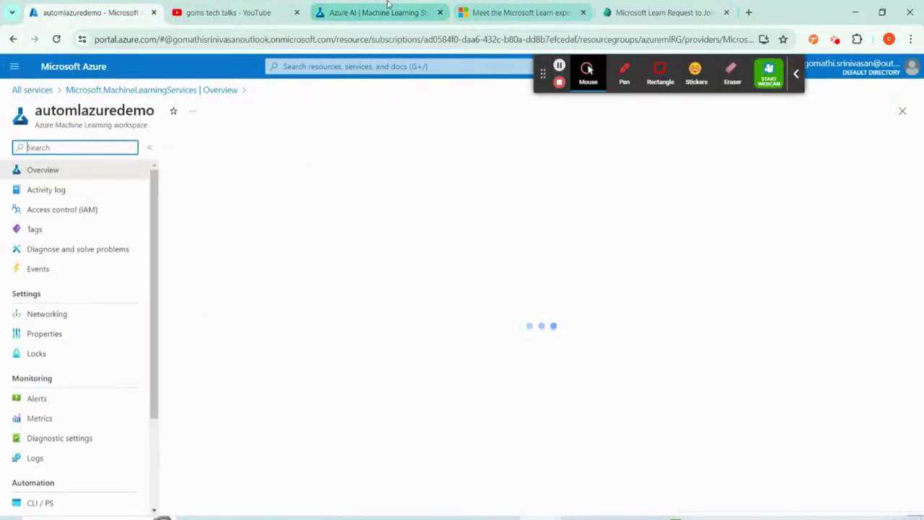
pyautogui.click(62, 4)
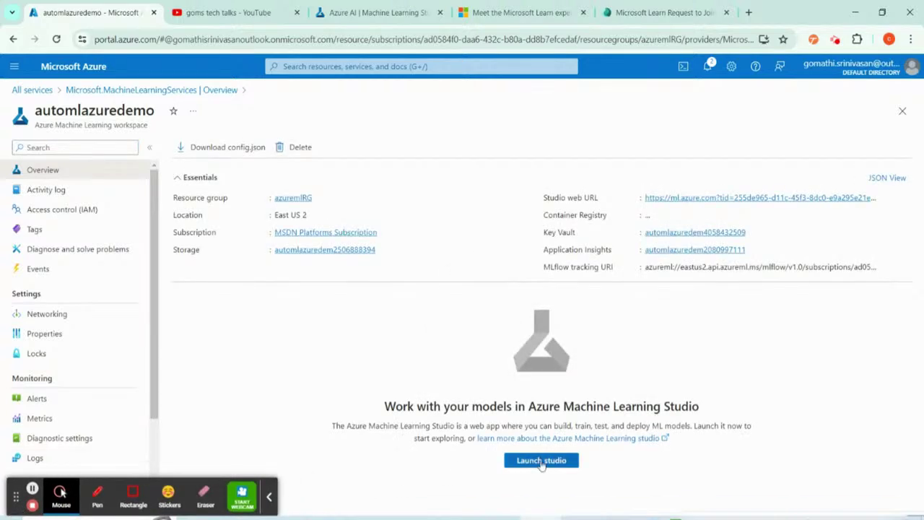
# - Launch the studio from the automlazuredemo workspace overview and close the older Machine Learning Studio page
pyautogui.click(542, 461)
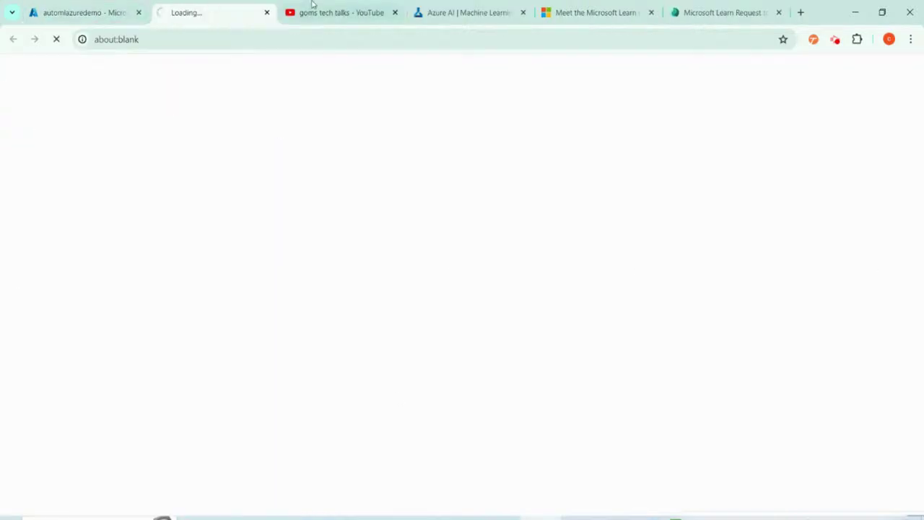
pyautogui.click(83, 12)
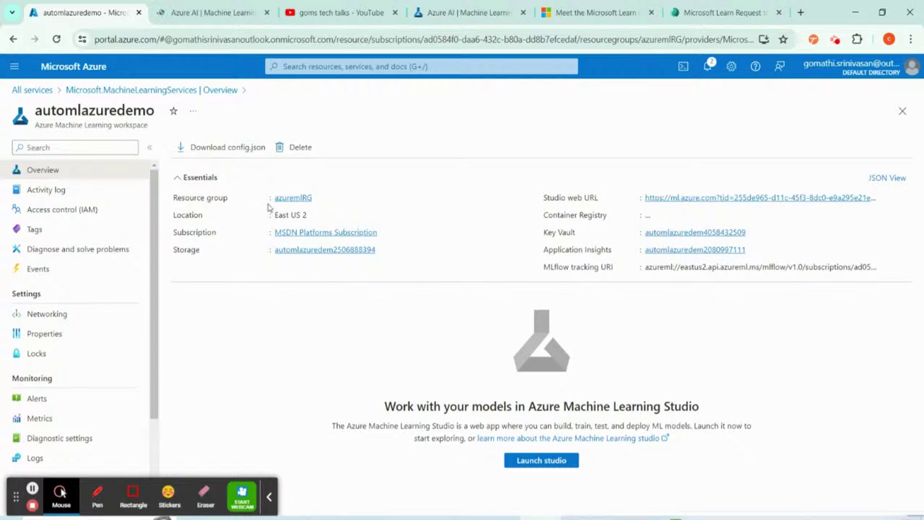
pyautogui.click(204, 5)
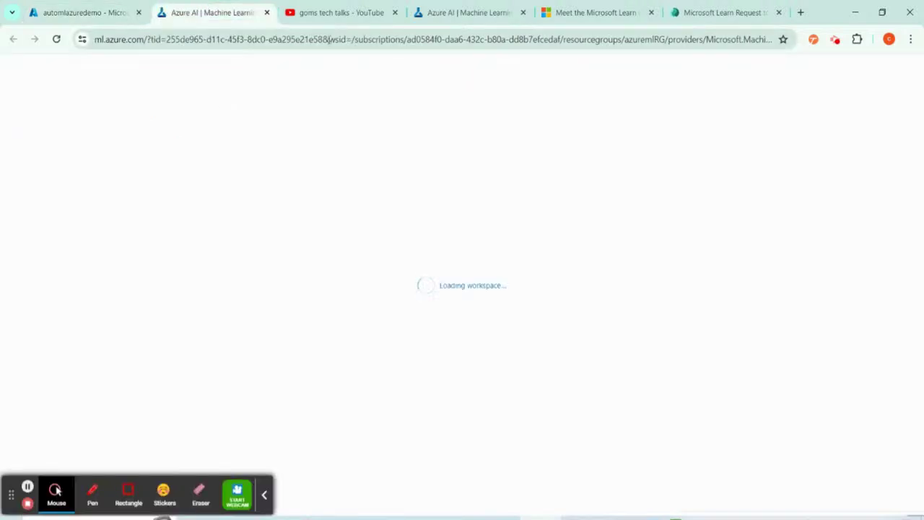
pyautogui.click(524, 12)
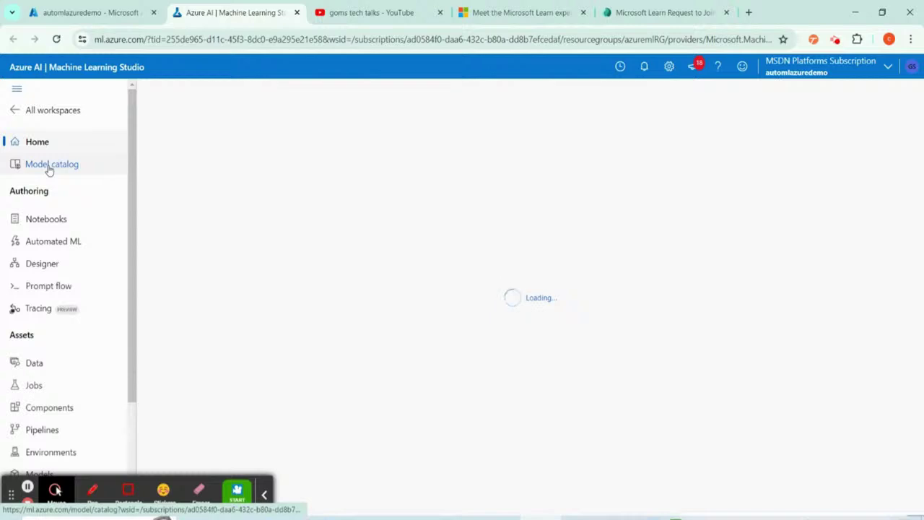
# - Mark the Authoring and Assets sections of the studio navigation with the red pen, and clear the markings
pyautogui.click(92, 491)
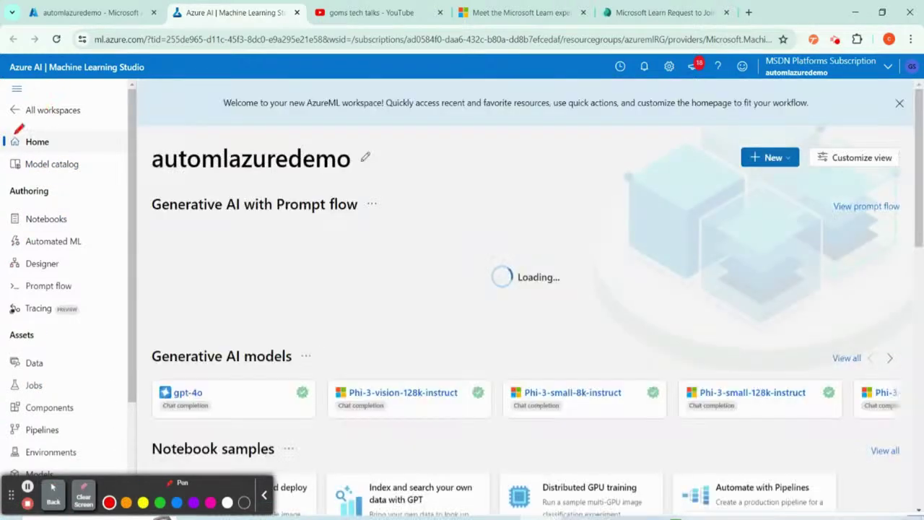
pyautogui.moveTo(15, 201)
pyautogui.mouseDown()
pyautogui.moveTo(50, 184)
pyautogui.moveTo(4, 200)
pyautogui.mouseUp()
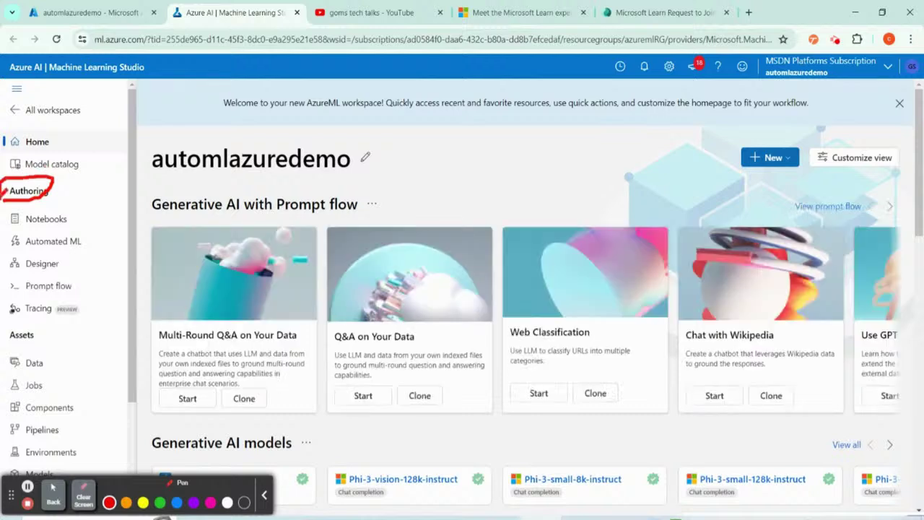
pyautogui.moveTo(5, 358)
pyautogui.mouseDown()
pyautogui.moveTo(12, 340)
pyautogui.moveTo(41, 325)
pyautogui.moveTo(53, 354)
pyautogui.mouseUp()
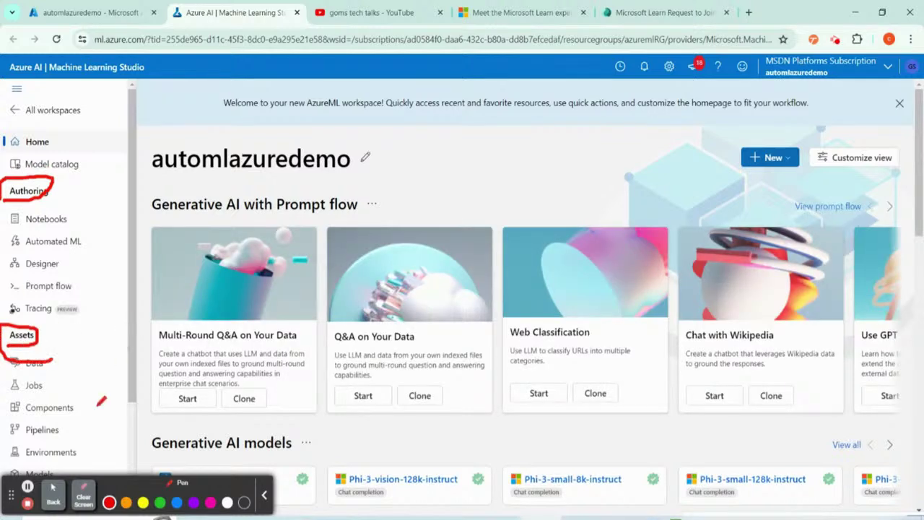
pyautogui.click(84, 496)
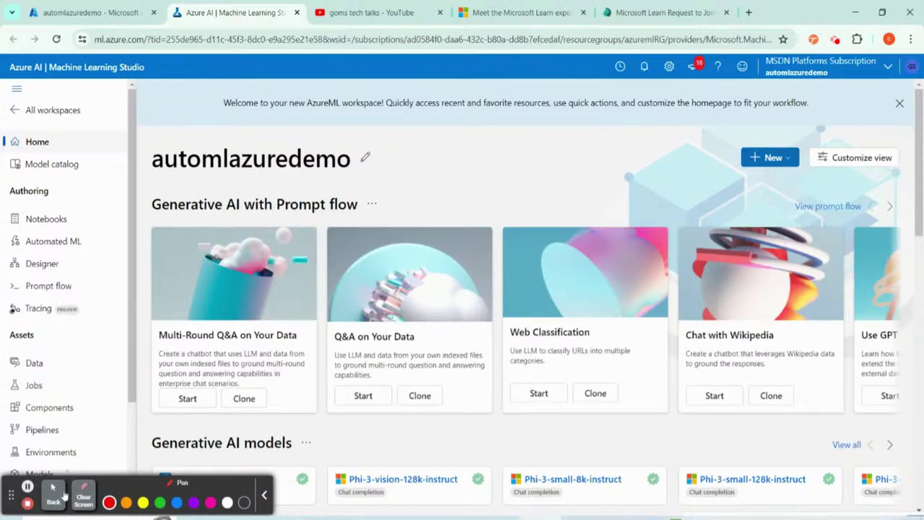
pyautogui.click(55, 495)
# - Look through the Authoring, Assets and Manage entries in the studio navigation, down to Compute and Data Labeling
pyautogui.scroll(-1, 130, 403)
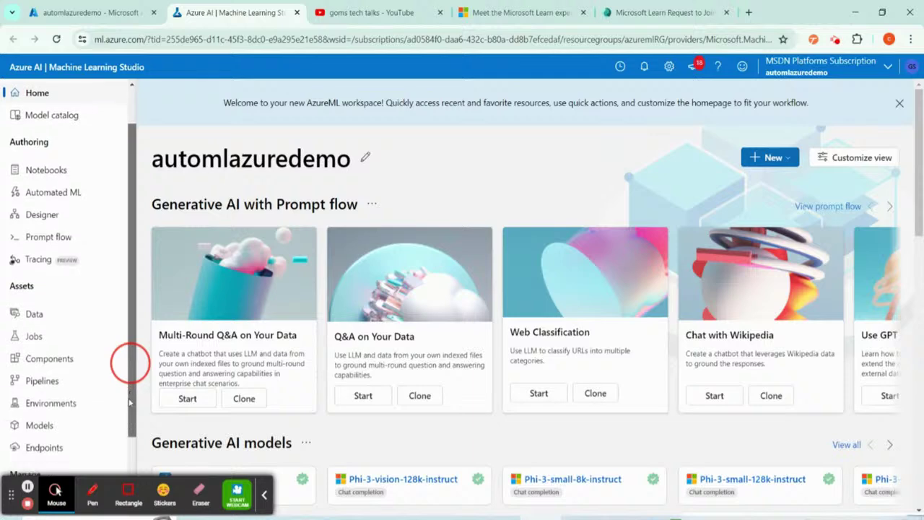
pyautogui.moveTo(130, 403); pyautogui.dragTo(130, 427)
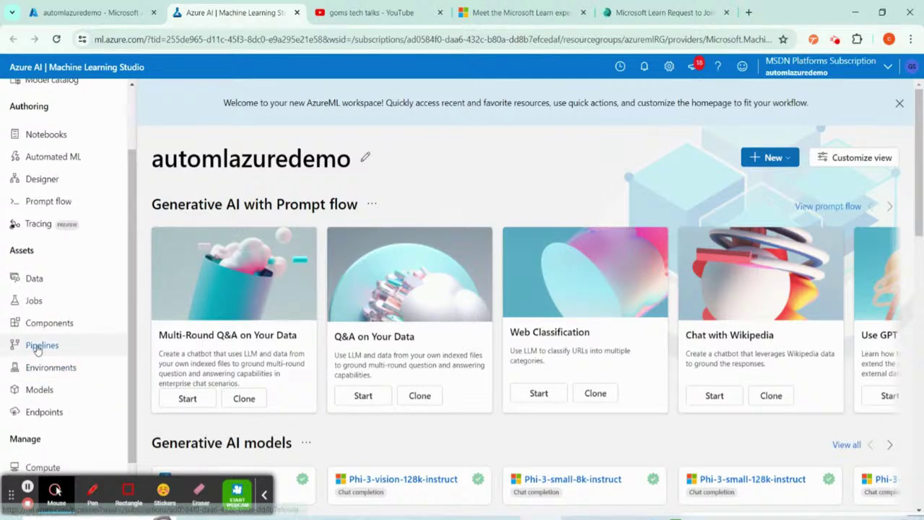
pyautogui.scroll(-1, 46, 419)
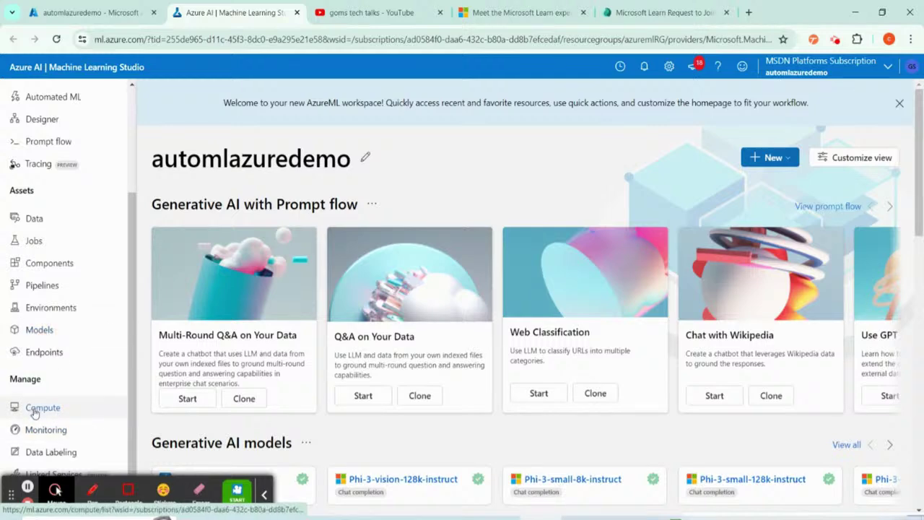
pyautogui.scroll(2, 59, 410)
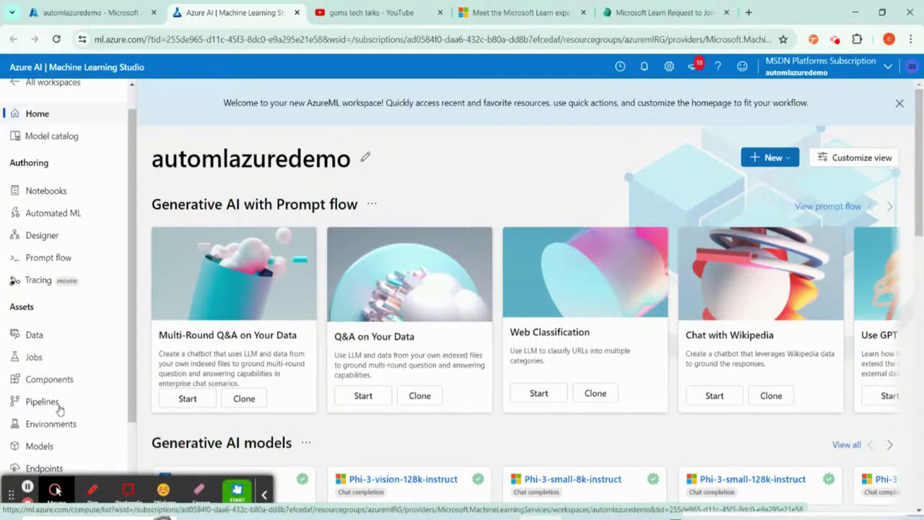
pyautogui.scroll(1, 60, 405)
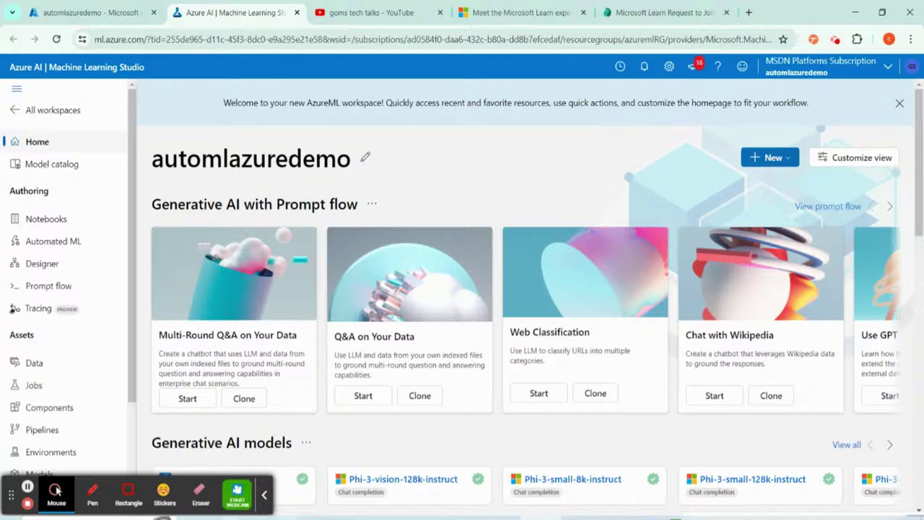
# - Mark the current workspace name in the studio header, clear the markings, and look over the home page's notebook samples and shortcuts
pyautogui.click(112, 489)
pyautogui.moveTo(823, 63)
pyautogui.mouseDown()
pyautogui.moveTo(778, 58)
pyautogui.moveTo(767, 85)
pyautogui.moveTo(831, 89)
pyautogui.moveTo(844, 67)
pyautogui.moveTo(815, 60)
pyautogui.moveTo(755, 88)
pyautogui.mouseUp()
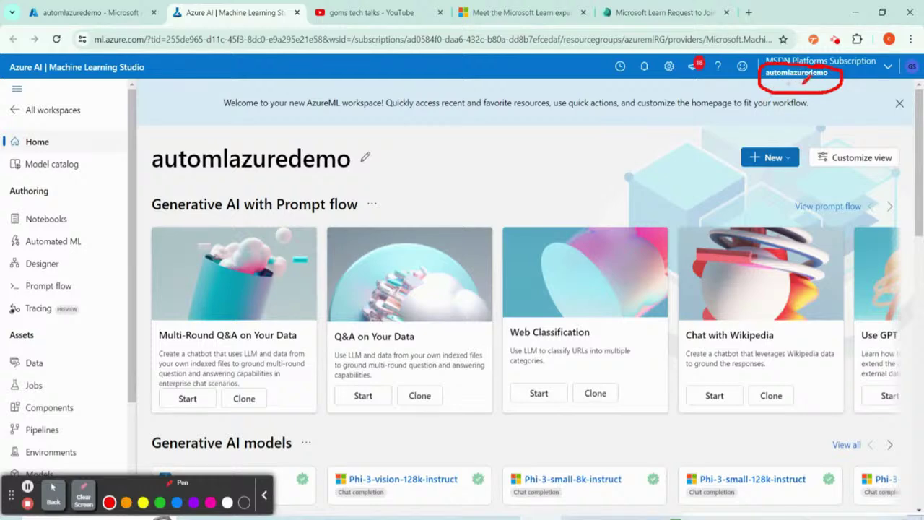
pyautogui.moveTo(722, 126)
pyautogui.mouseDown()
pyautogui.moveTo(780, 94)
pyautogui.moveTo(763, 126)
pyautogui.mouseUp()
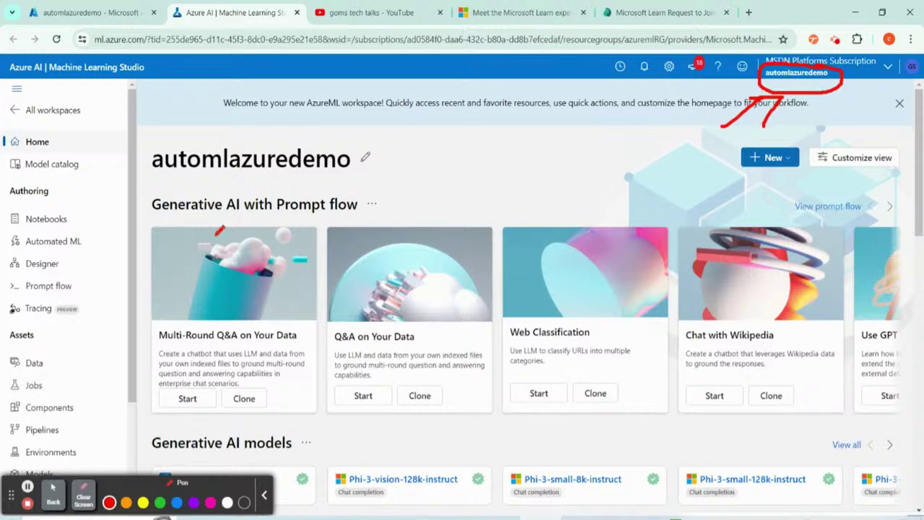
pyautogui.click(84, 497)
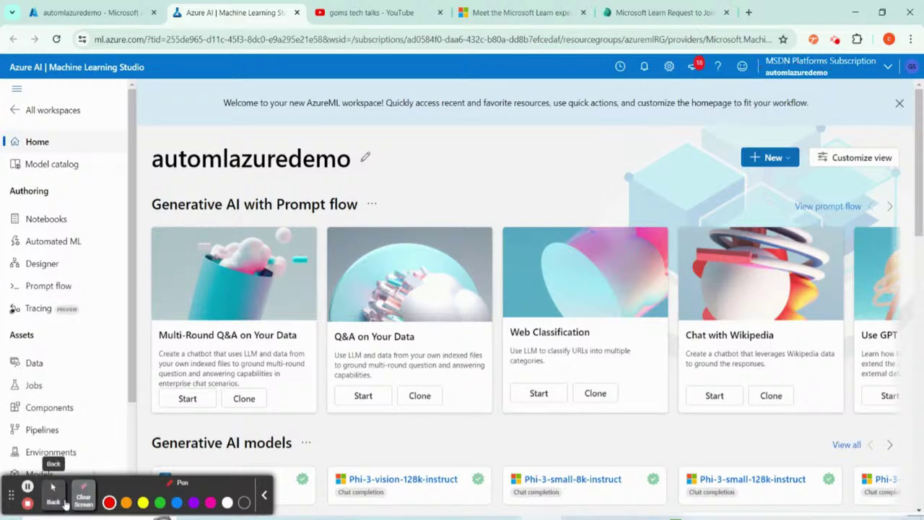
pyautogui.click(54, 495)
pyautogui.scroll(-6, 505, 289)
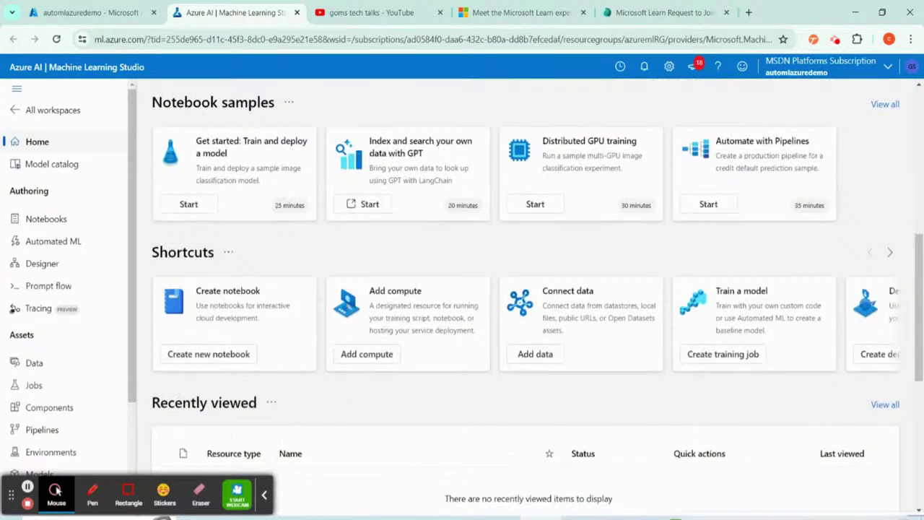
# - Look over the rest of the studio home page, mark the Automated ML navigation entry with the orange pen, and clear the marking
pyautogui.scroll(-4, 491, 281)
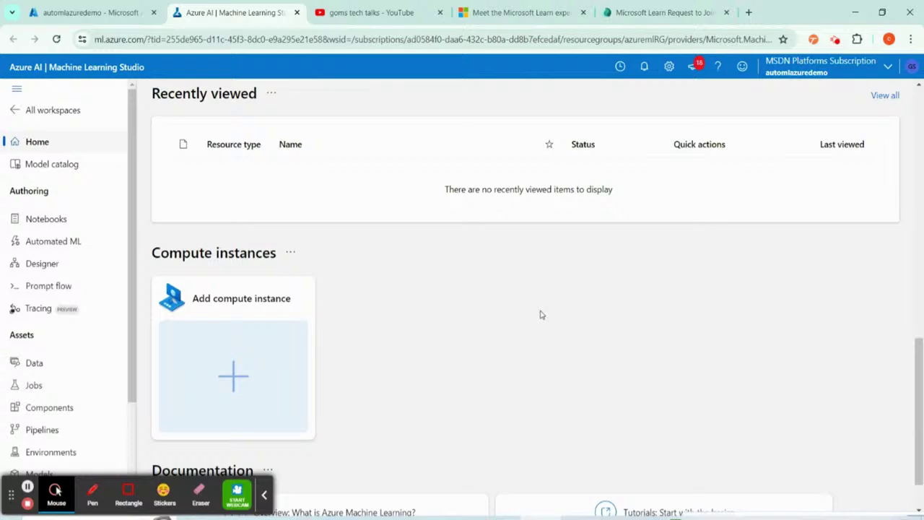
pyautogui.scroll(10, 542, 315)
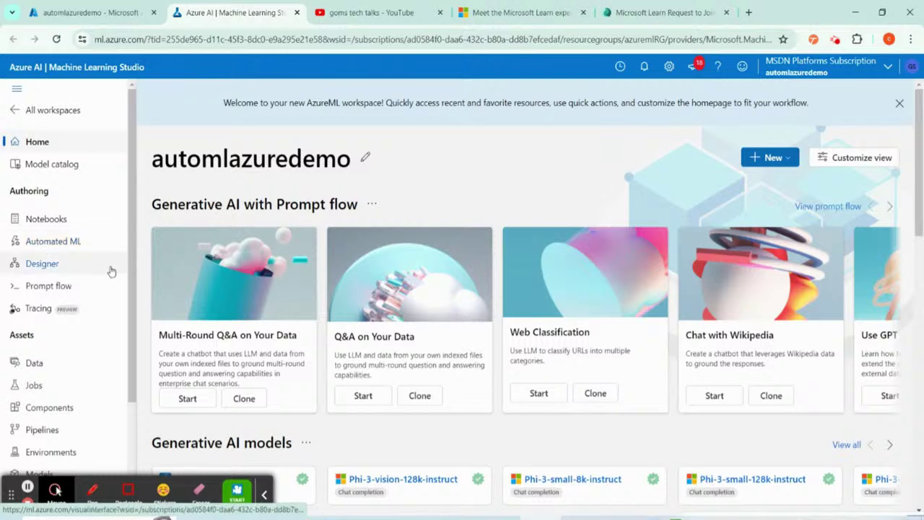
pyautogui.moveTo(135, 254); pyautogui.dragTo(134, 259)
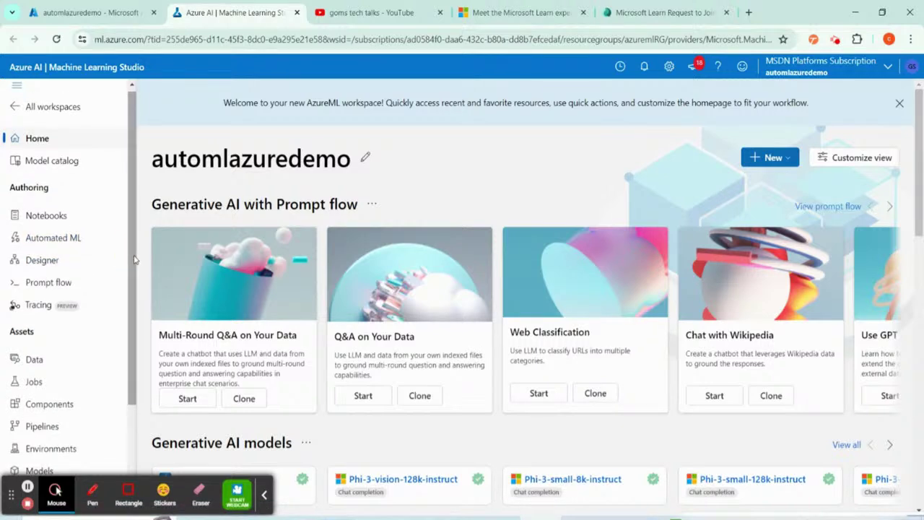
pyautogui.hotkey('ctrl', '1')
pyautogui.click(90, 250)
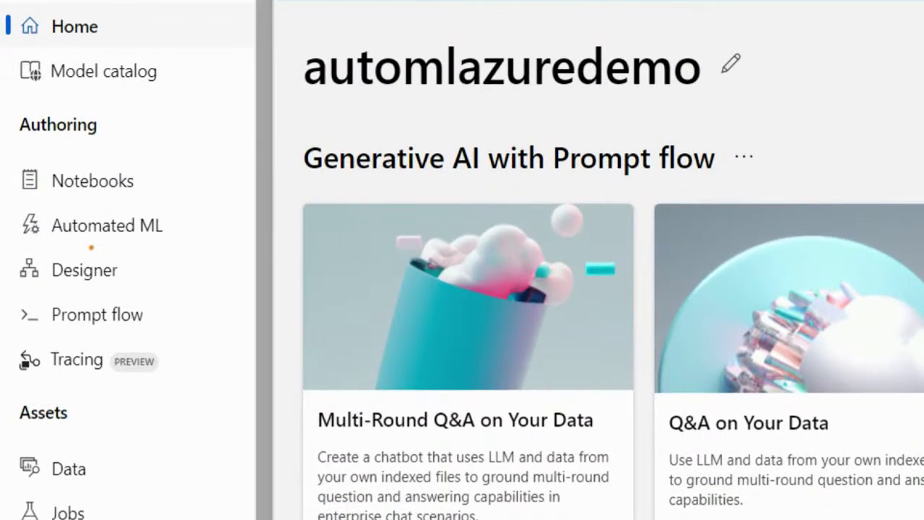
pyautogui.moveTo(18, 235)
pyautogui.mouseDown()
pyautogui.moveTo(219, 248)
pyautogui.moveTo(98, 192)
pyautogui.moveTo(2, 218)
pyautogui.moveTo(35, 245)
pyautogui.mouseUp()
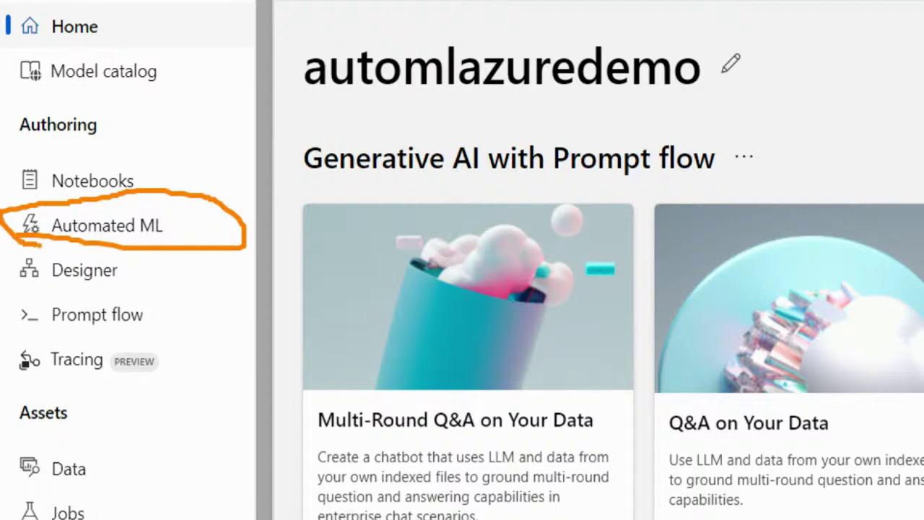
pyautogui.press('Escape')
# - Start a new Automated ML job and set its job name to bicycle-rental
pyautogui.click(76, 240)
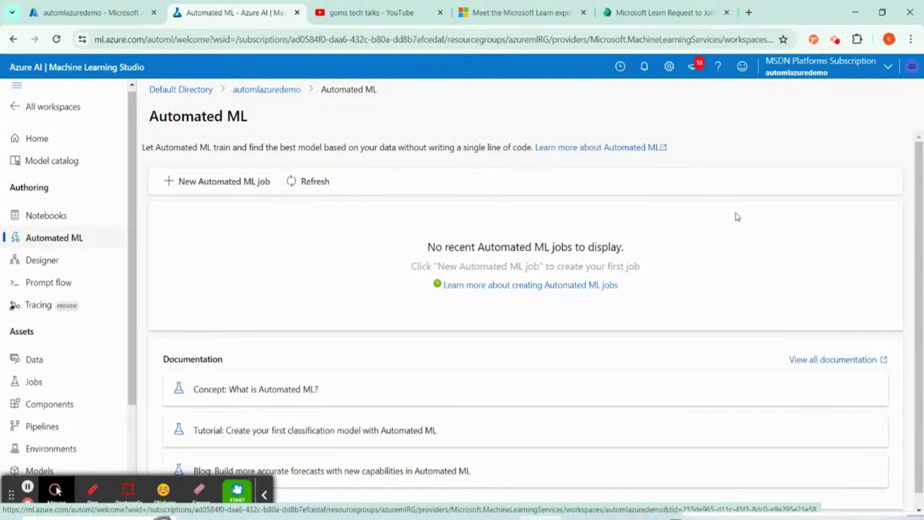
pyautogui.click(218, 183)
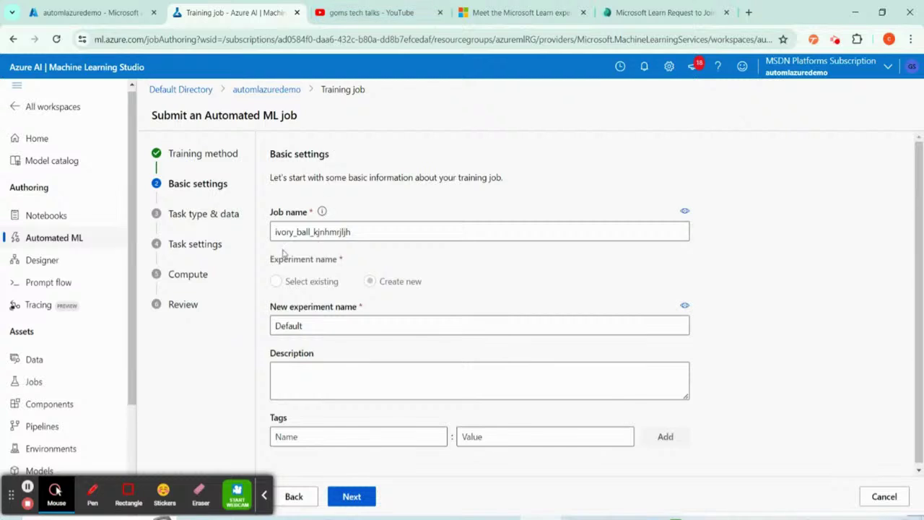
pyautogui.moveTo(368, 233); pyautogui.dragTo(439, 217)
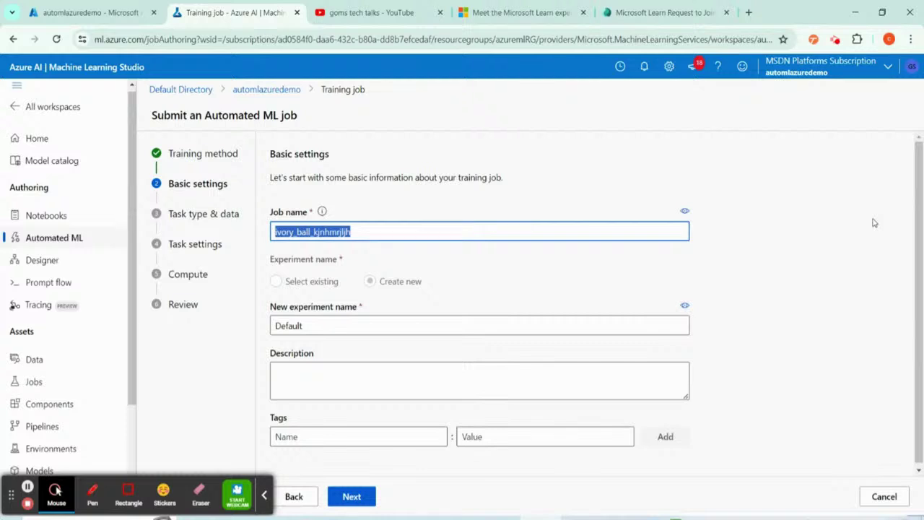
pyautogui.press('BackSpace')
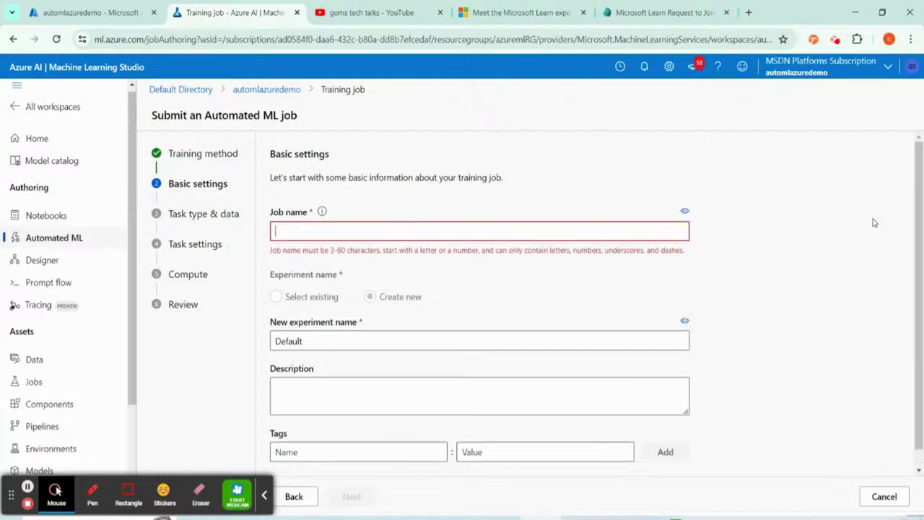
pyautogui.write('bicycle')
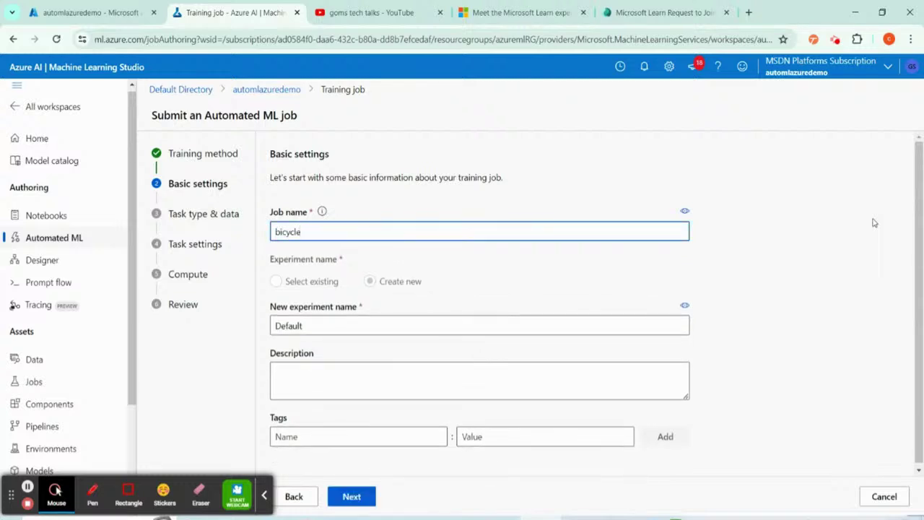
pyautogui.write('-rental')
pyautogui.click(641, 254)
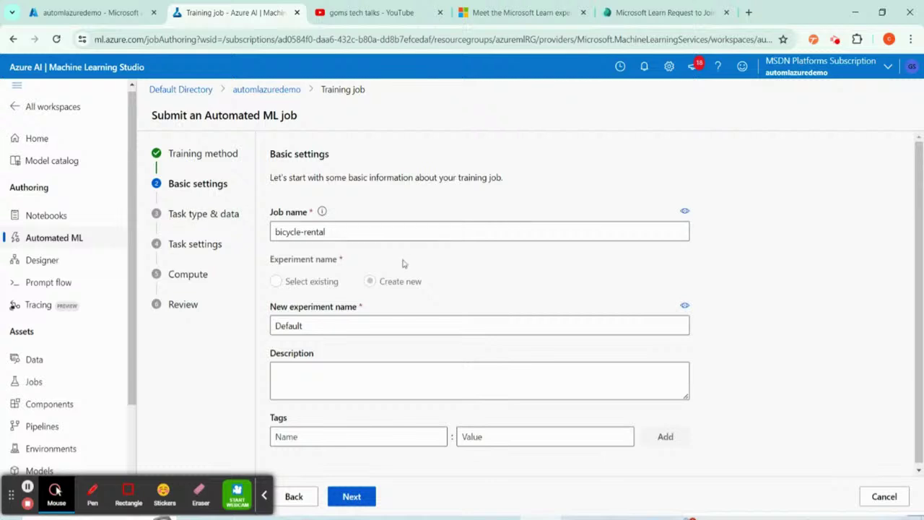
pyautogui.moveTo(321, 213)
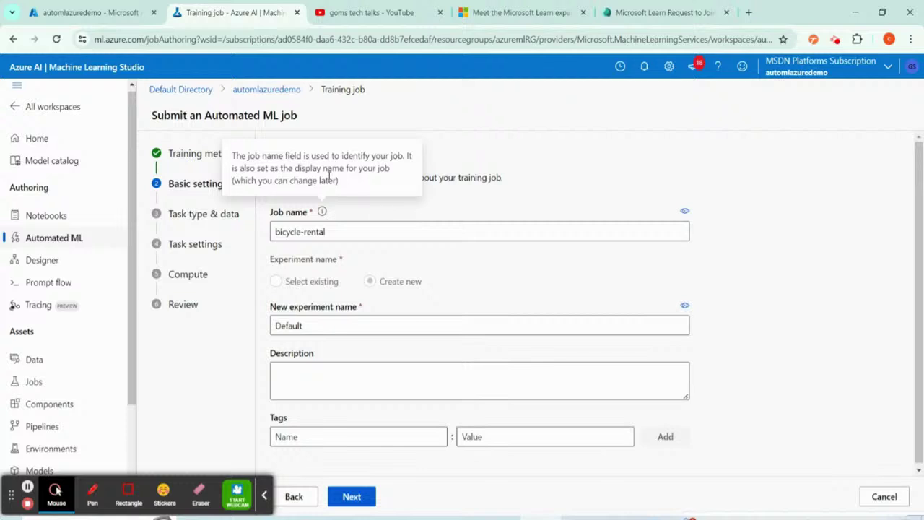
pyautogui.click(418, 227)
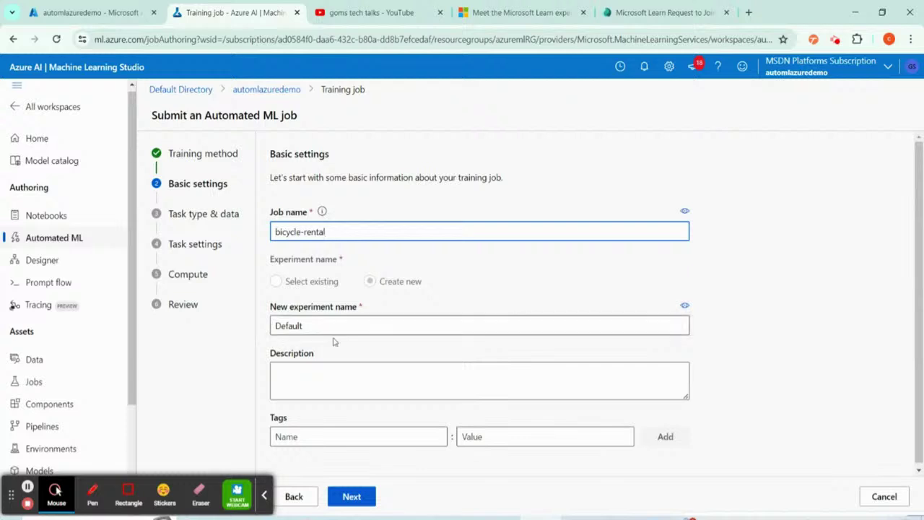
# - Name the new experiment bicyclerental with the description "AutoML for prediction", and continue to the task type and data settings
pyautogui.click(316, 319)
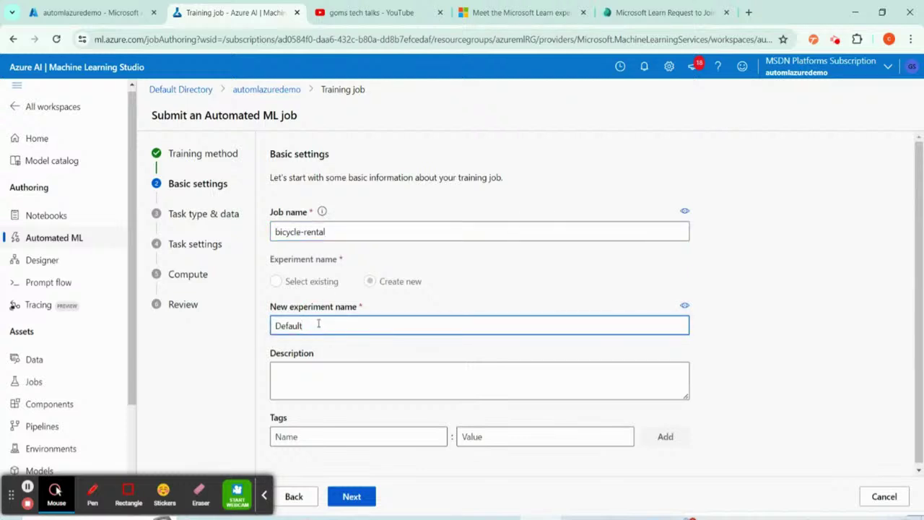
pyautogui.moveTo(317, 324); pyautogui.dragTo(264, 325)
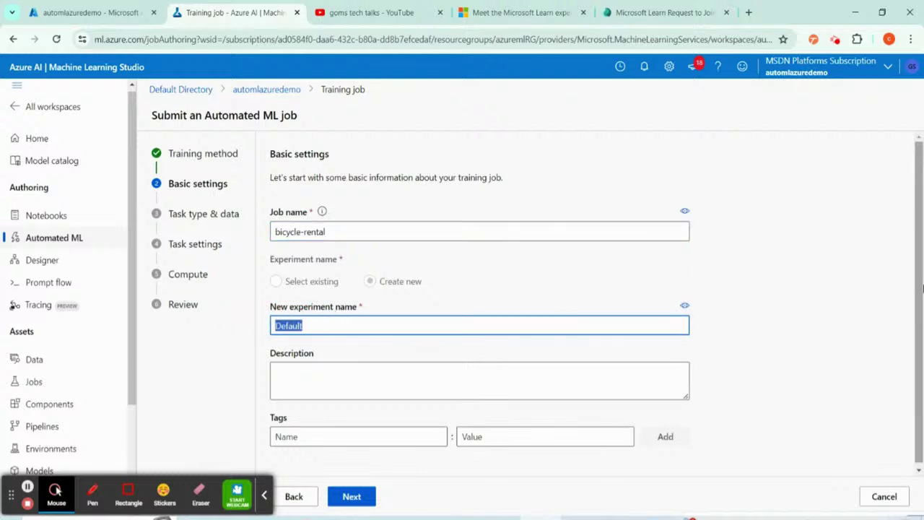
pyautogui.write('bicu')
pyautogui.write('yc')
pyautogui.write('le')
pyautogui.write('rental')
pyautogui.press('Tab')
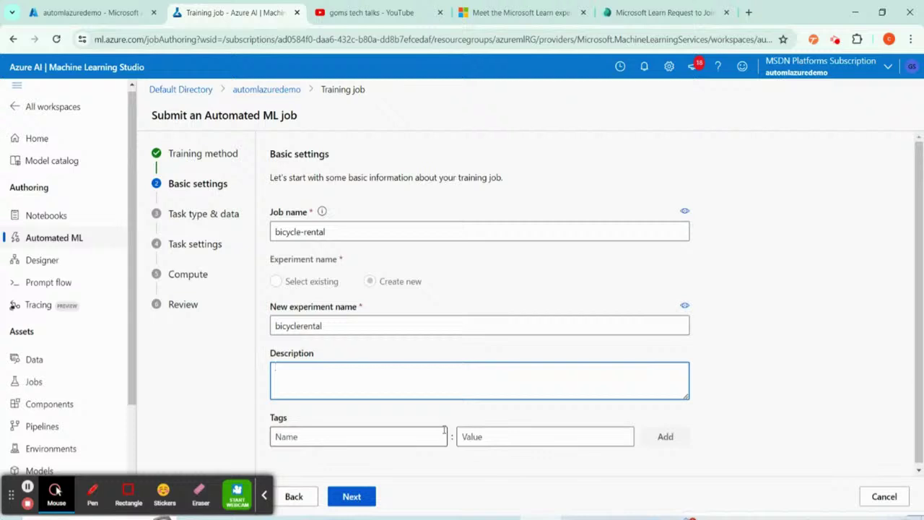
pyautogui.write('AutoML for prediction')
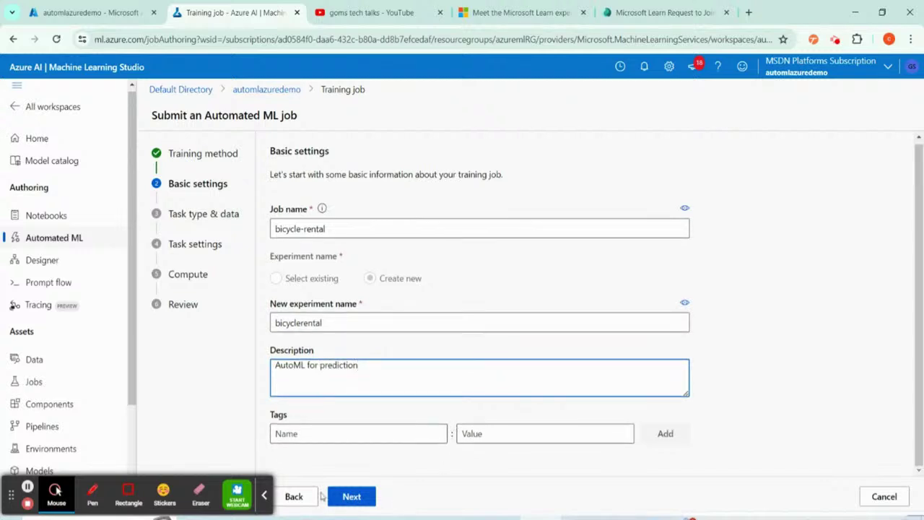
pyautogui.click(323, 434)
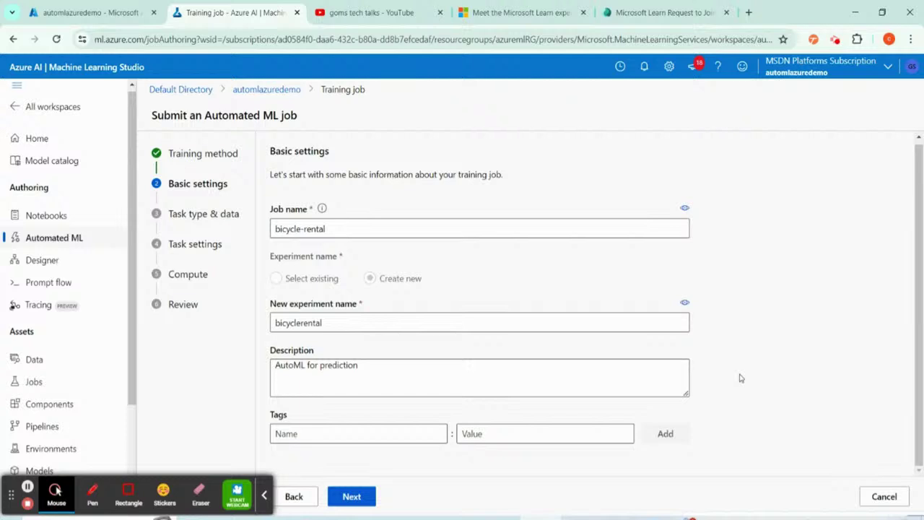
pyautogui.click(353, 498)
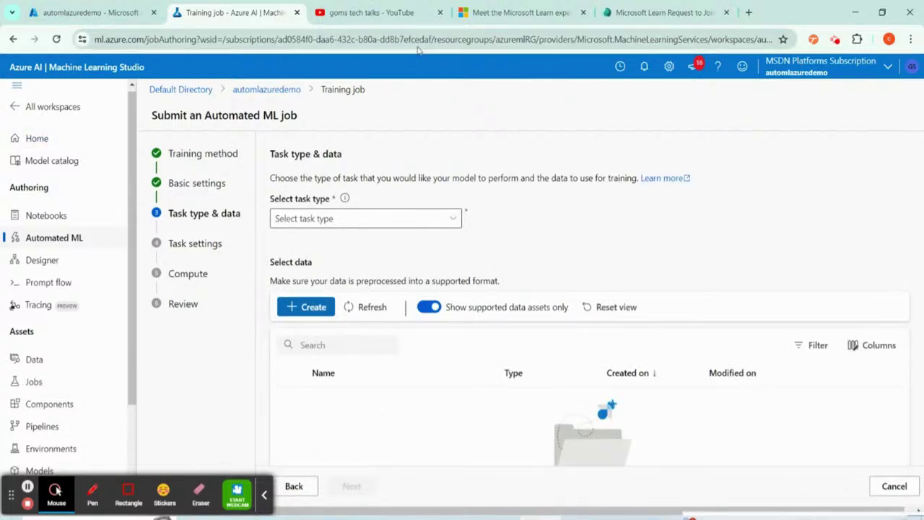
# - Set the training job's task type to Regression and look over the data selection area
pyautogui.click(373, 224)
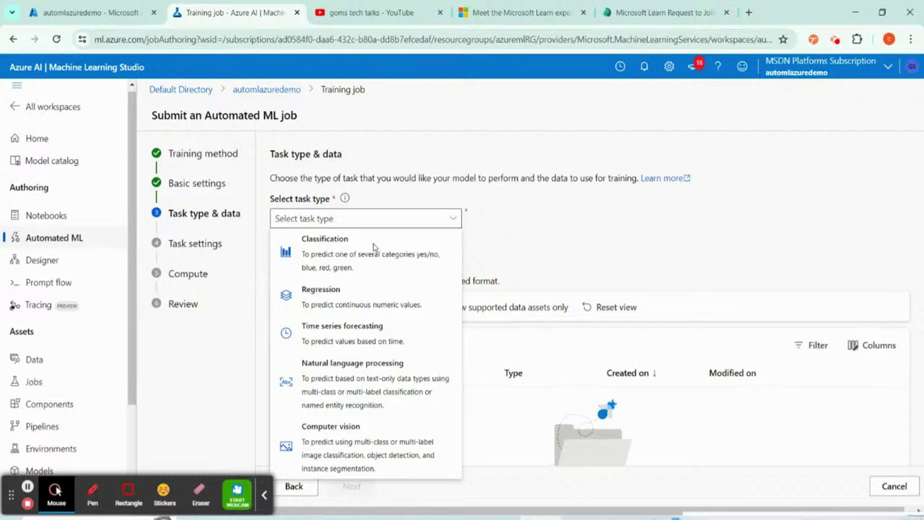
pyautogui.click(347, 304)
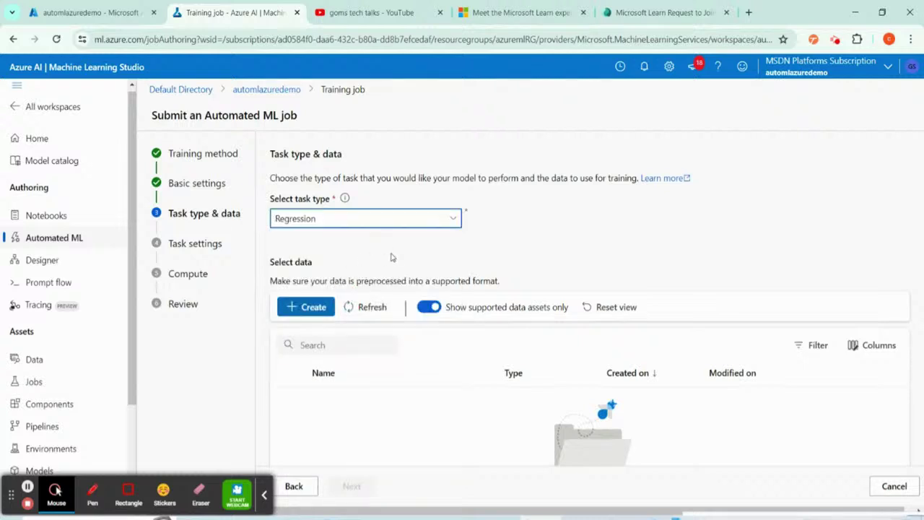
pyautogui.scroll(-1, 331, 275)
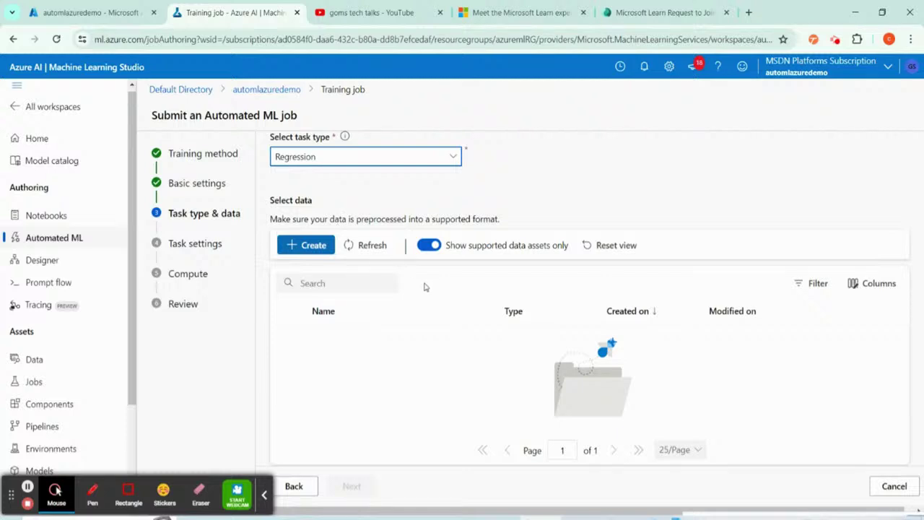
pyautogui.scroll(1, 450, 324)
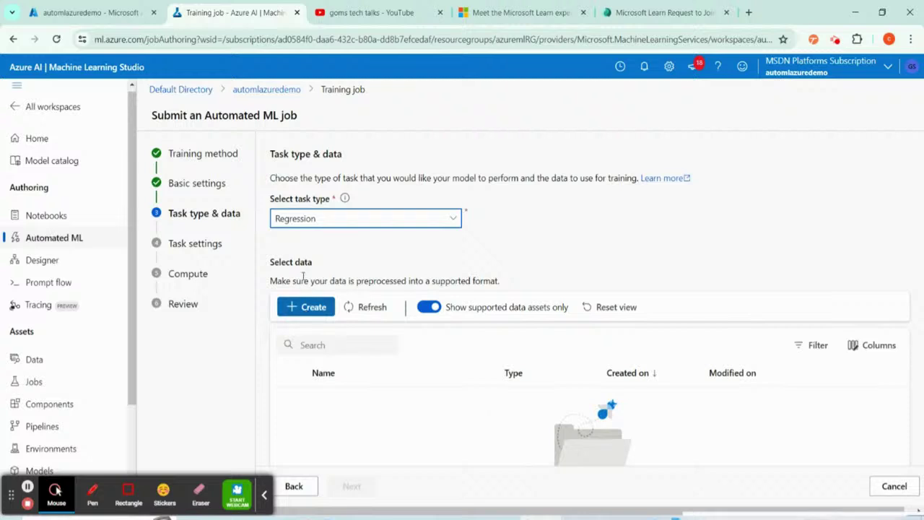
# - Start creating a data asset for the training job and name it bicycle_rental
pyautogui.click(310, 309)
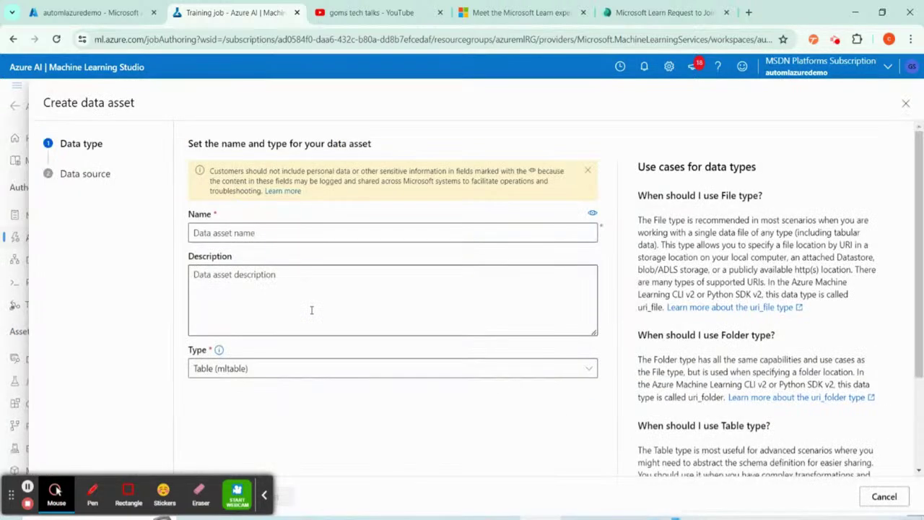
pyautogui.click(349, 233)
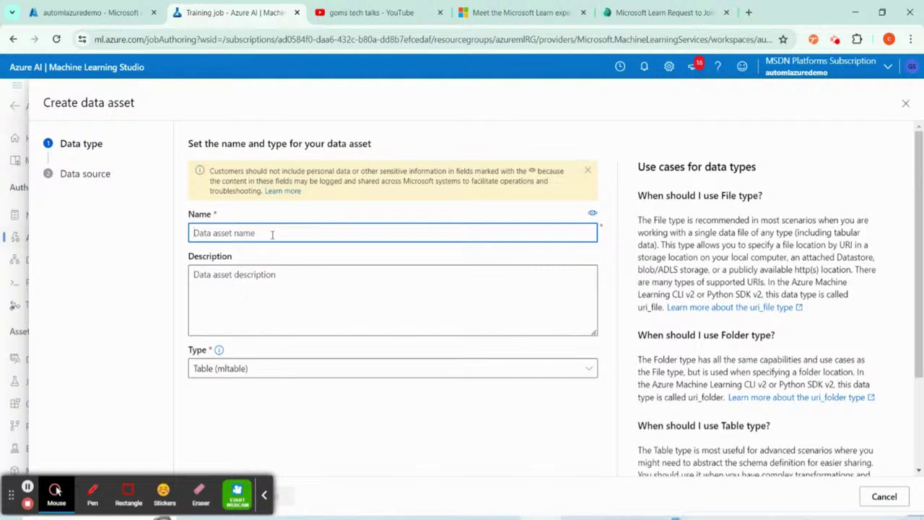
pyautogui.write('bike')
pyautogui.press('BackSpace')
pyautogui.press('BackSpace')
pyautogui.press('BackSpace')
pyautogui.write('cyc')
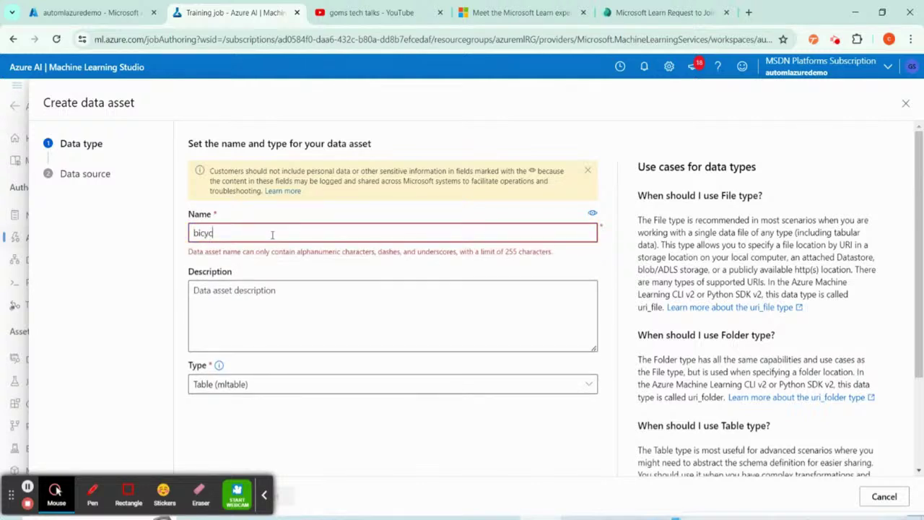
pyautogui.write('le rental')
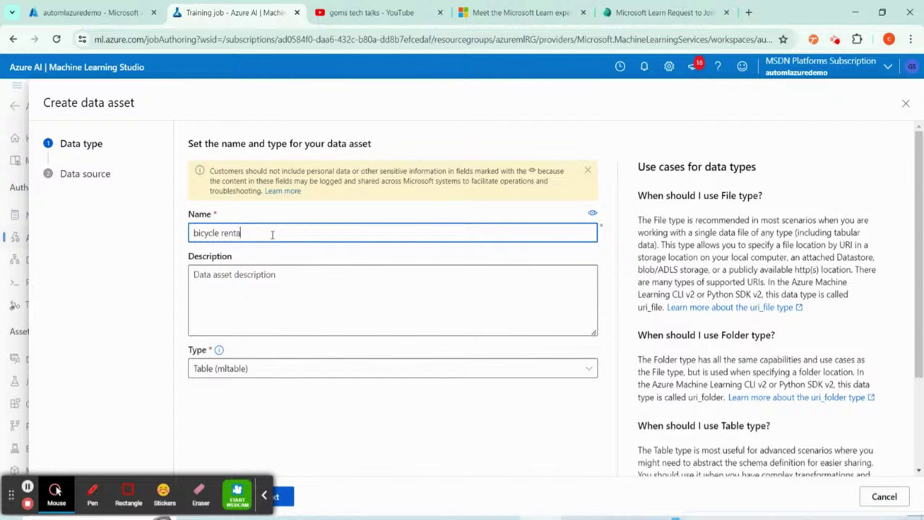
pyautogui.click(221, 232)
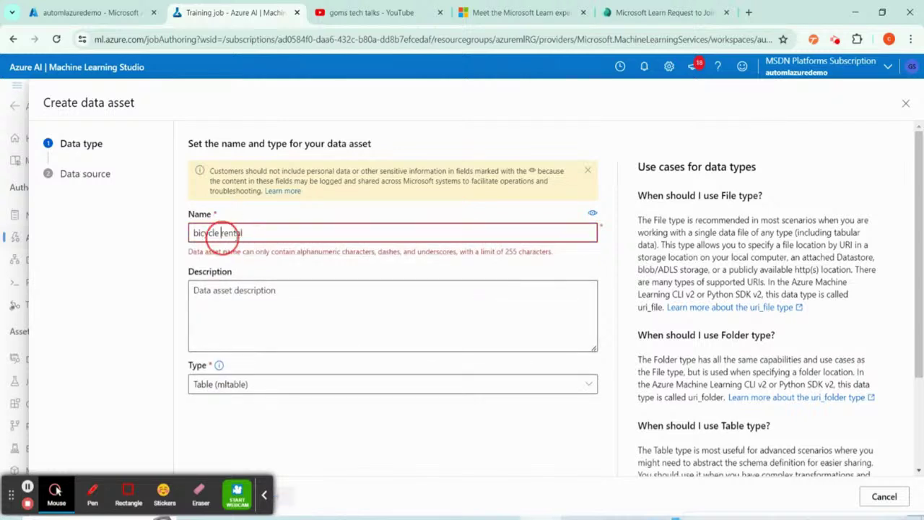
pyautogui.press('BackSpace')
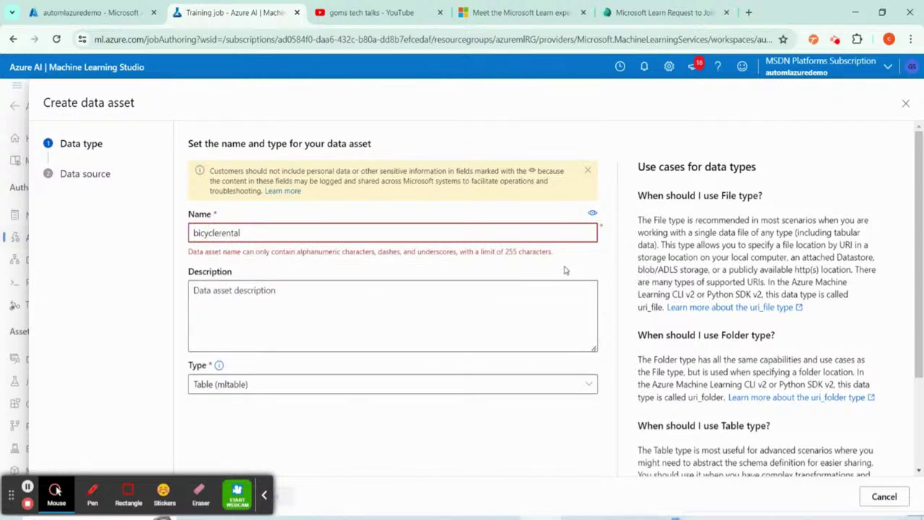
pyautogui.write('_')
# - Describe the data asset as "bicycle rental details", set its type to Tabular, and continue to the data source choice
pyautogui.click(218, 283)
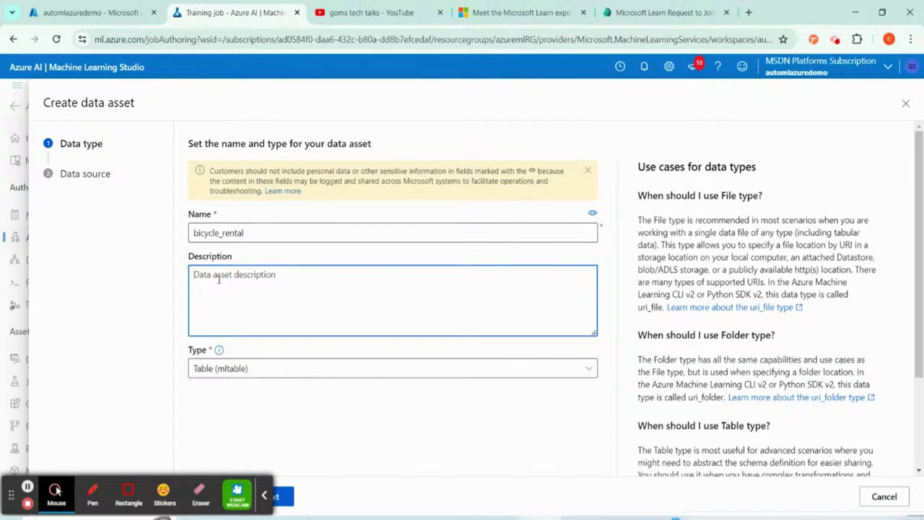
pyautogui.write('bicycle re')
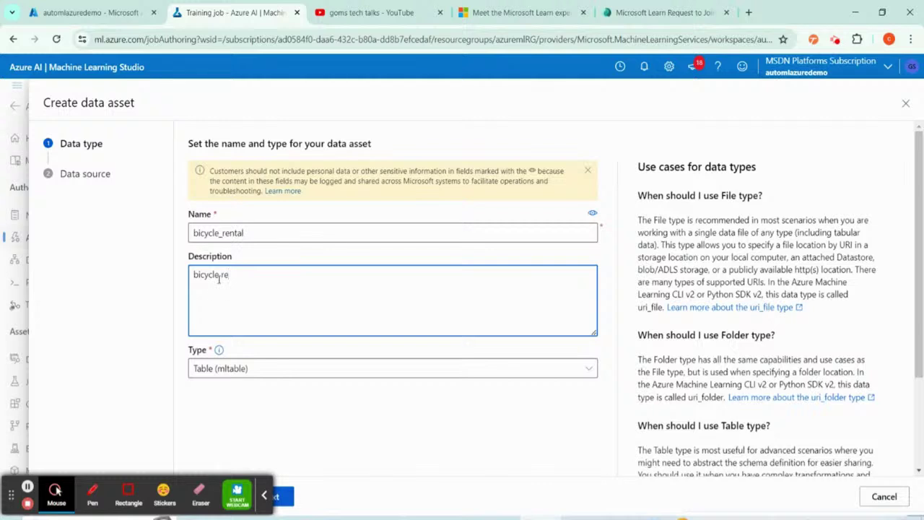
pyautogui.write('ntal details')
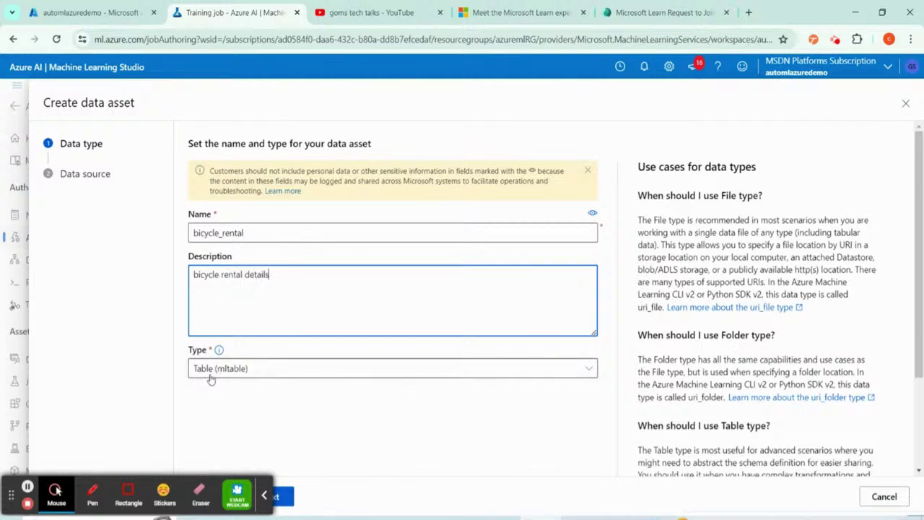
pyautogui.click(211, 375)
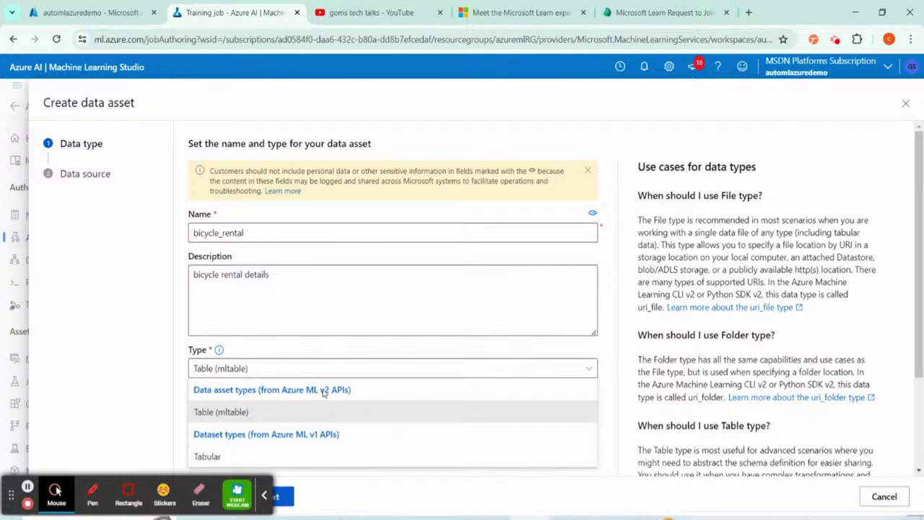
pyautogui.click(293, 456)
pyautogui.scroll(-2, 408, 402)
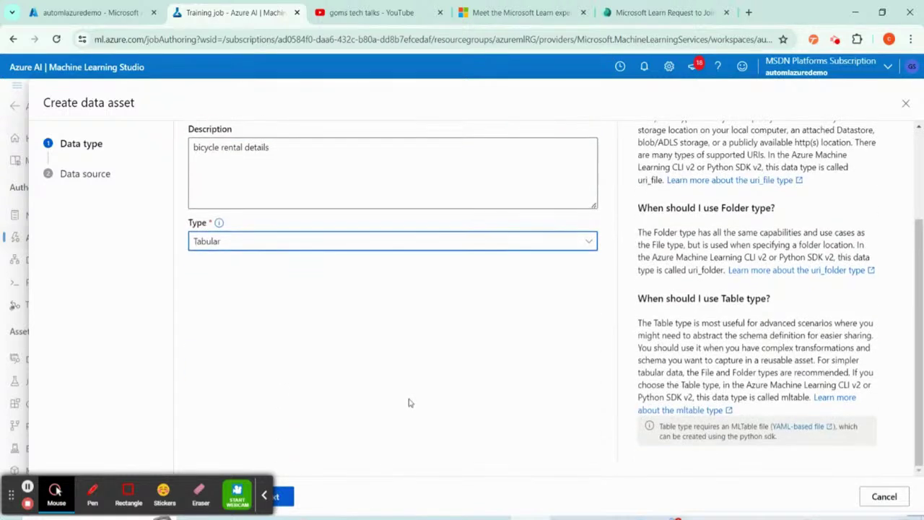
pyautogui.click(286, 497)
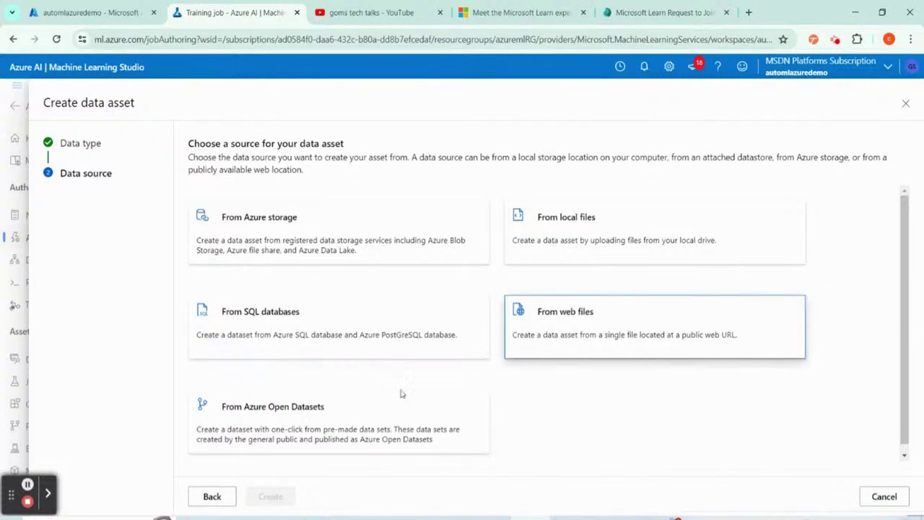
# - Choose web files as the source for the data asset and continue to the web URL settings
pyautogui.scroll(-1, 585, 398)
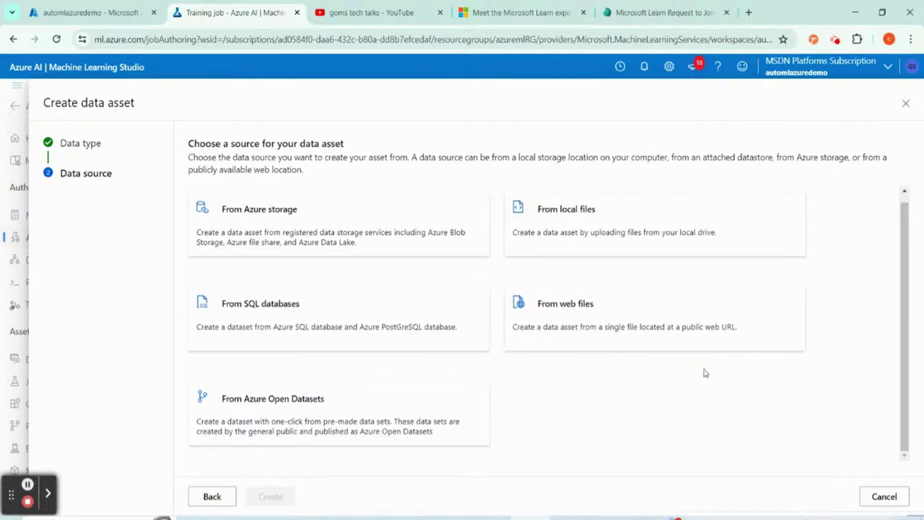
pyautogui.moveTo(552, 270); pyautogui.dragTo(481, 345)
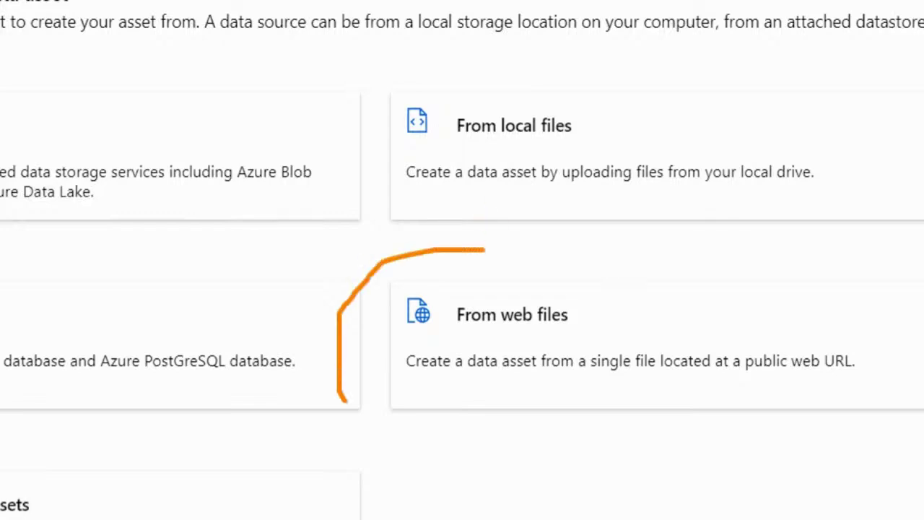
pyautogui.moveTo(345, 400)
pyautogui.mouseDown()
pyautogui.moveTo(642, 193)
pyautogui.moveTo(421, 228)
pyautogui.mouseUp()
pyautogui.press('Escape')
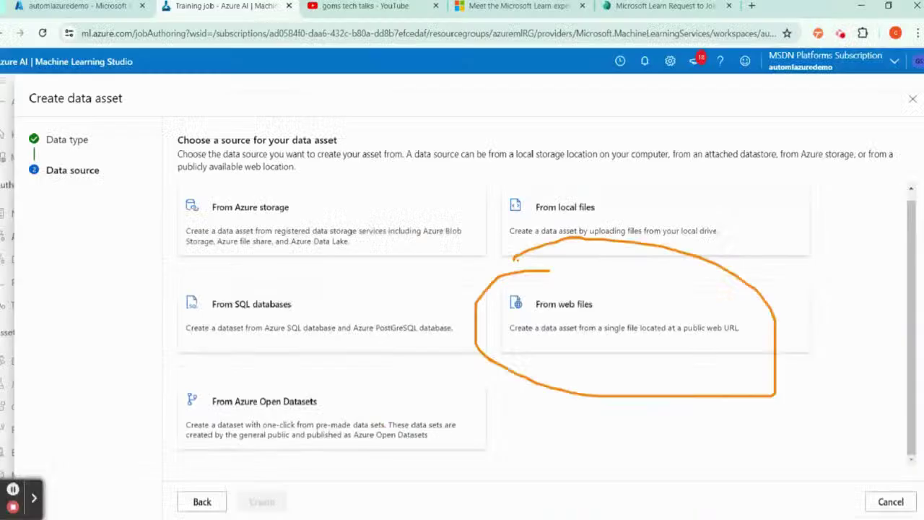
pyautogui.click(618, 314)
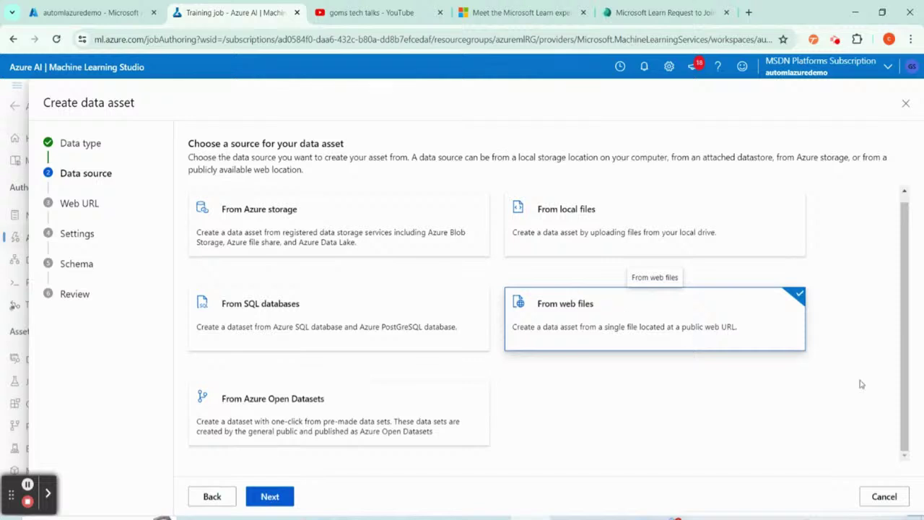
pyautogui.click(270, 498)
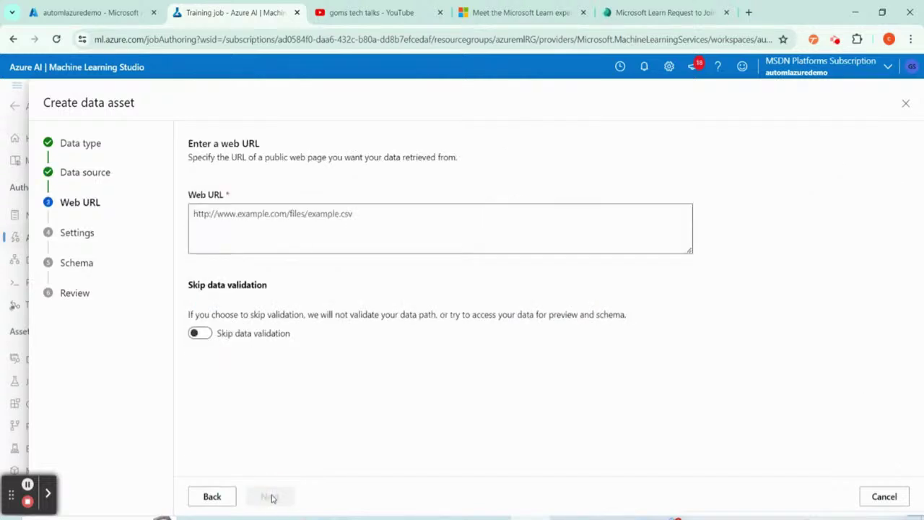
pyautogui.click(294, 234)
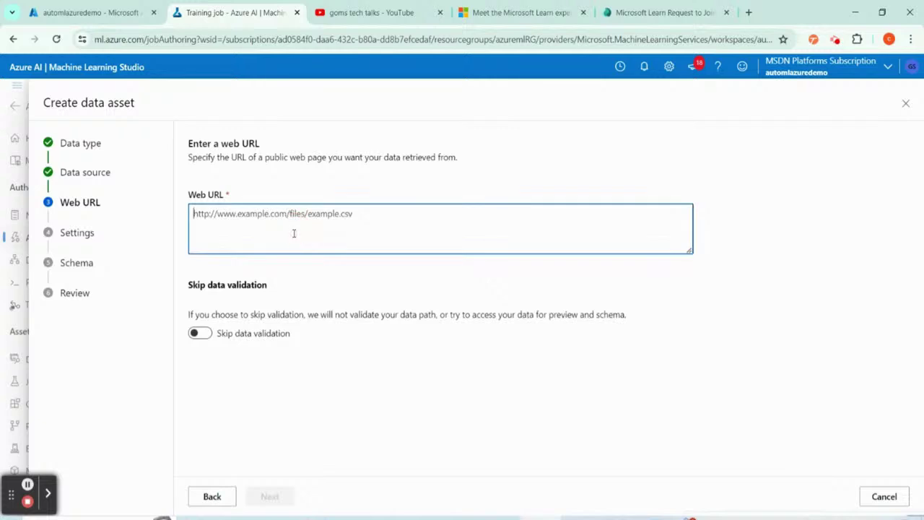
pyautogui.write('https')
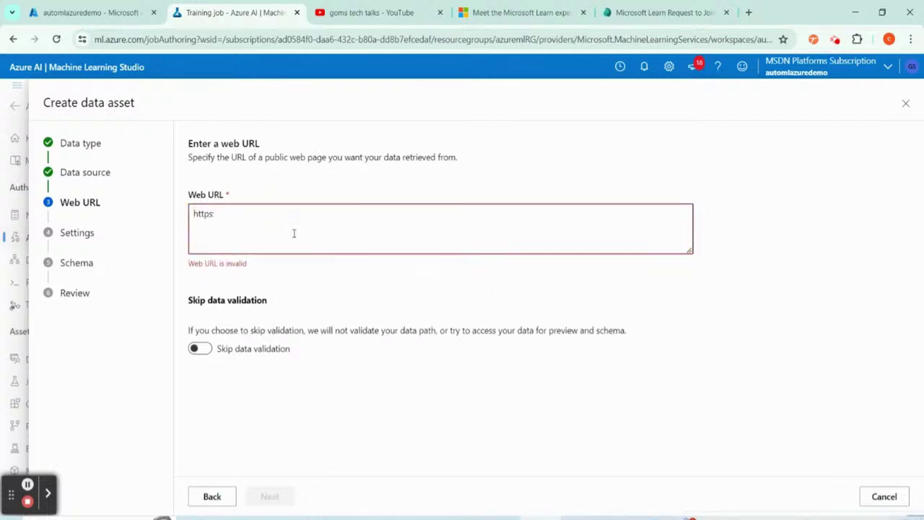
pyautogui.write('://aka.ms')
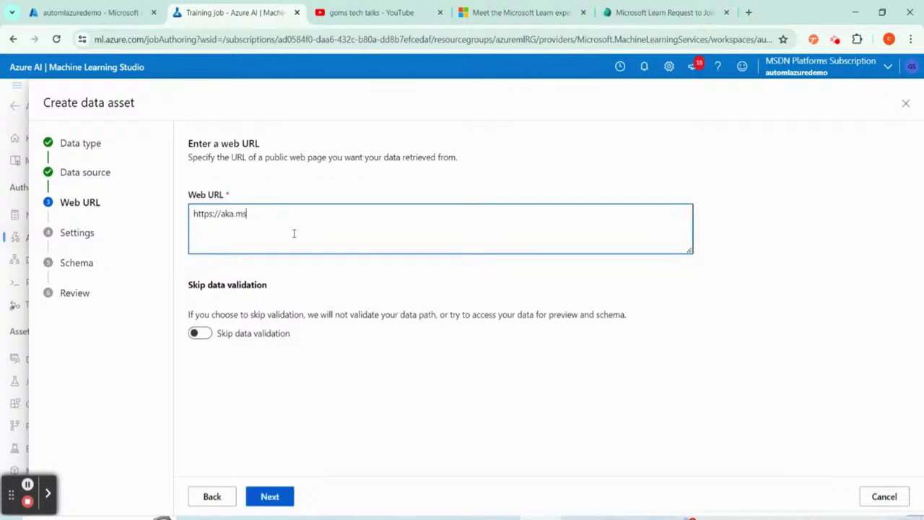
pyautogui.write('/bike-rentals')
pyautogui.click(318, 295)
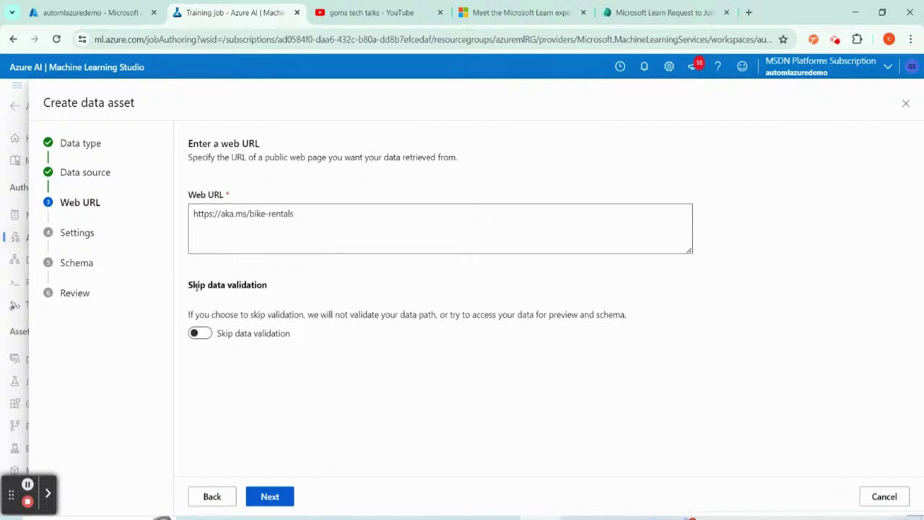
# - Leave the skip data validation option off and continue to the parsing settings
pyautogui.moveTo(189, 286); pyautogui.dragTo(271, 287)
pyautogui.click(324, 334)
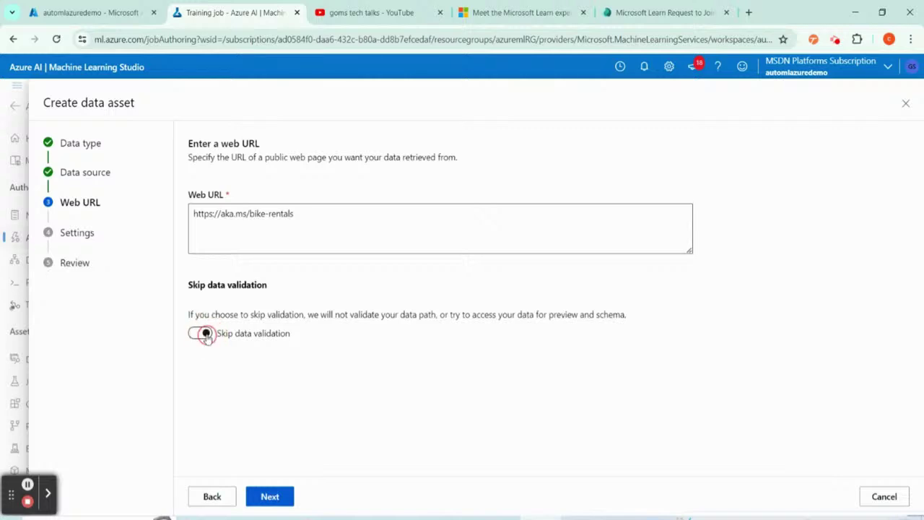
pyautogui.click(204, 333)
pyautogui.click(204, 334)
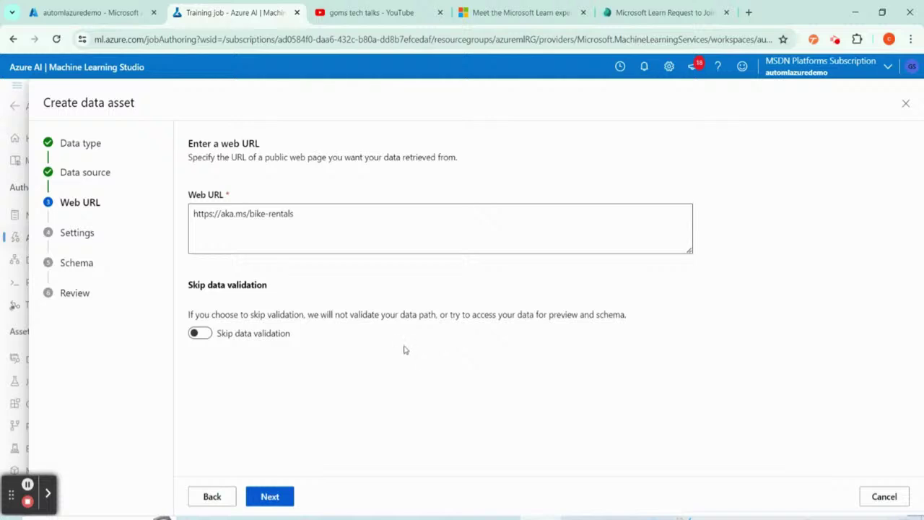
pyautogui.click(264, 498)
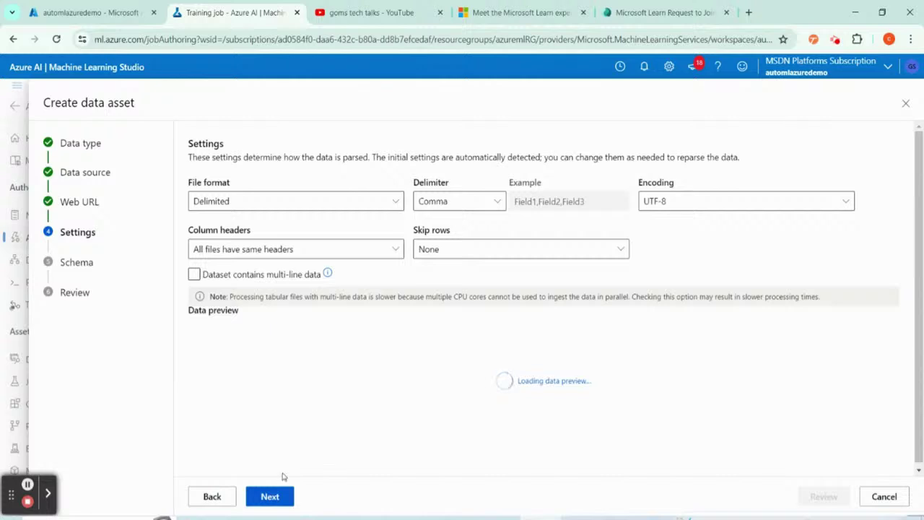
# - Examine the data preview rows and the rentals column, along with the file format and delimiter settings
pyautogui.click(322, 201)
pyautogui.click(323, 200)
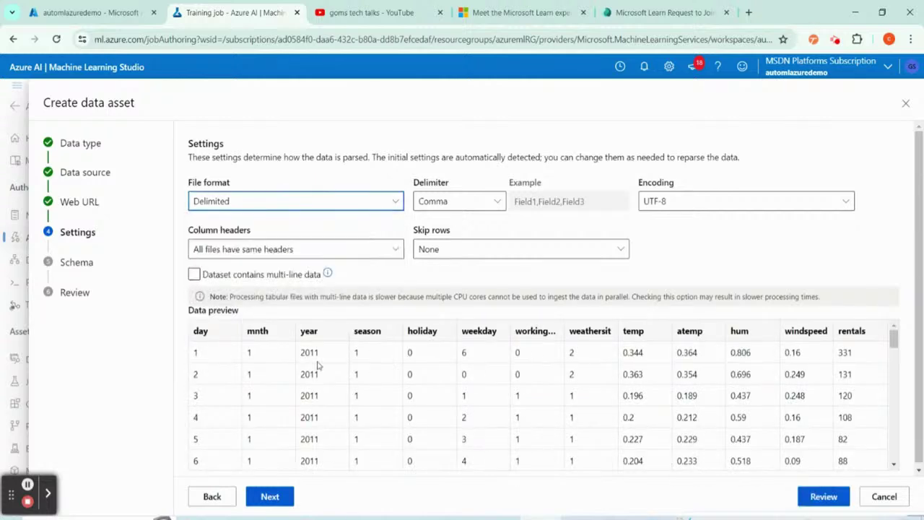
pyautogui.scroll(-3, 780, 409)
pyautogui.scroll(-1, 780, 410)
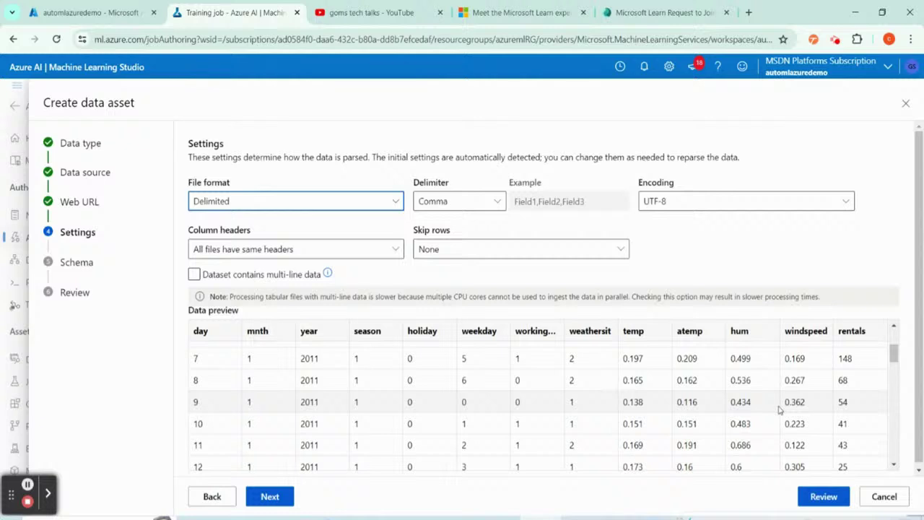
pyautogui.scroll(4, 780, 405)
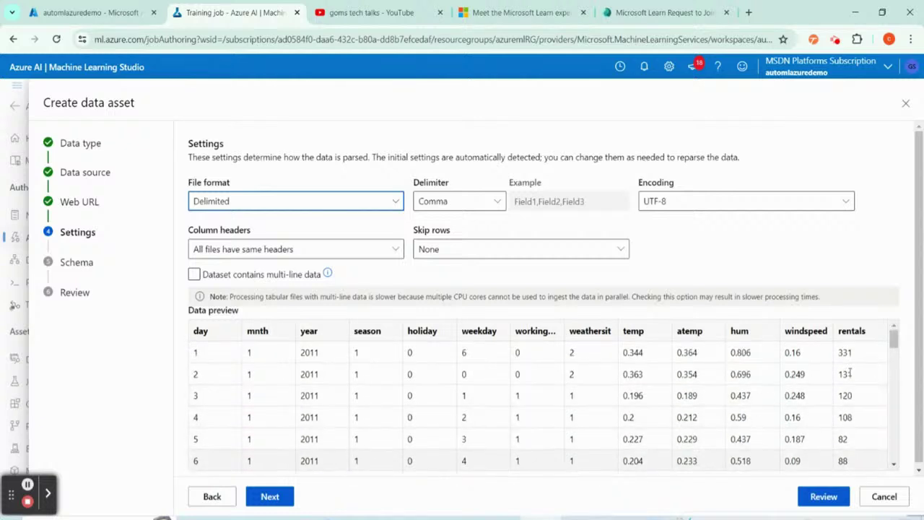
pyautogui.click(867, 333)
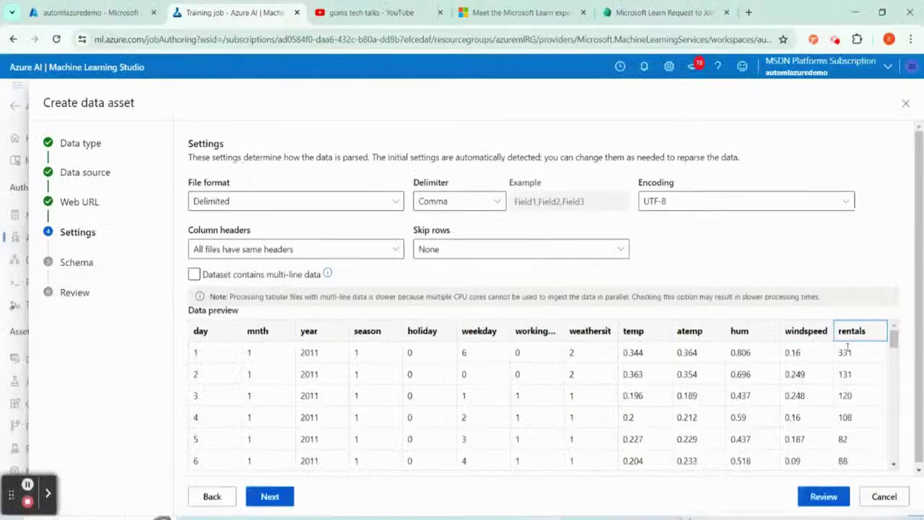
pyautogui.scroll(-1, 0, 479)
pyautogui.scroll(-2, 459, 409)
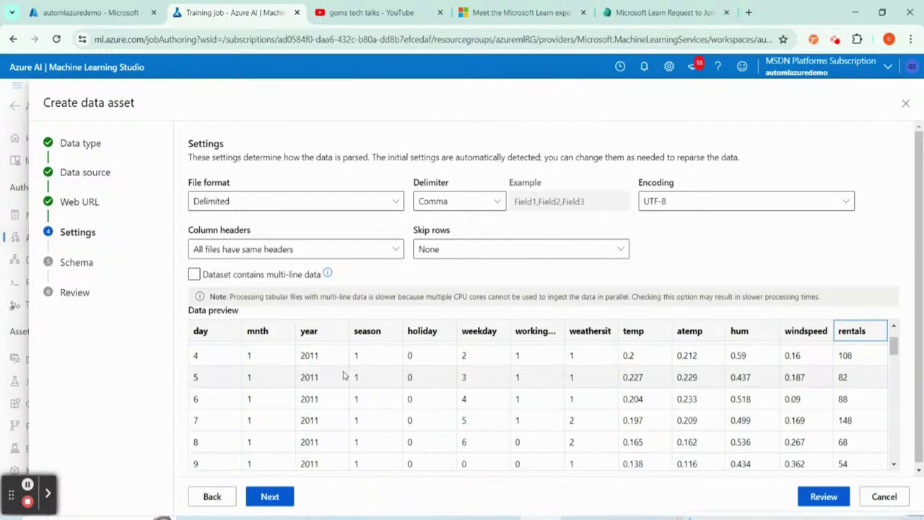
pyautogui.scroll(3, 345, 376)
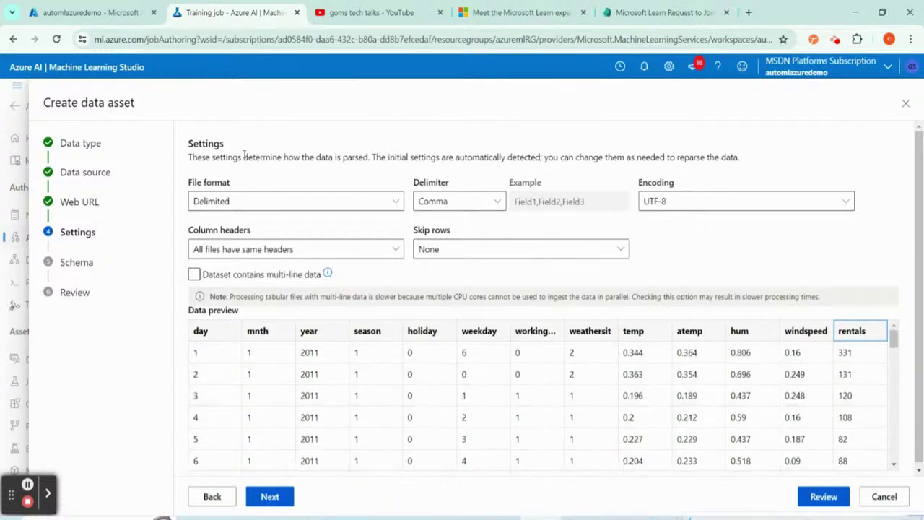
pyautogui.click(340, 202)
pyautogui.click(341, 201)
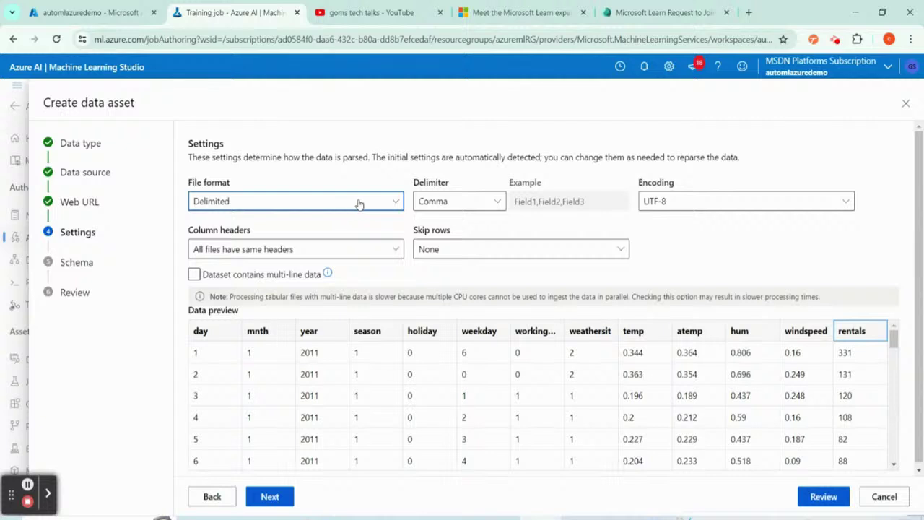
pyautogui.click(491, 202)
pyautogui.click(489, 203)
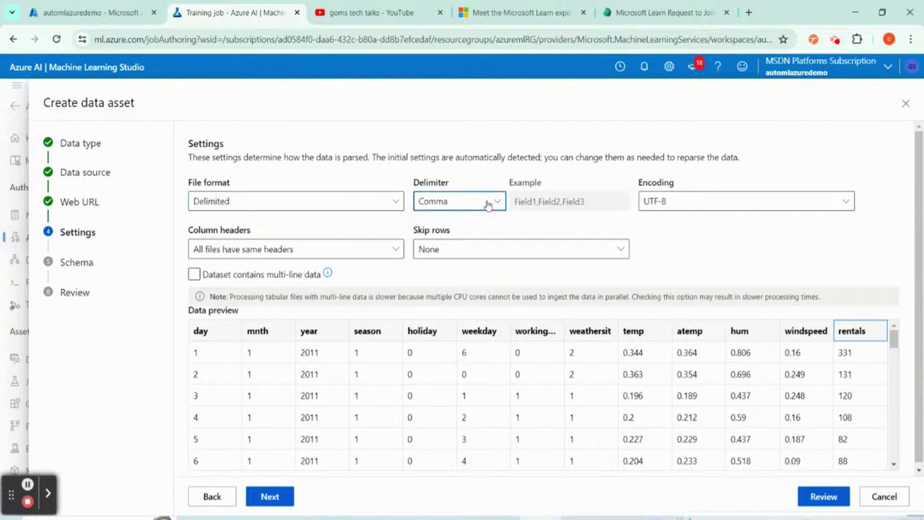
pyautogui.click(749, 12)
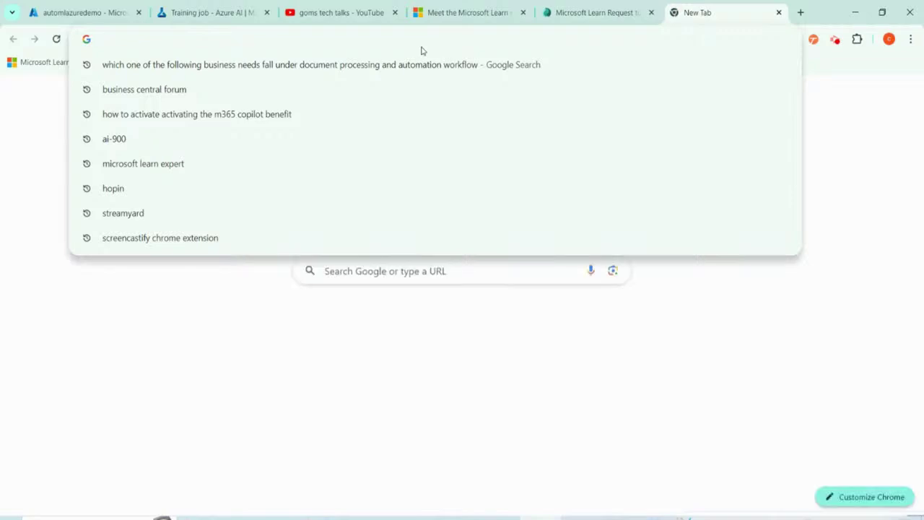
pyautogui.write('https:')
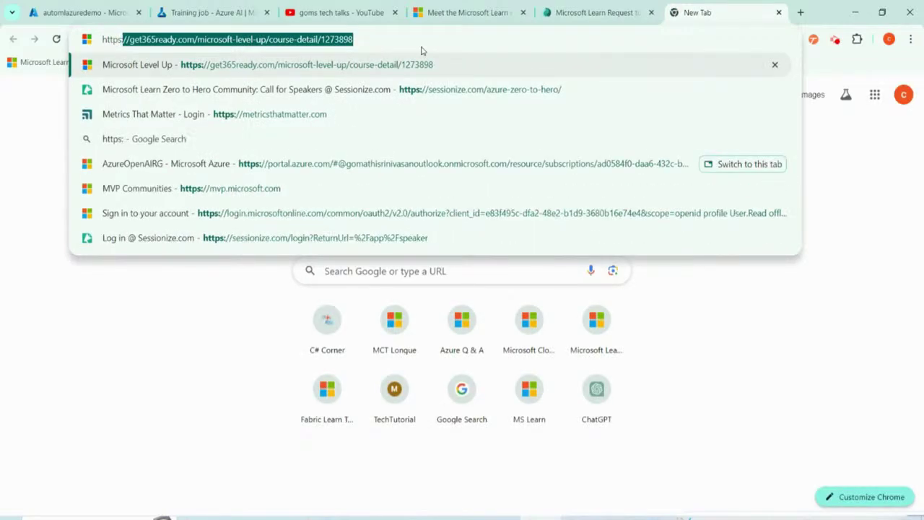
pyautogui.write('//ak')
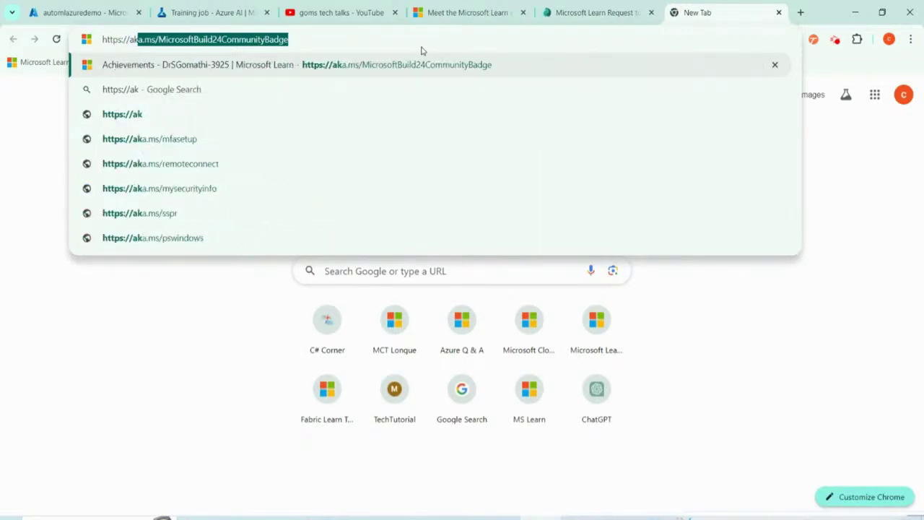
pyautogui.write('a.m')
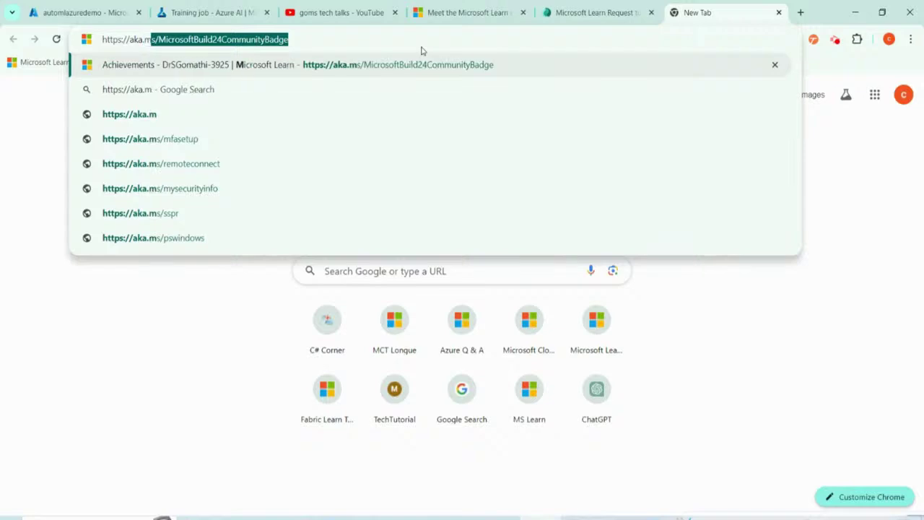
pyautogui.write('s/bik')
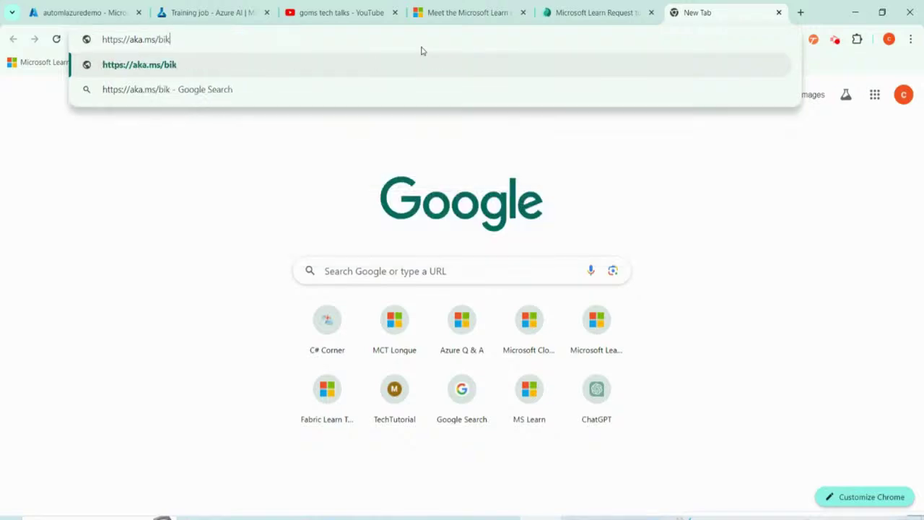
pyautogui.write('e-rentals')
pyautogui.press('Return')
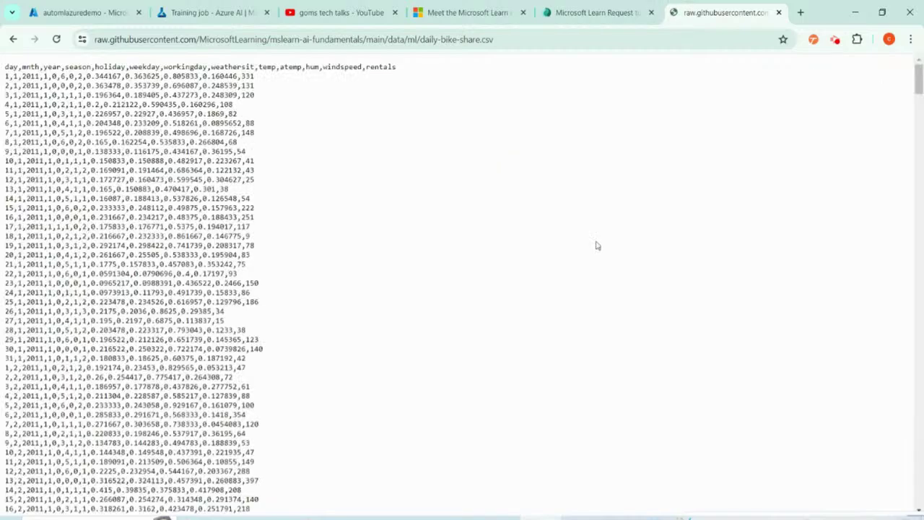
pyautogui.moveTo(3, 76); pyautogui.dragTo(305, 97)
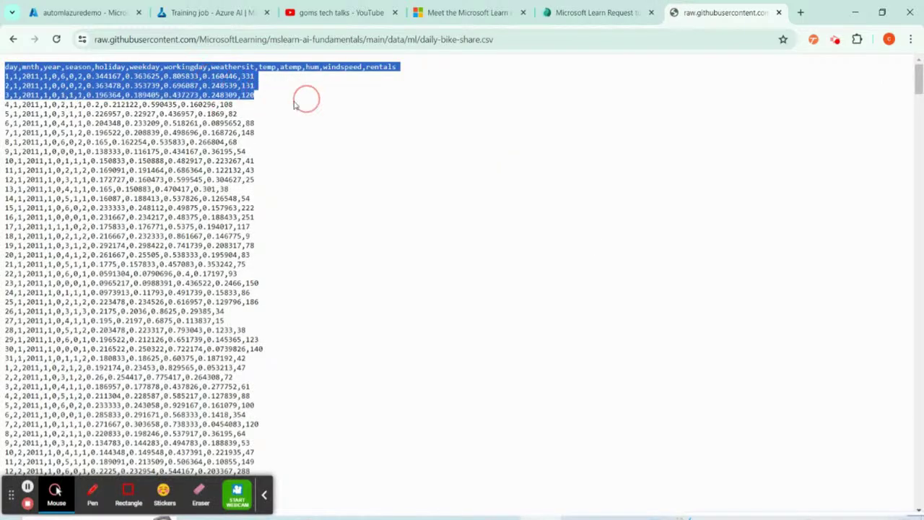
pyautogui.click(177, 6)
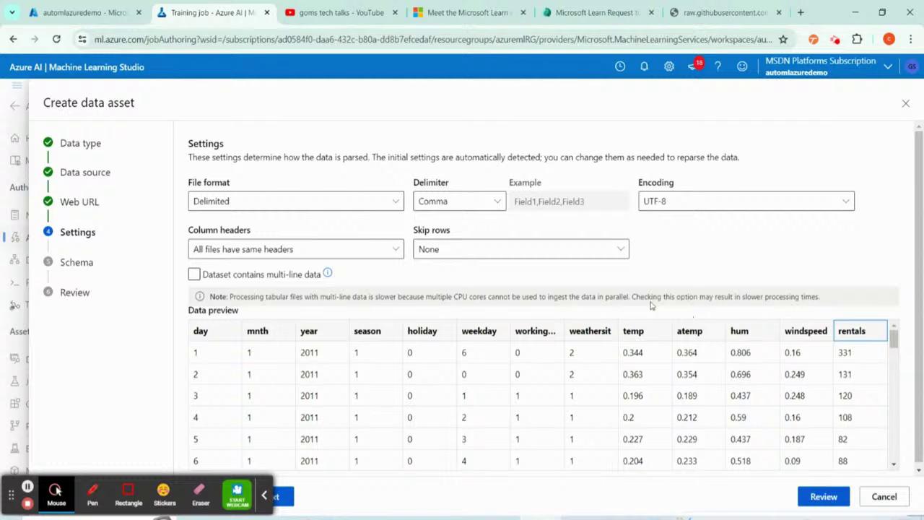
# - Set the column headers to "Only first file has headers", keeping UTF-8 encoding and no skipped rows
pyautogui.click(669, 204)
pyautogui.click(669, 202)
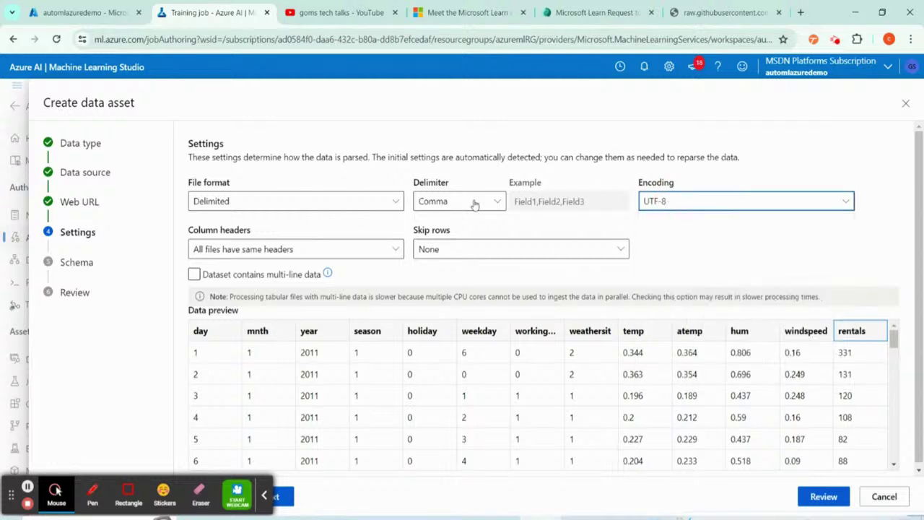
pyautogui.click(312, 248)
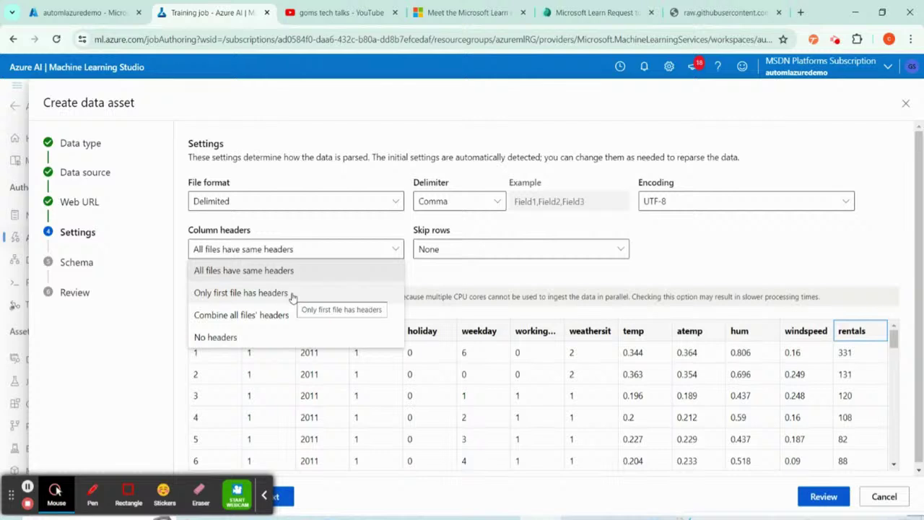
pyautogui.click(292, 294)
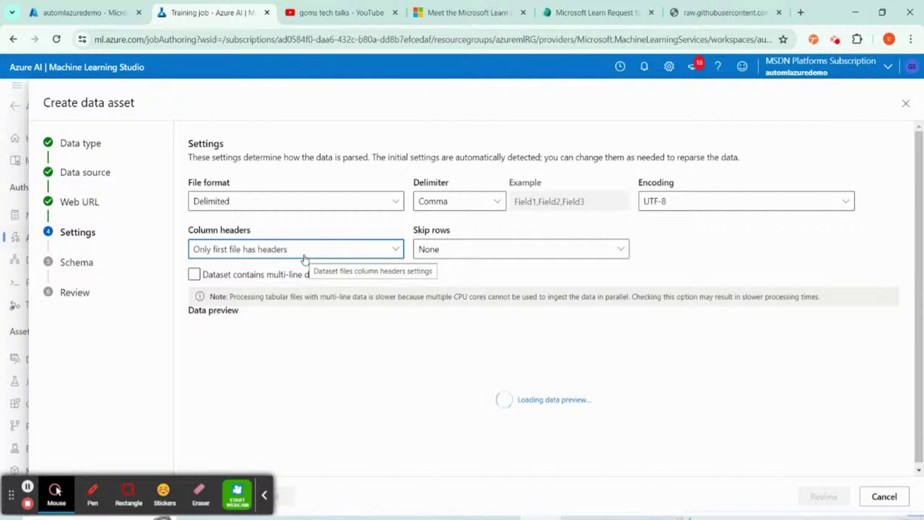
pyautogui.click(490, 260)
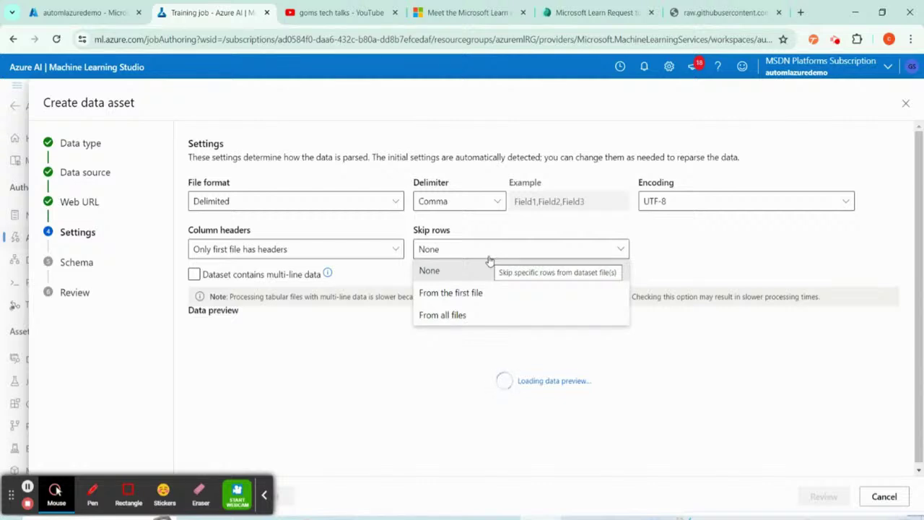
pyautogui.click(490, 260)
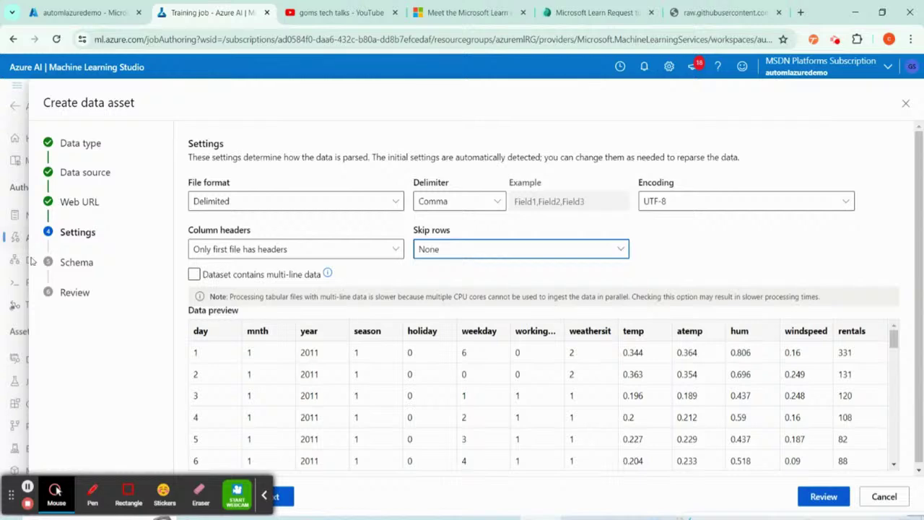
pyautogui.click(90, 329)
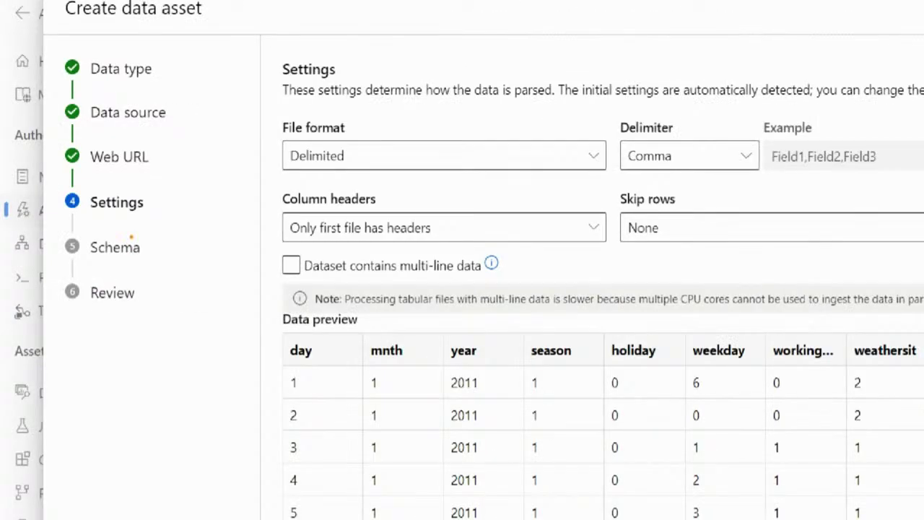
pyautogui.moveTo(100, 43)
pyautogui.mouseDown()
pyautogui.moveTo(55, 63)
pyautogui.moveTo(34, 339)
pyautogui.moveTo(228, 187)
pyautogui.moveTo(114, 38)
pyautogui.moveTo(71, 51)
pyautogui.mouseUp()
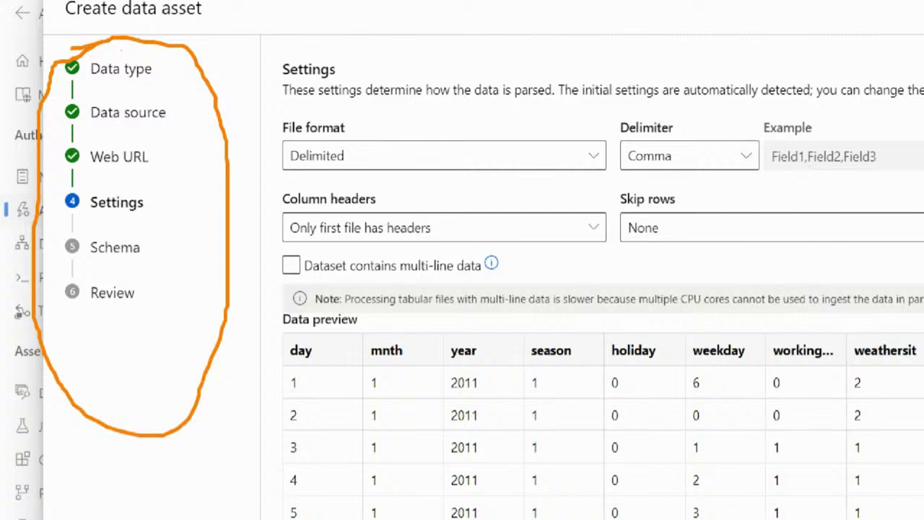
pyautogui.moveTo(163, 73); pyautogui.dragTo(233, 42)
pyautogui.moveTo(174, 114); pyautogui.dragTo(233, 74)
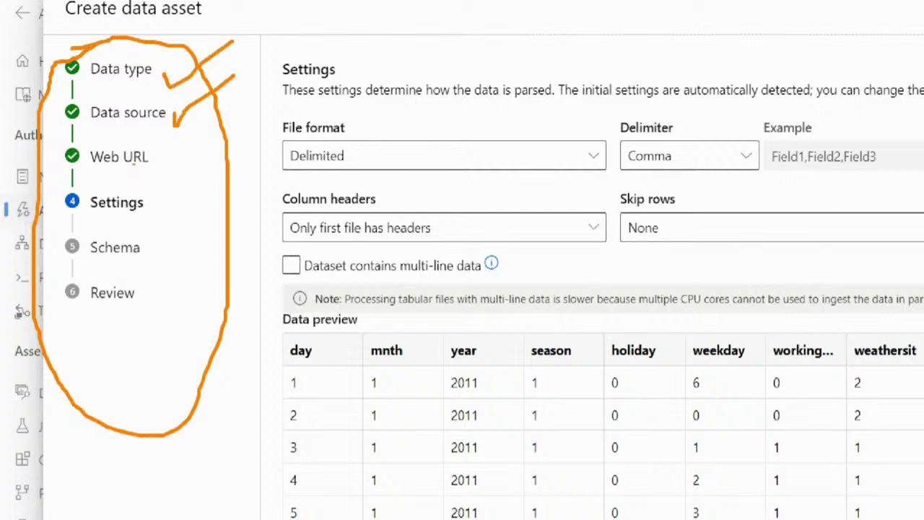
pyautogui.moveTo(153, 154); pyautogui.dragTo(230, 127)
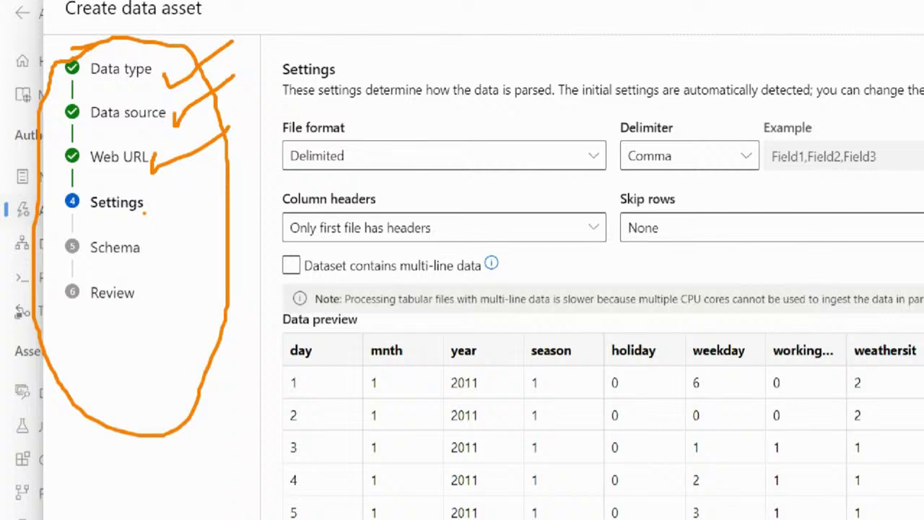
pyautogui.moveTo(136, 212); pyautogui.dragTo(267, 180)
pyautogui.moveTo(145, 234)
pyautogui.mouseDown()
pyautogui.moveTo(147, 252)
pyautogui.moveTo(240, 211)
pyautogui.mouseUp()
pyautogui.moveTo(136, 309)
pyautogui.mouseDown()
pyautogui.moveTo(145, 333)
pyautogui.moveTo(231, 276)
pyautogui.mouseUp()
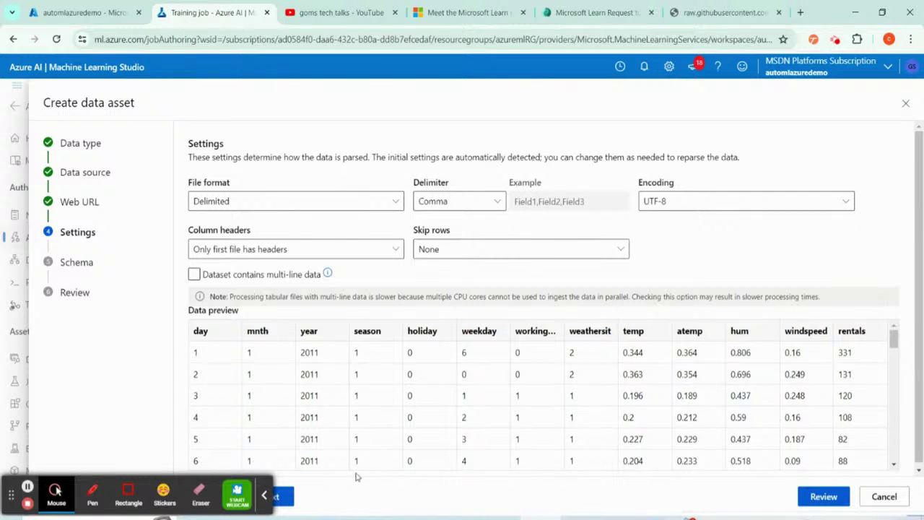
# - Accept the parsing settings, continue to the schema, and leave the Path column excluded
pyautogui.click(264, 495)
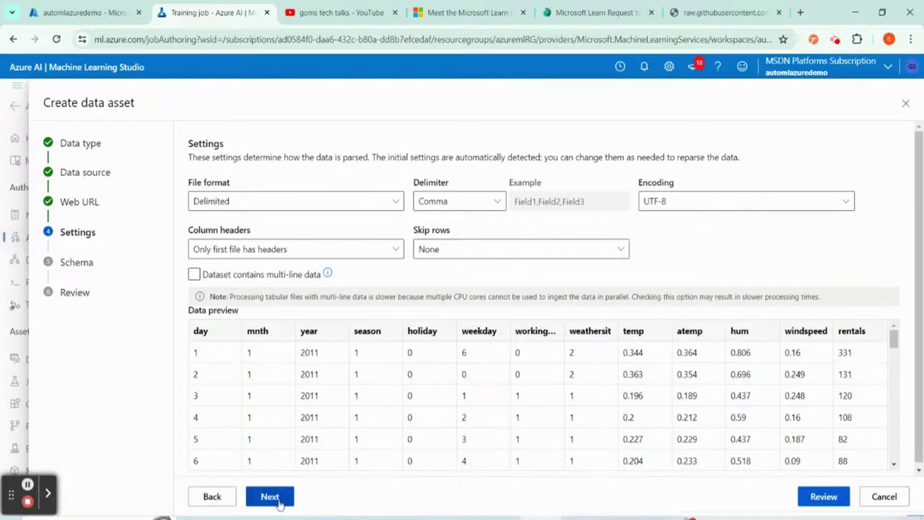
pyautogui.click(279, 502)
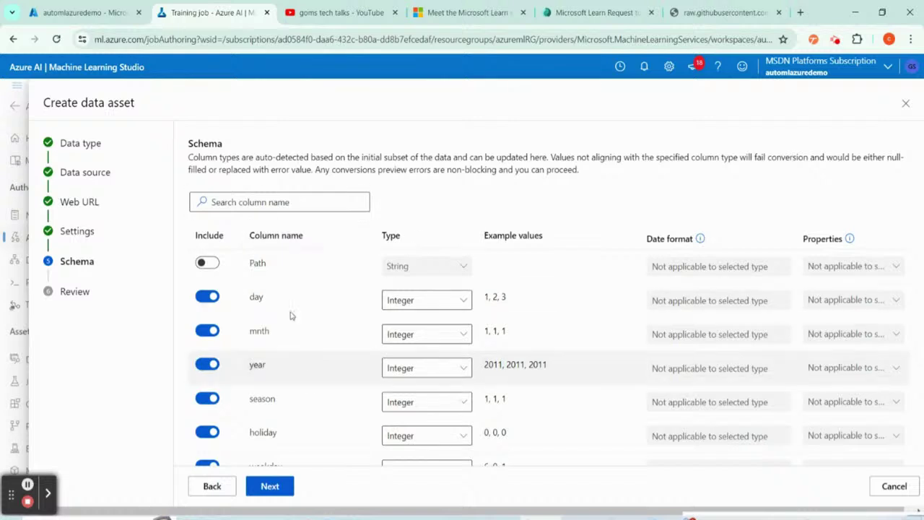
pyautogui.click(208, 264)
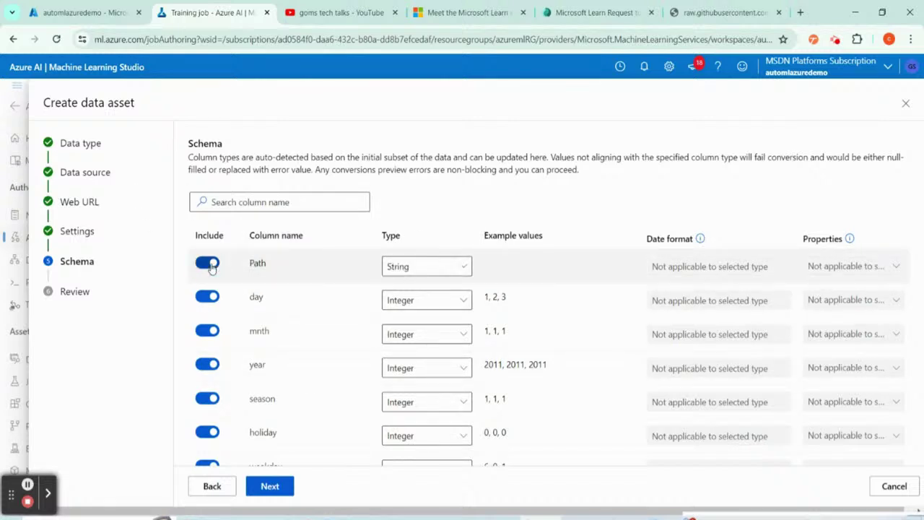
pyautogui.click(207, 264)
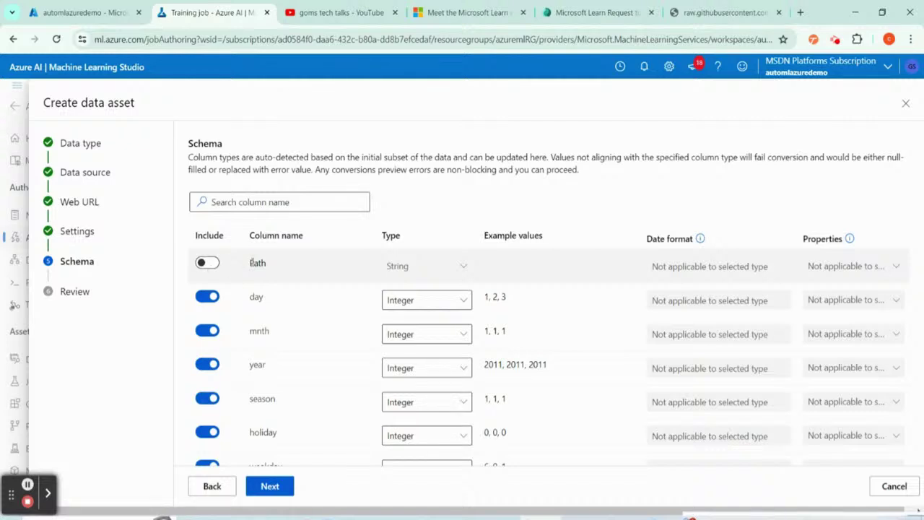
# - Examine the included columns in the schema from day to rentals, with their types, example values, date formats and properties
pyautogui.scroll(-4, 258, 412)
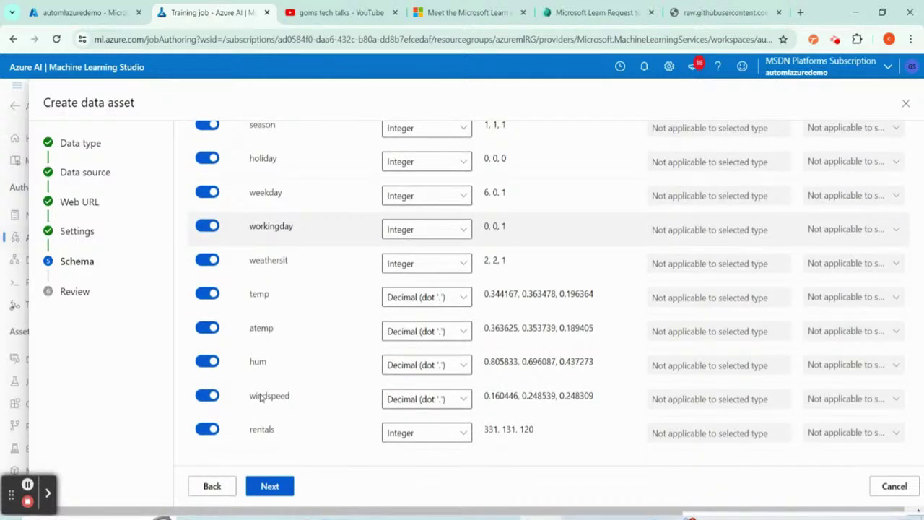
pyautogui.scroll(4, 261, 400)
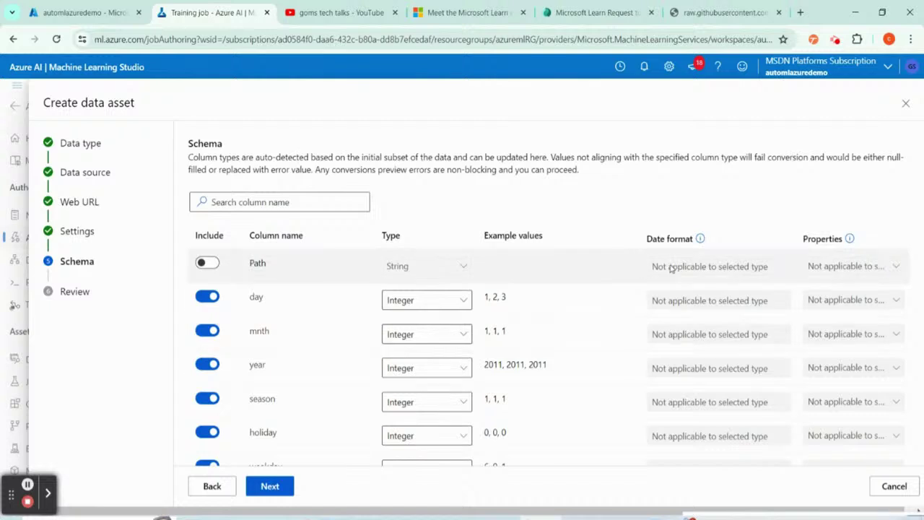
pyautogui.scroll(-4, 777, 349)
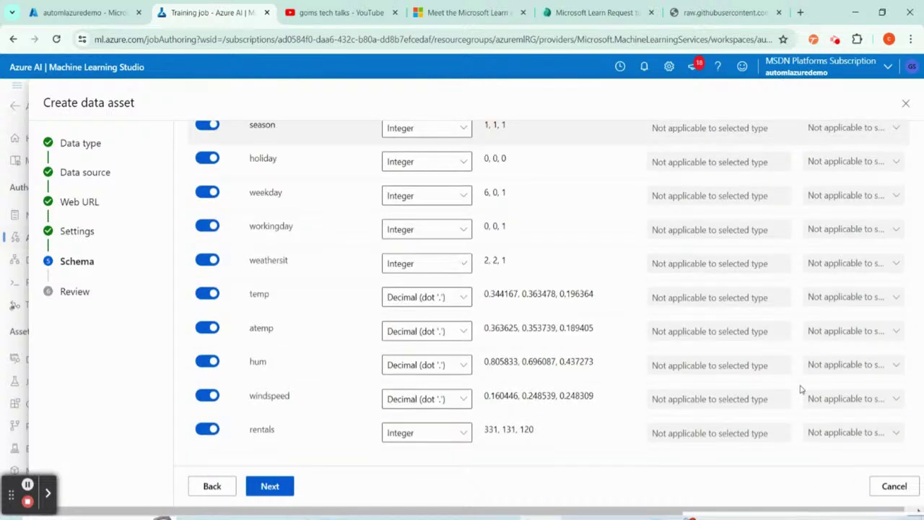
pyautogui.scroll(4, 795, 380)
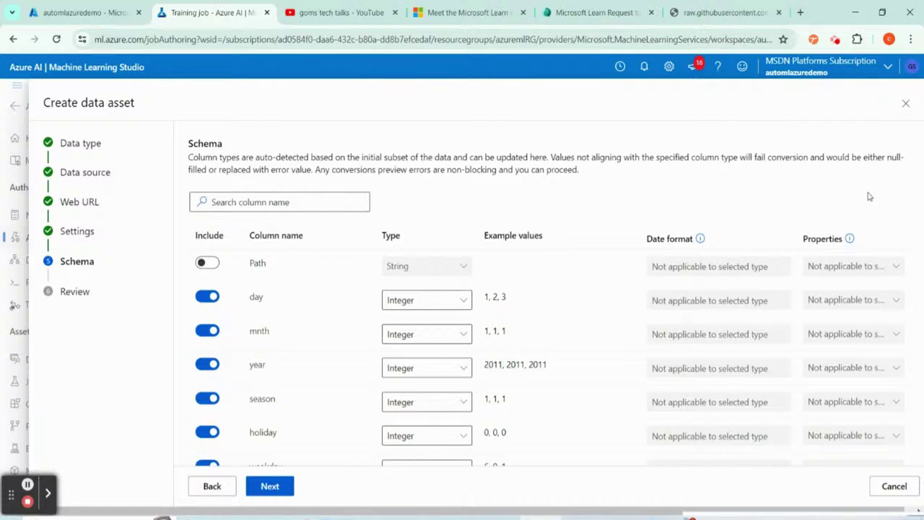
pyautogui.scroll(-4, 636, 316)
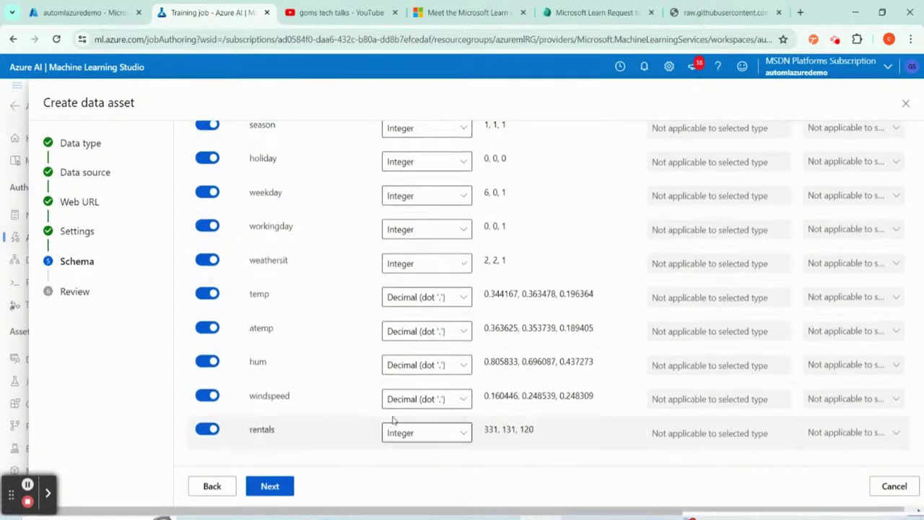
pyautogui.scroll(1, 447, 347)
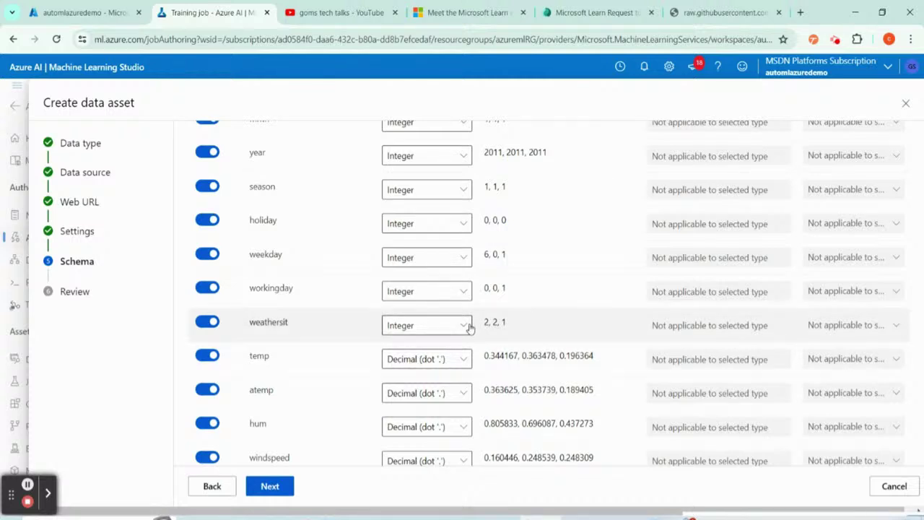
pyautogui.scroll(4, 468, 328)
pyautogui.scroll(-5, 441, 285)
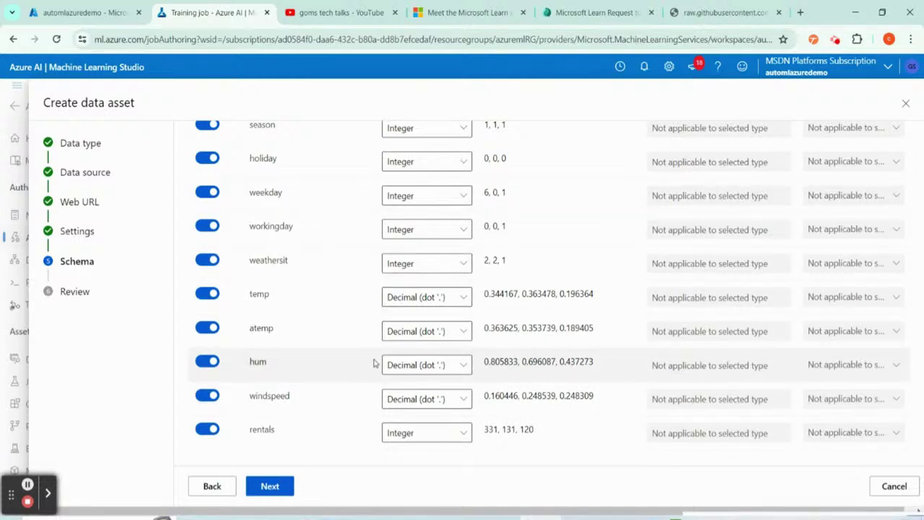
# - Keep the temp column's type as Decimal (dot '.') and continue to the data asset review
pyautogui.click(454, 299)
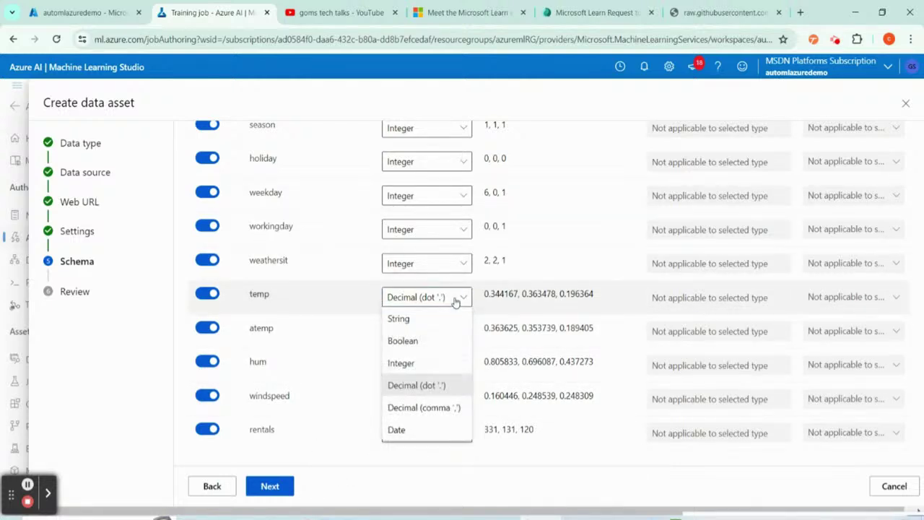
pyautogui.click(427, 383)
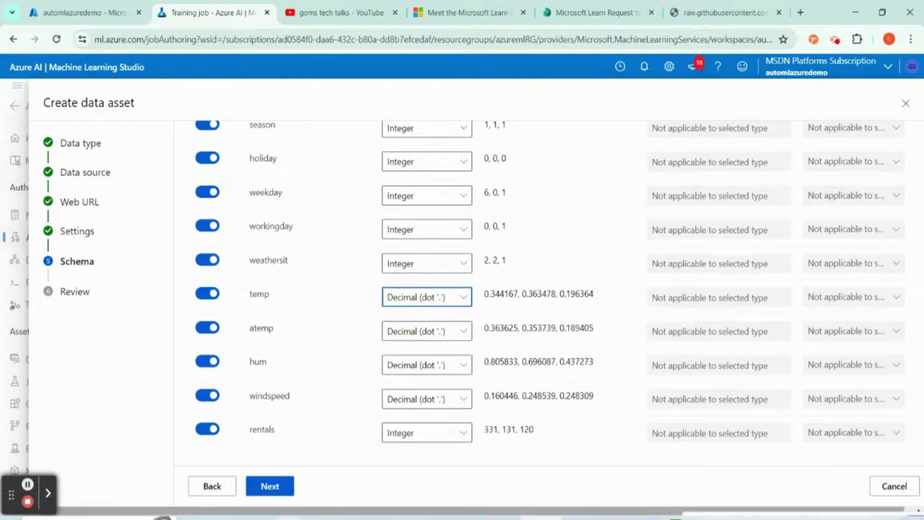
pyautogui.click(266, 487)
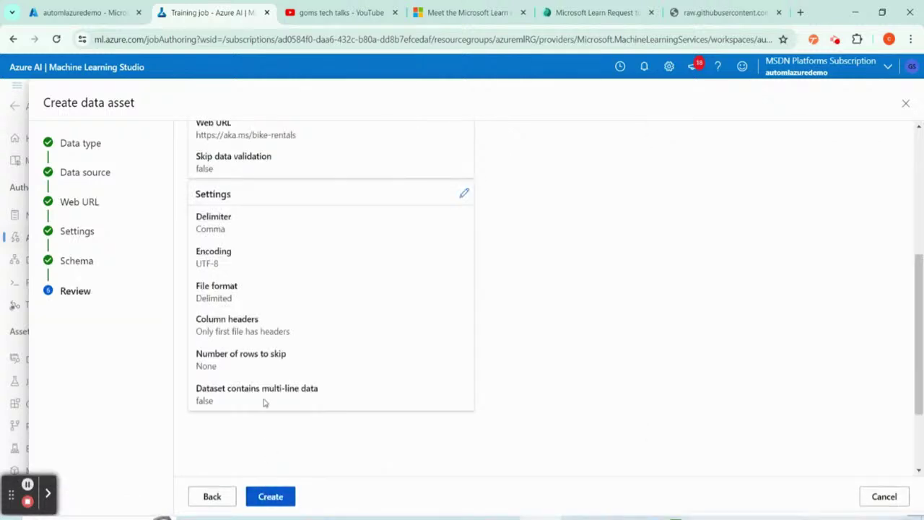
# - Check the review summary of data type, source, settings and schema, and create the bicycle_rental data asset
pyautogui.scroll(3, 315, 376)
pyautogui.scroll(1, 377, 372)
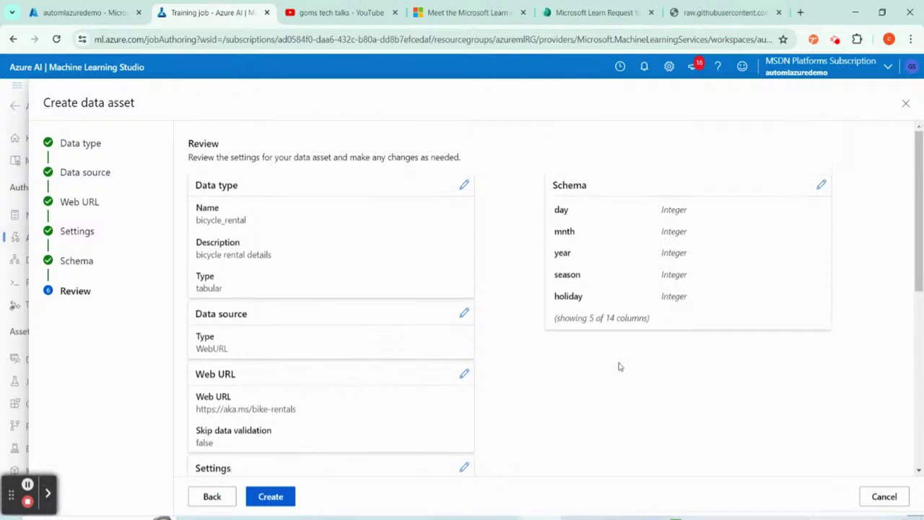
pyautogui.scroll(-5, 619, 367)
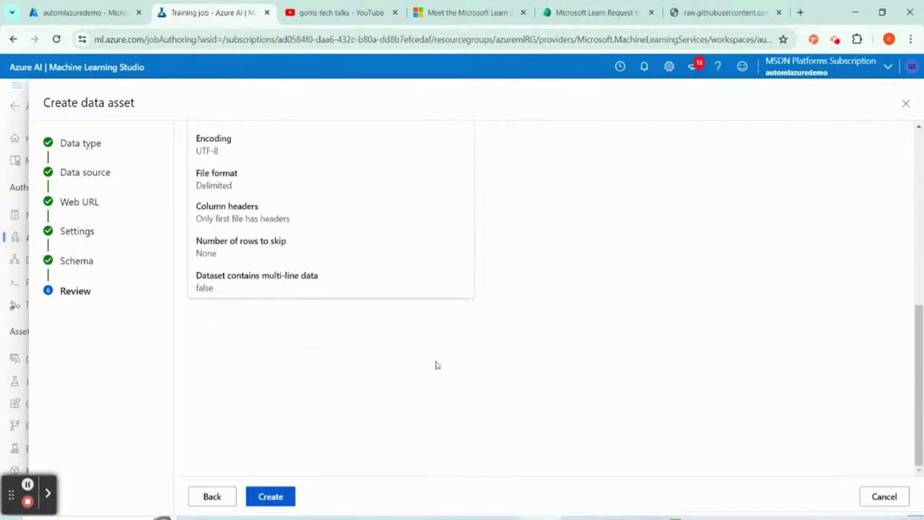
pyautogui.click(266, 496)
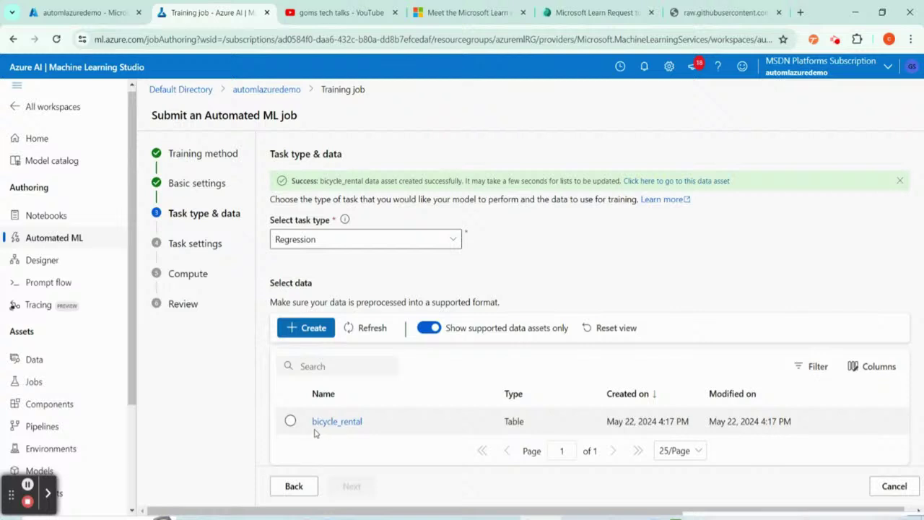
# - Select the bicycle_rental data asset for the regression job and continue to the task settings
pyautogui.click(291, 422)
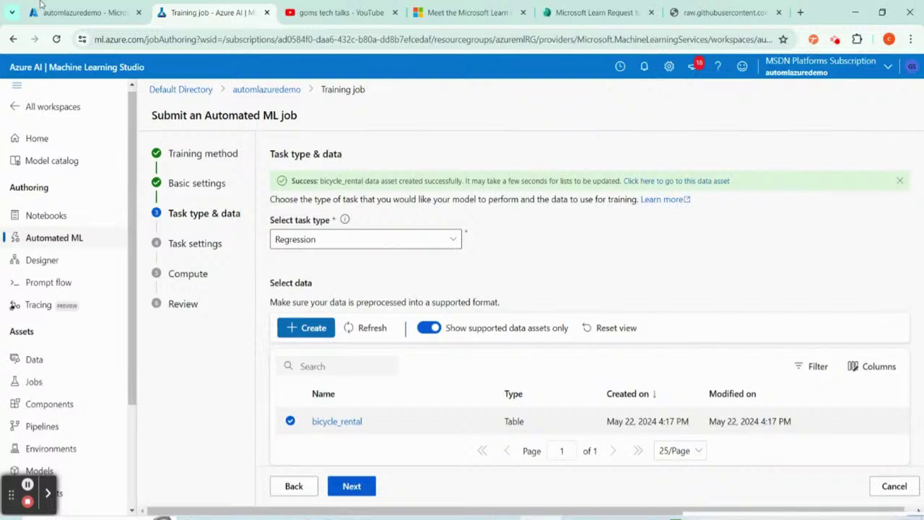
pyautogui.moveTo(88, 5)
pyautogui.scroll(-1, 507, 339)
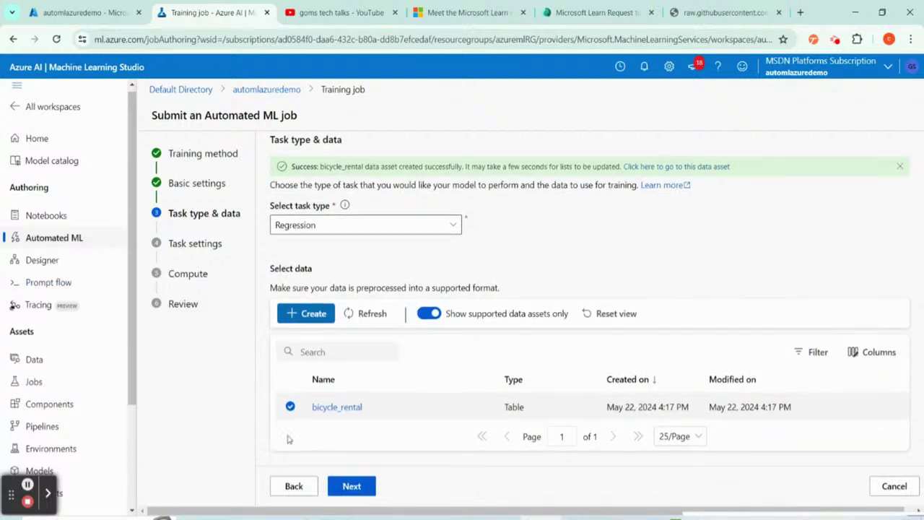
pyautogui.click(352, 486)
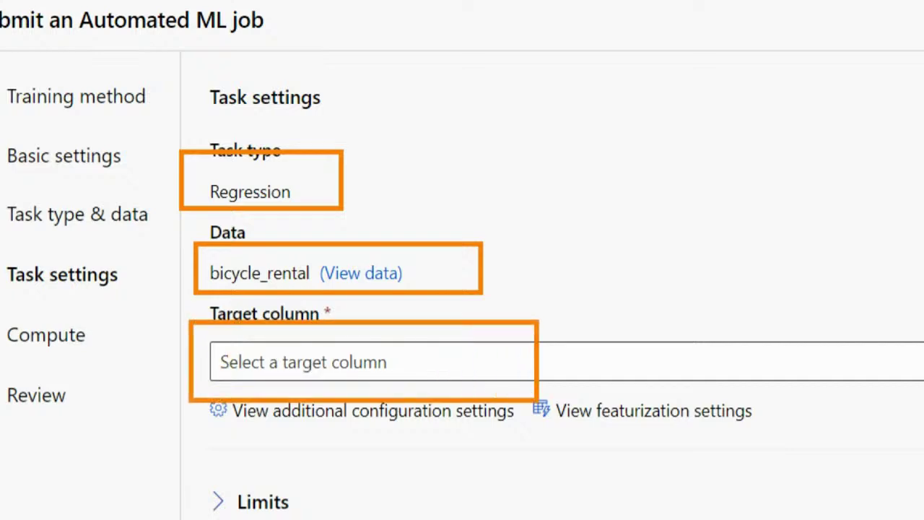
# - Set the target column to rentals (Integer) in the task settings
pyautogui.click(434, 368)
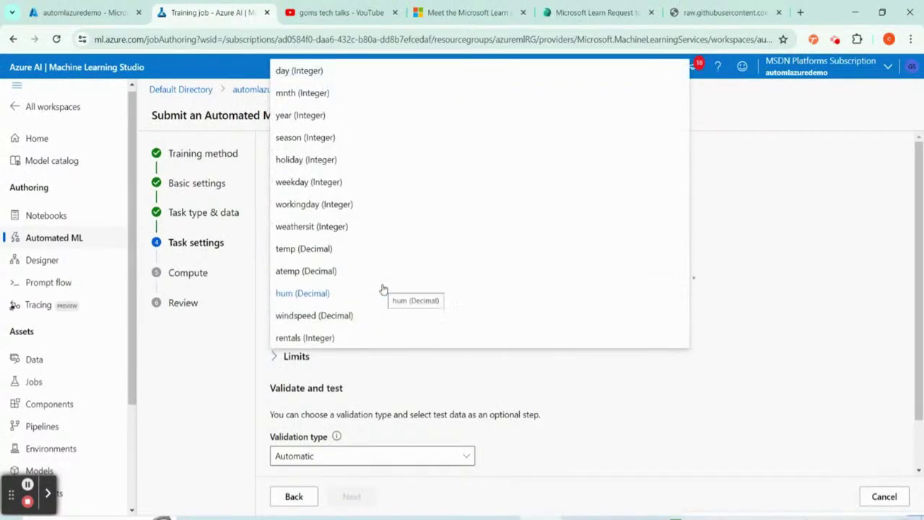
pyautogui.click(359, 338)
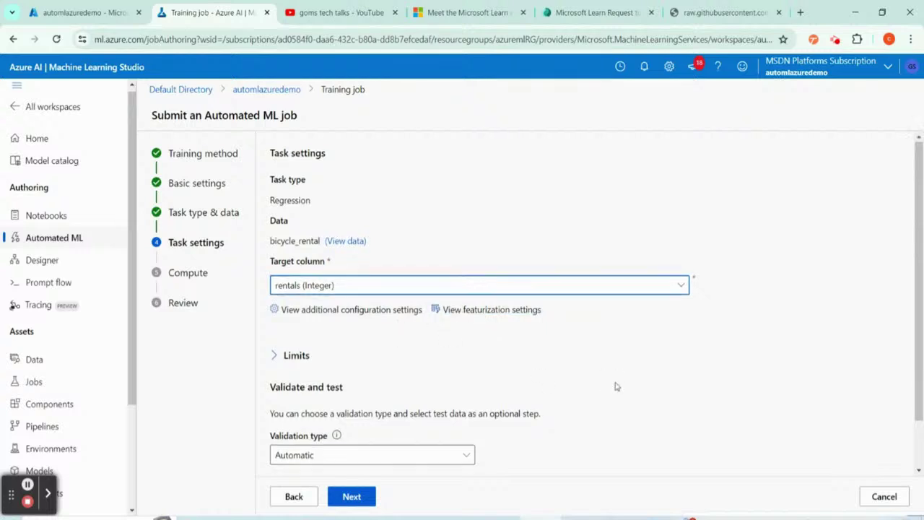
pyautogui.scroll(-1, 586, 339)
pyautogui.scroll(1, 499, 325)
# - Open the additional configuration settings and display the available primary metric options
pyautogui.click(334, 312)
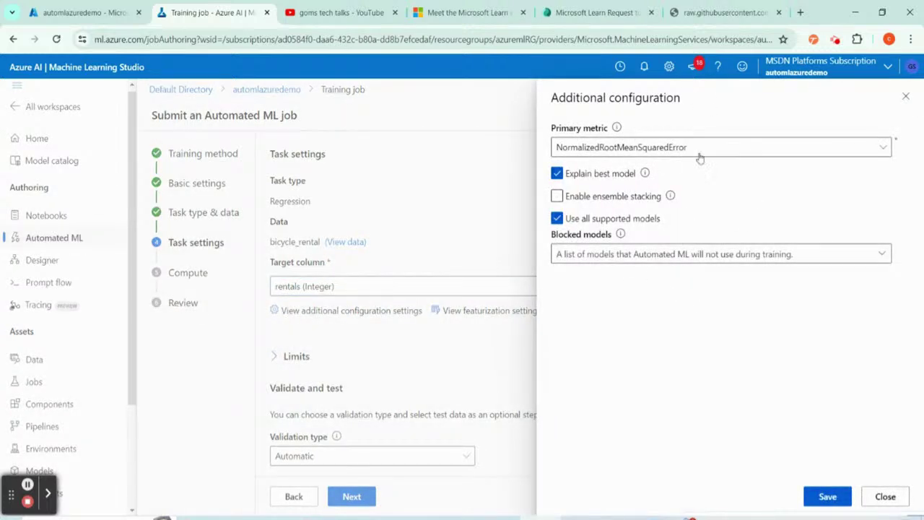
pyautogui.click(740, 181)
pyautogui.click(736, 149)
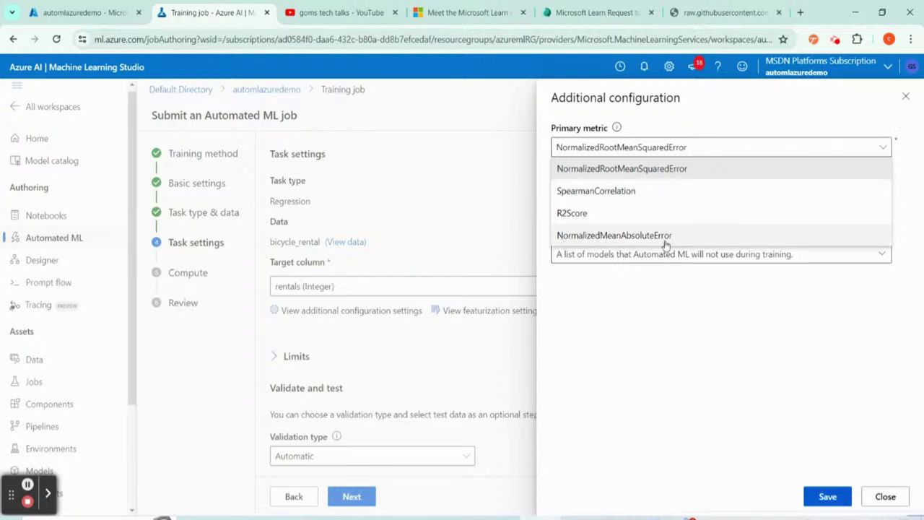
# - Set the primary metric to NormalizedRootMeanSquaredError in the additional configuration
pyautogui.click(719, 169)
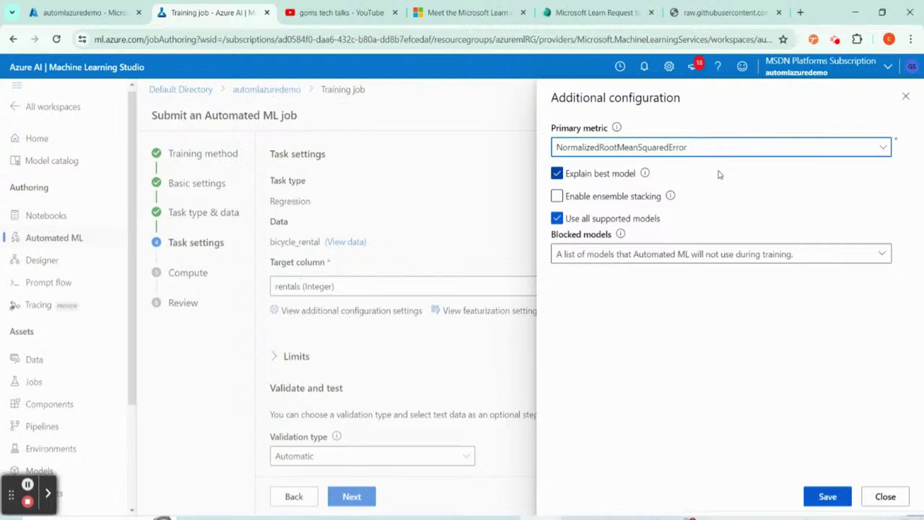
pyautogui.click(712, 151)
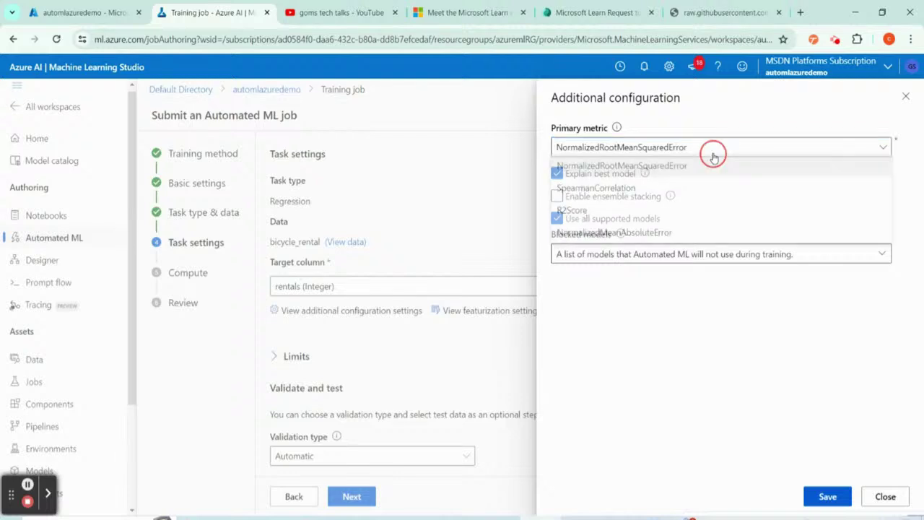
pyautogui.click(662, 193)
pyautogui.click(656, 152)
pyautogui.click(656, 212)
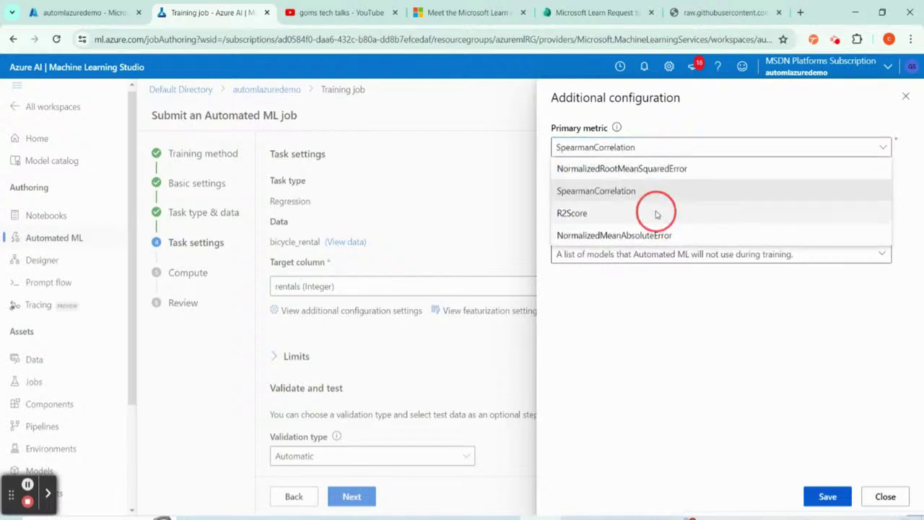
pyautogui.click(660, 150)
pyautogui.click(657, 167)
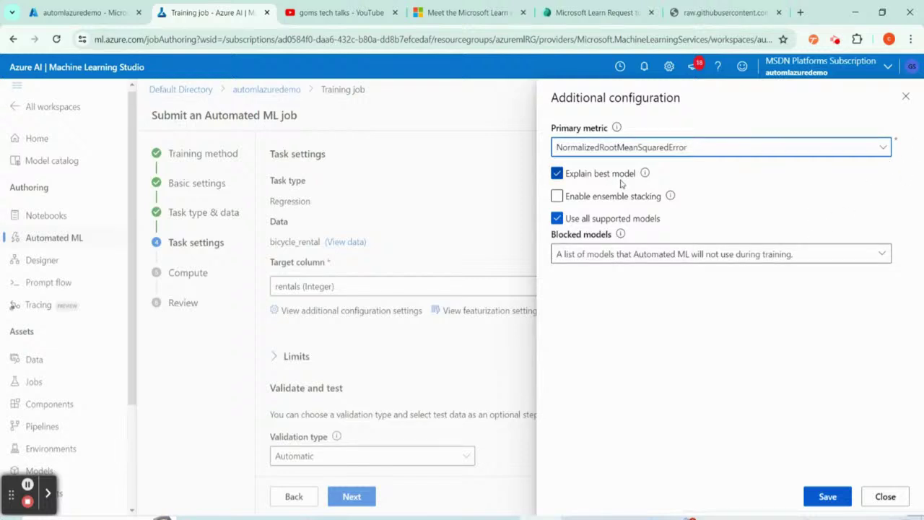
pyautogui.click(558, 173)
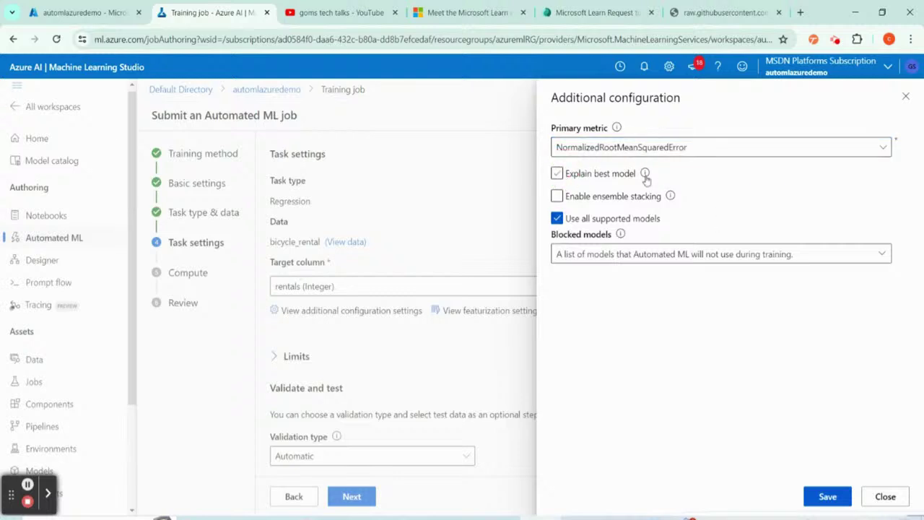
pyautogui.moveTo(645, 176)
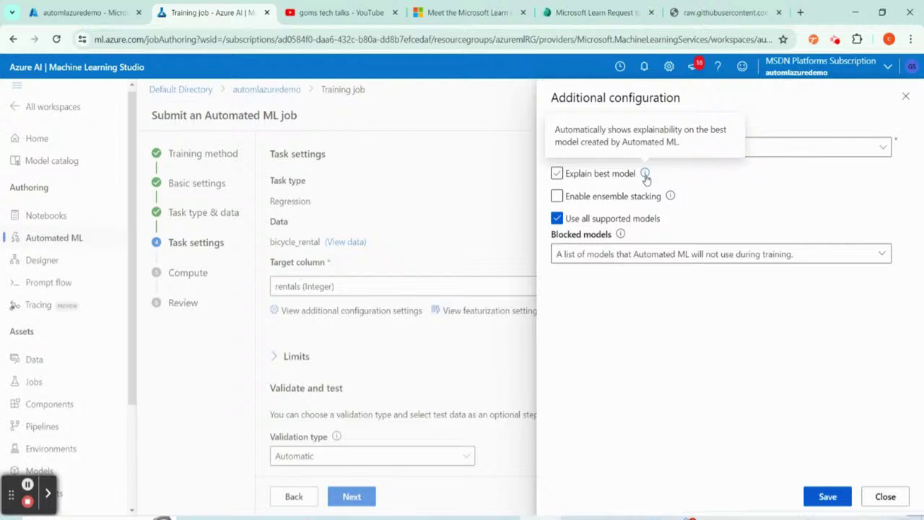
pyautogui.click(558, 174)
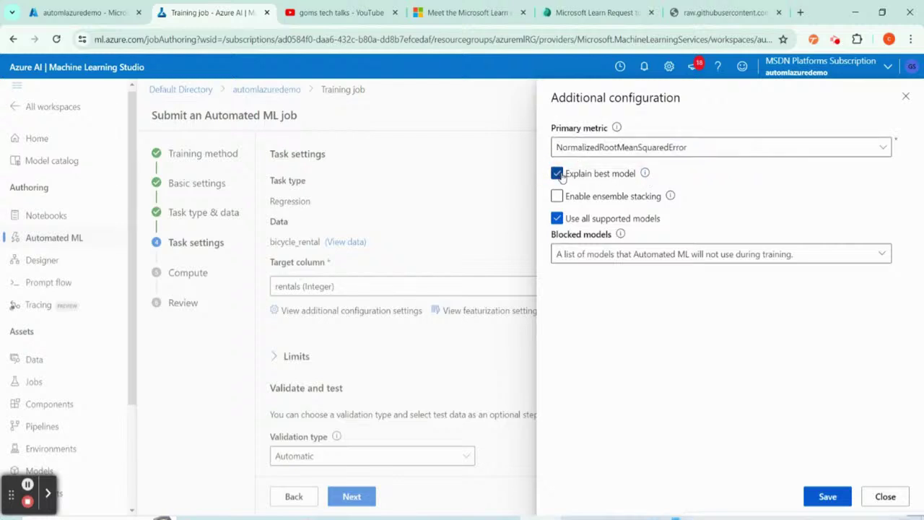
pyautogui.click(561, 176)
pyautogui.click(560, 176)
# - Turn off the use of all supported models, allow only RandomForest and LightGBM, and save the additional configuration
pyautogui.click(557, 218)
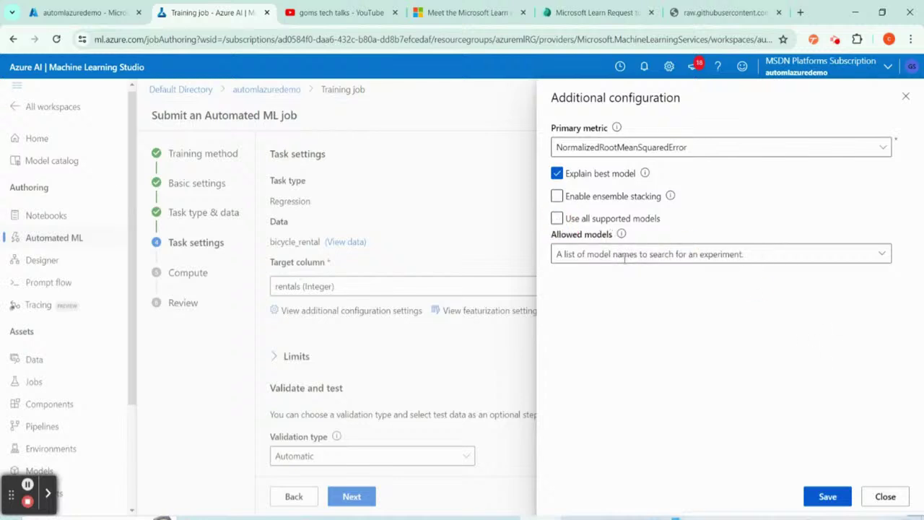
pyautogui.click(624, 257)
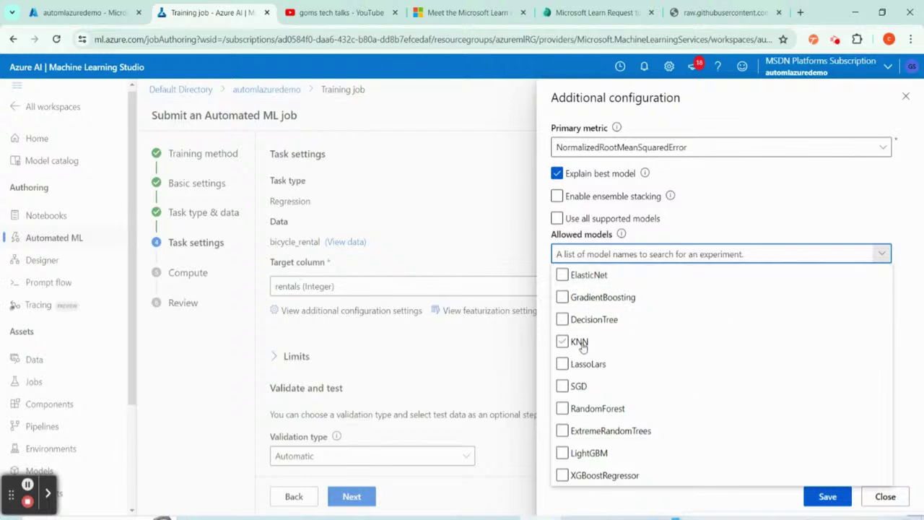
pyautogui.click(600, 366)
pyautogui.click(564, 408)
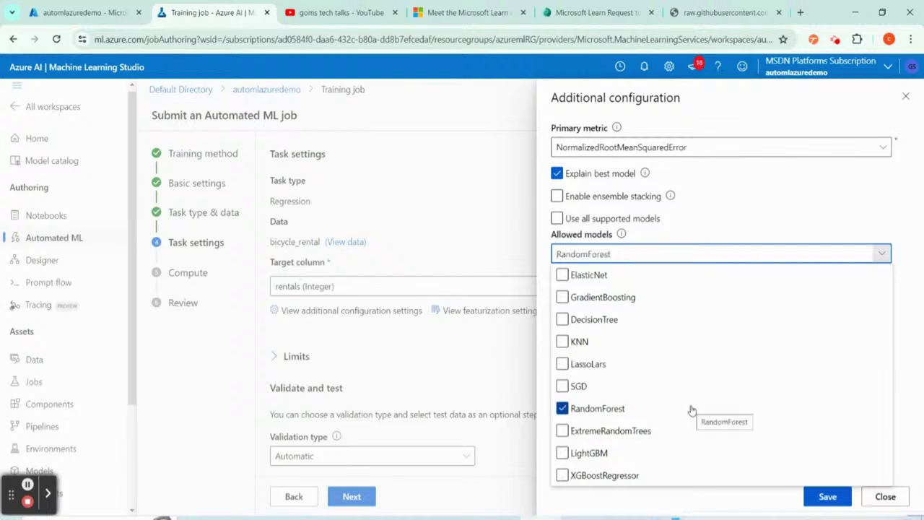
pyautogui.click(563, 454)
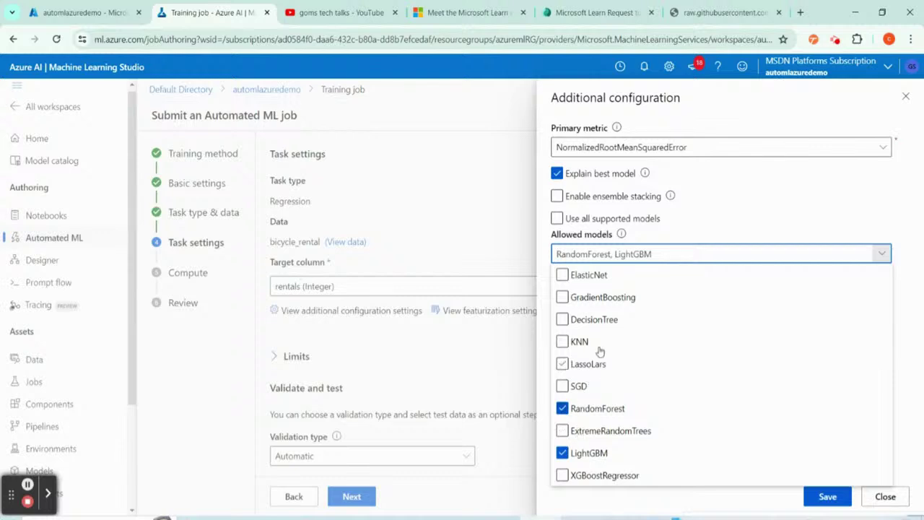
pyautogui.click(767, 212)
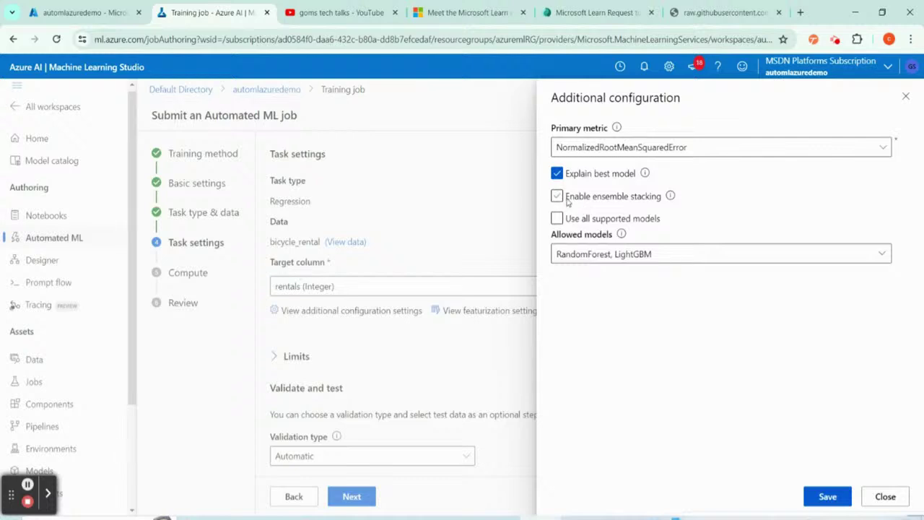
pyautogui.moveTo(672, 197)
pyautogui.click(829, 496)
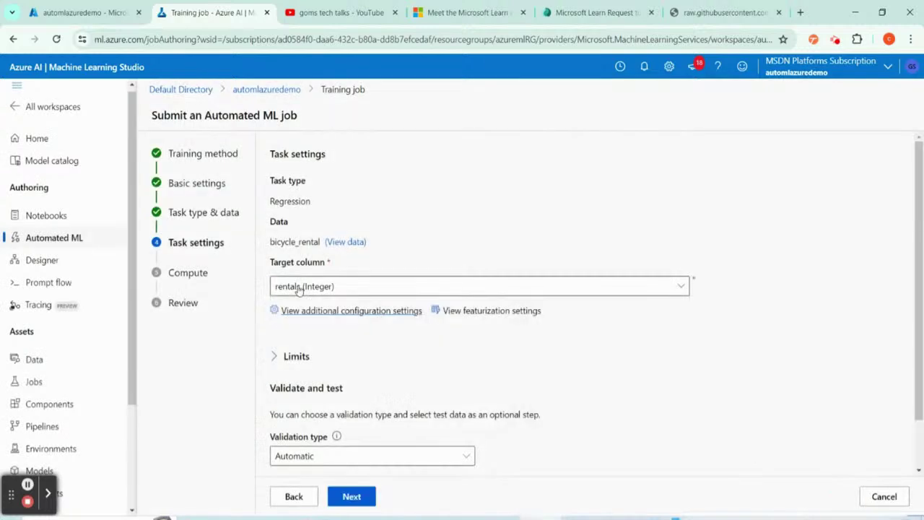
# - Expand the job's limits in the task settings and set the maximum trials to 3
pyautogui.scroll(-1, 639, 257)
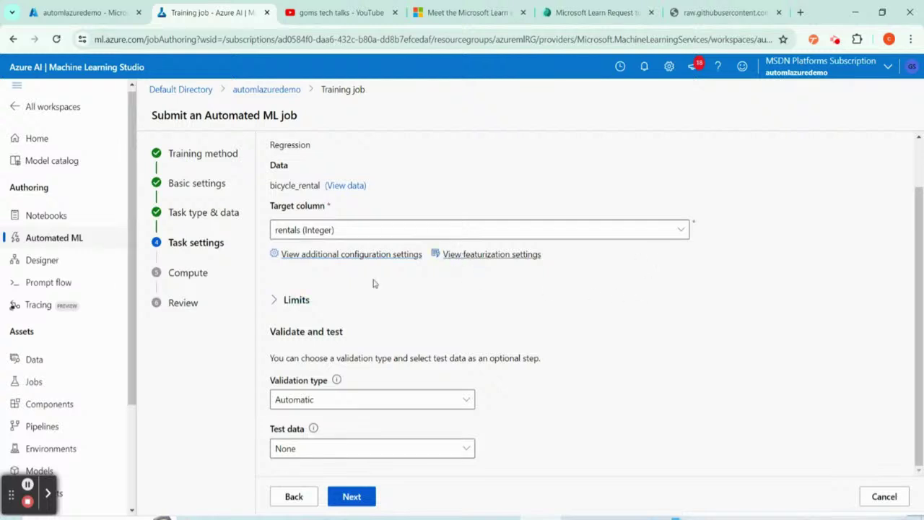
pyautogui.click(275, 300)
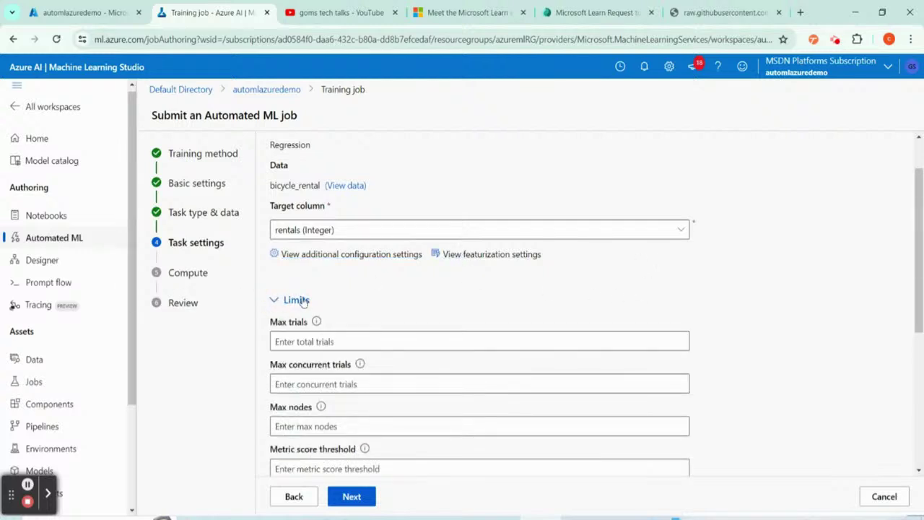
pyautogui.scroll(-2, 511, 341)
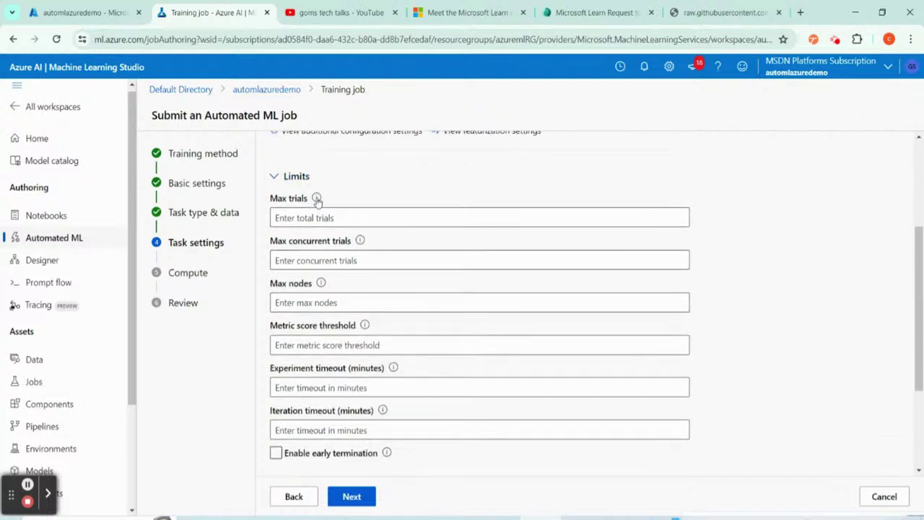
pyautogui.moveTo(317, 200)
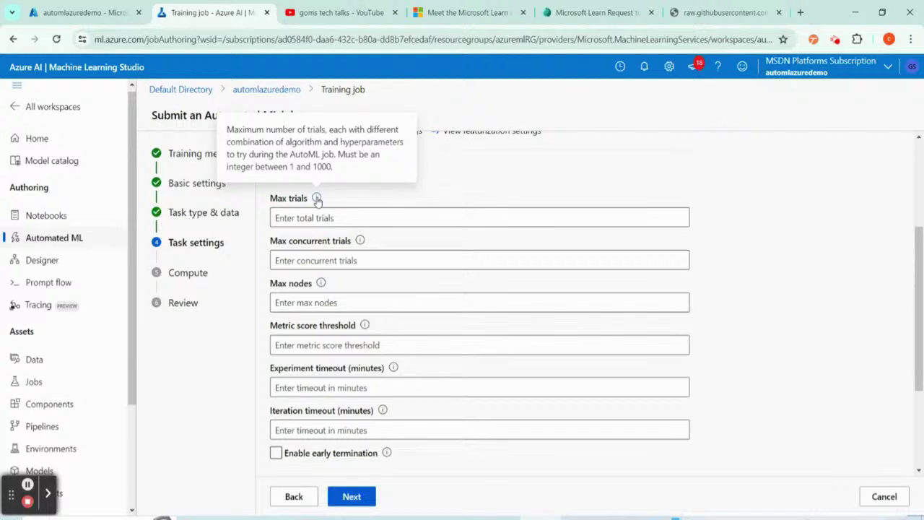
pyautogui.click(318, 217)
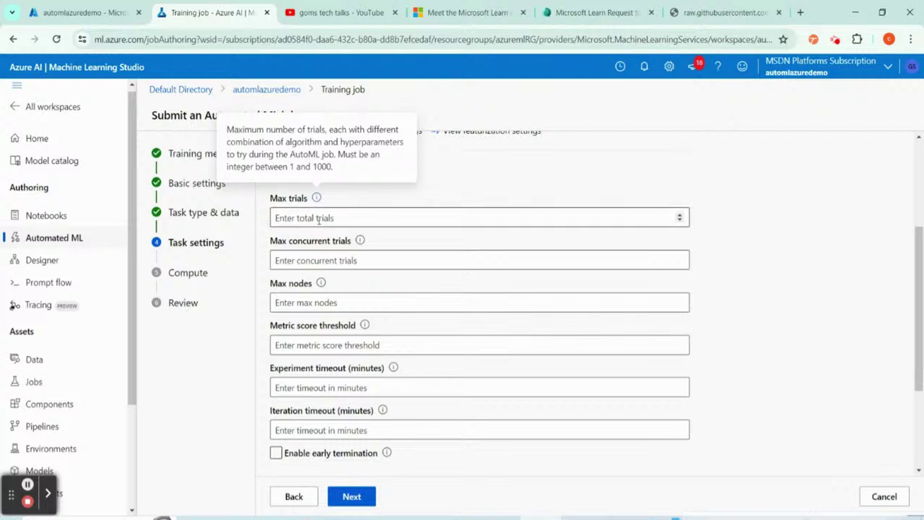
pyautogui.write('3')
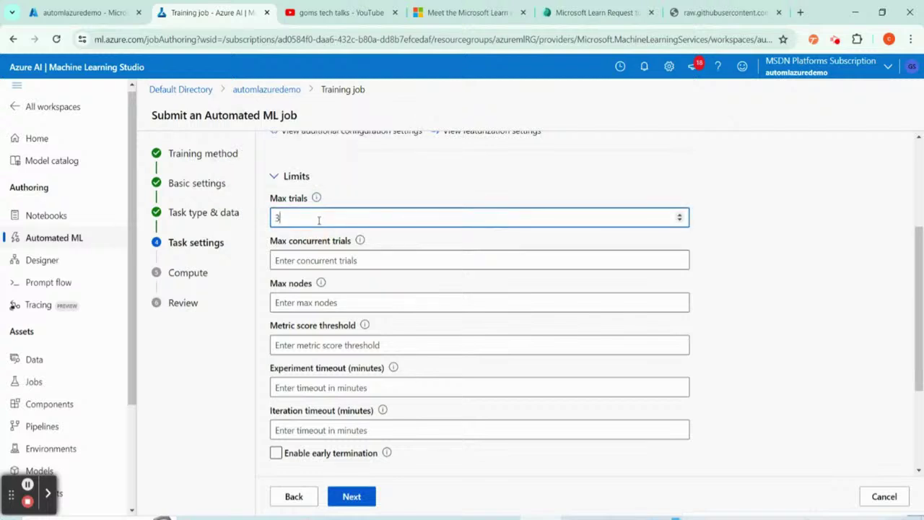
pyautogui.press('BackSpace')
pyautogui.write('2')
pyautogui.press('BackSpace')
pyautogui.write('3')
pyautogui.press('BackSpace')
pyautogui.write('3')
# - Set both the maximum concurrent trials and the maximum nodes to 3
pyautogui.click(351, 260)
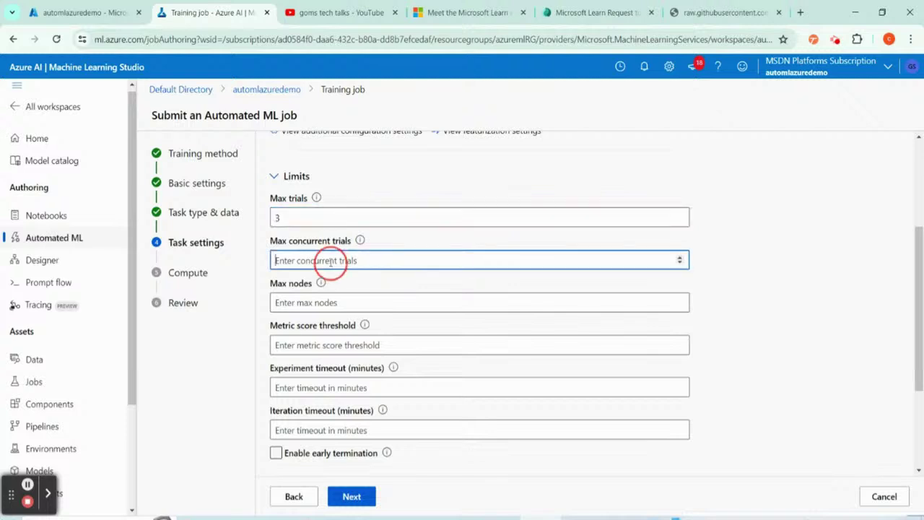
pyautogui.click(362, 241)
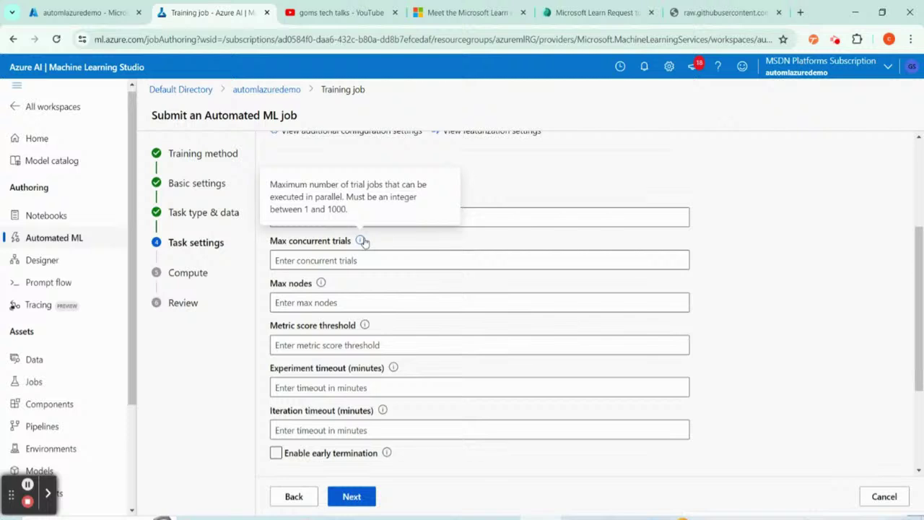
pyautogui.click(309, 266)
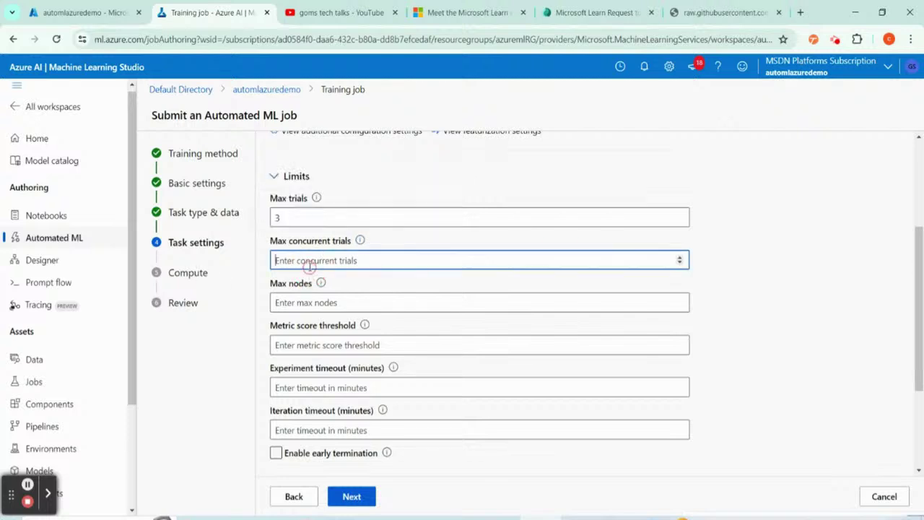
pyautogui.write('3')
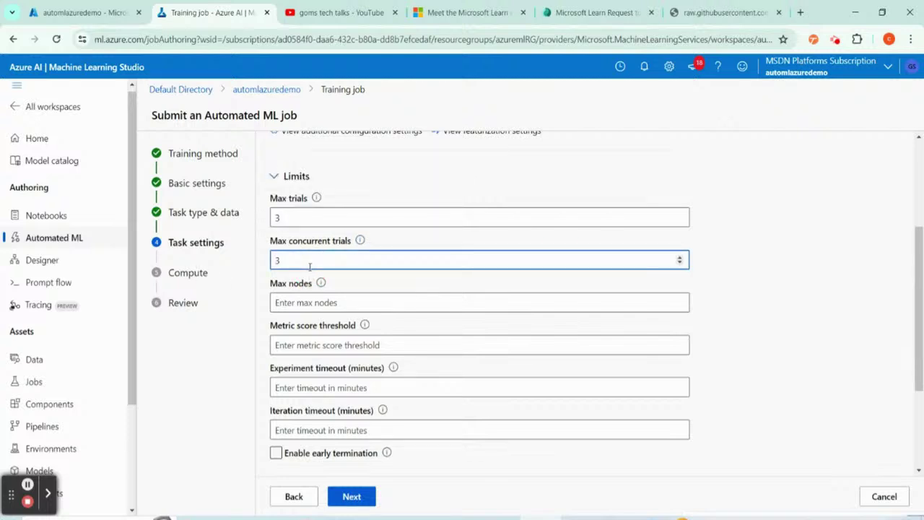
pyautogui.click(308, 303)
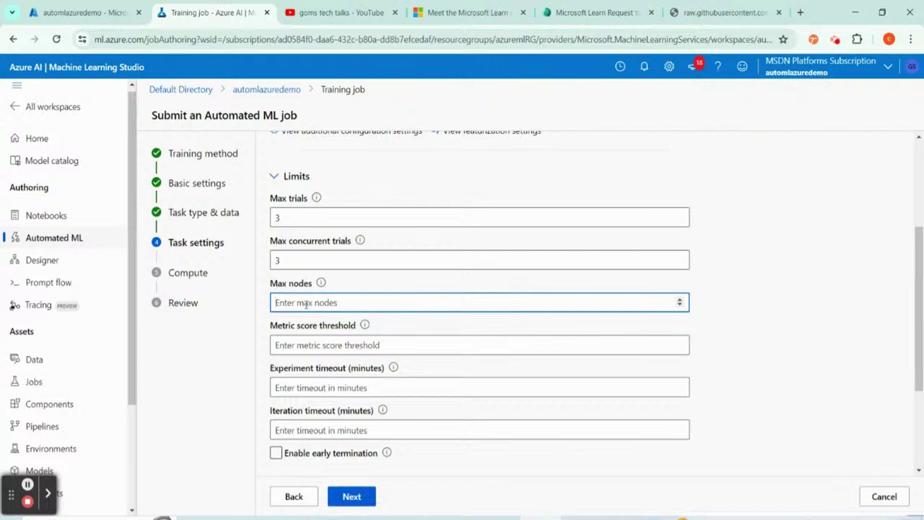
pyautogui.write('3')
pyautogui.click(322, 286)
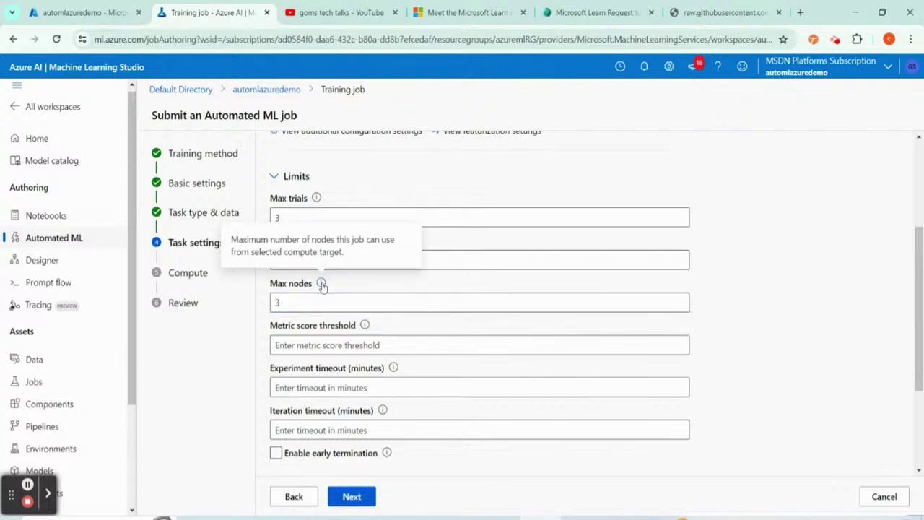
# - Set the metric score threshold to 0.085
pyautogui.click(305, 338)
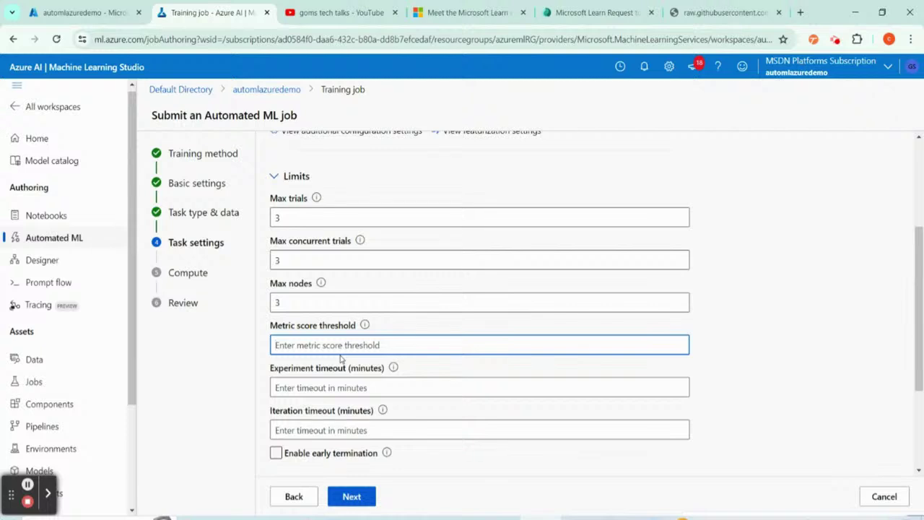
pyautogui.write('0.0')
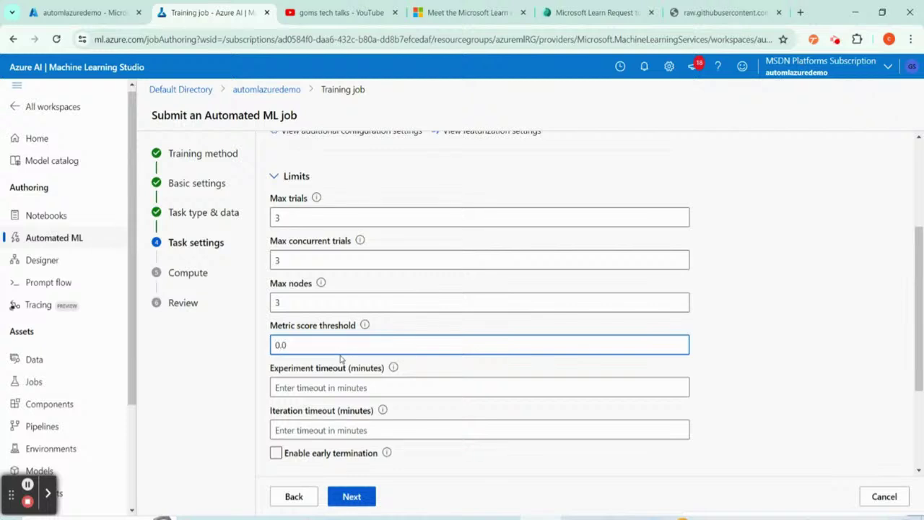
pyautogui.write('85')
pyautogui.press('BackSpace')
pyautogui.press('BackSpace')
pyautogui.write('90')
pyautogui.press('BackSpace')
pyautogui.press('BackSpace')
pyautogui.press('BackSpace')
pyautogui.write('085')
# - Set the experiment timeout and the iteration timeout to 15 minutes each and enable early termination
pyautogui.click(277, 386)
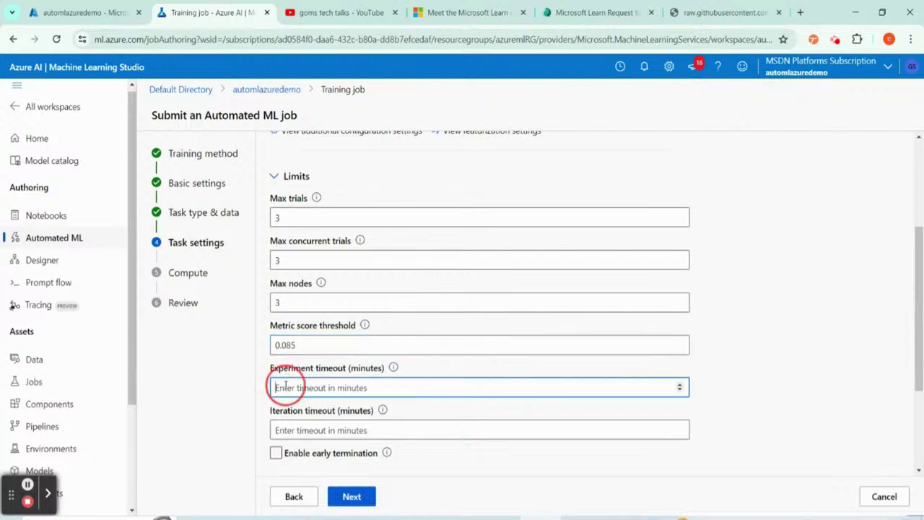
pyautogui.write('15')
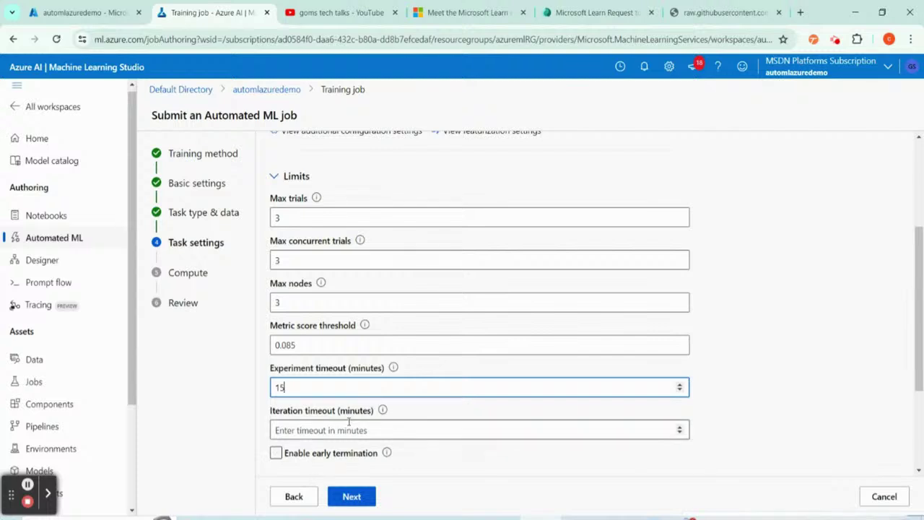
pyautogui.click(328, 432)
pyautogui.write('15')
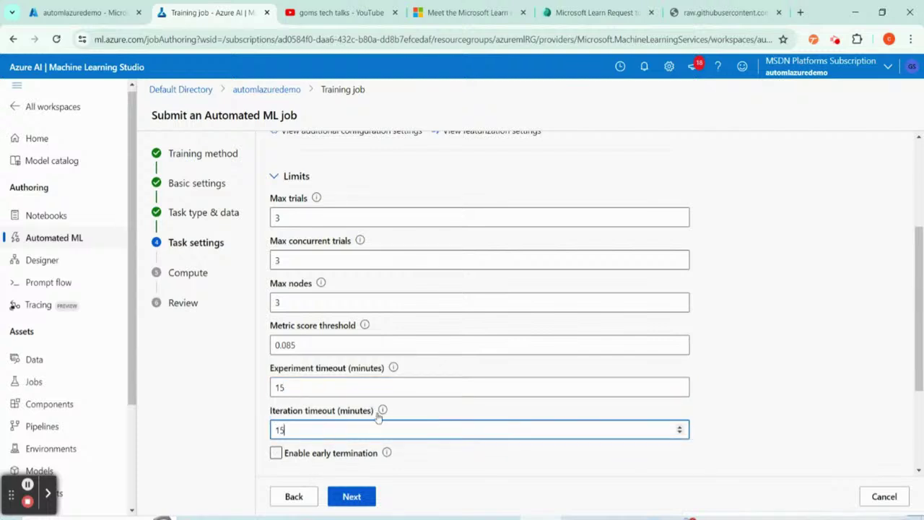
pyautogui.scroll(-2, 382, 412)
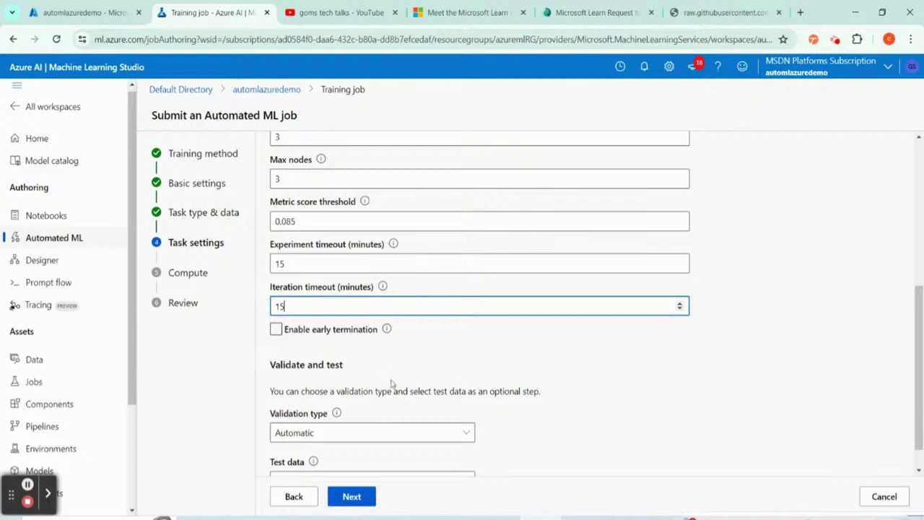
pyautogui.click(275, 330)
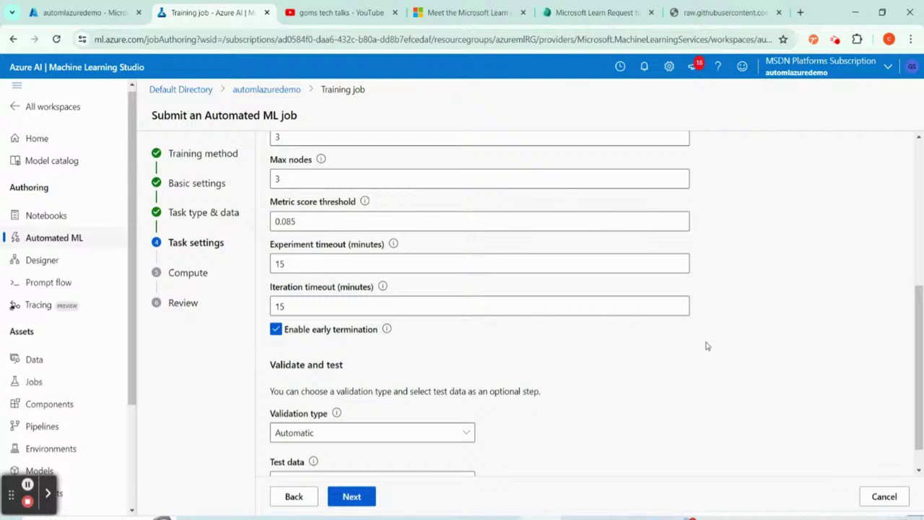
# - Set the validation type to Train-validation split
pyautogui.scroll(-1, 650, 322)
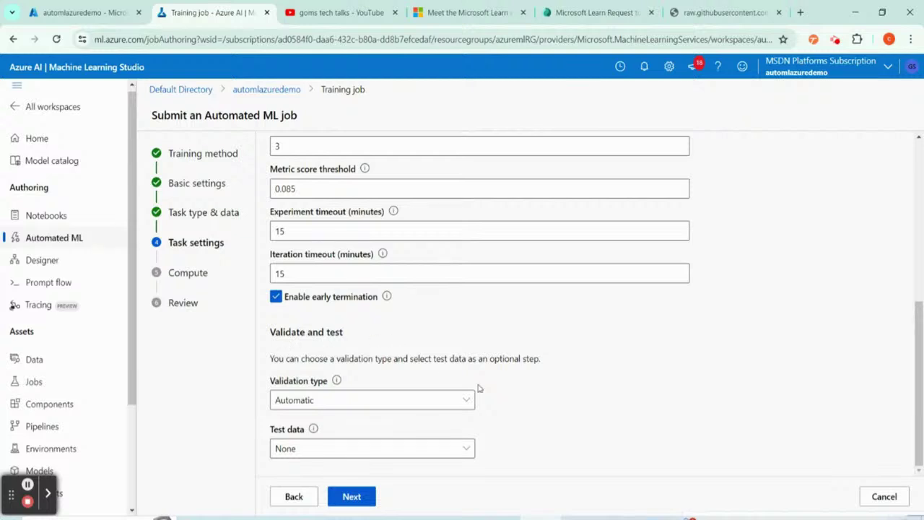
pyautogui.click(429, 402)
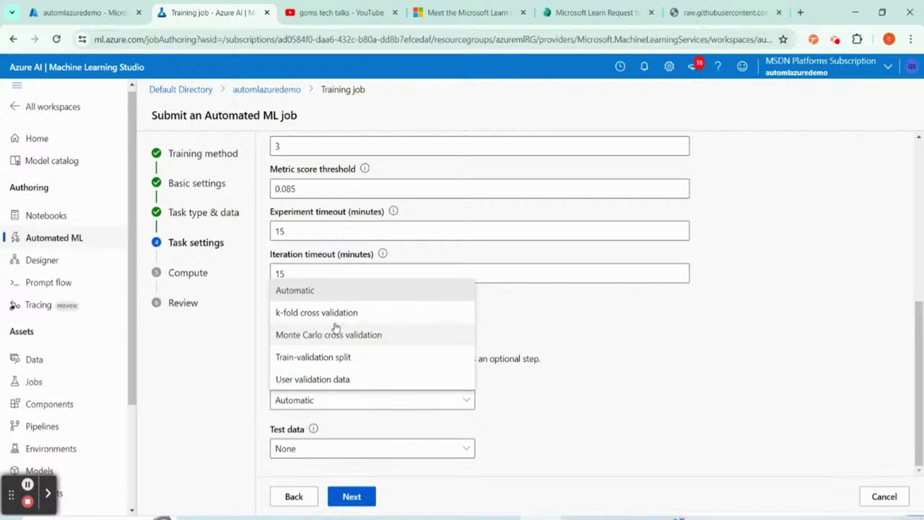
pyautogui.click(335, 356)
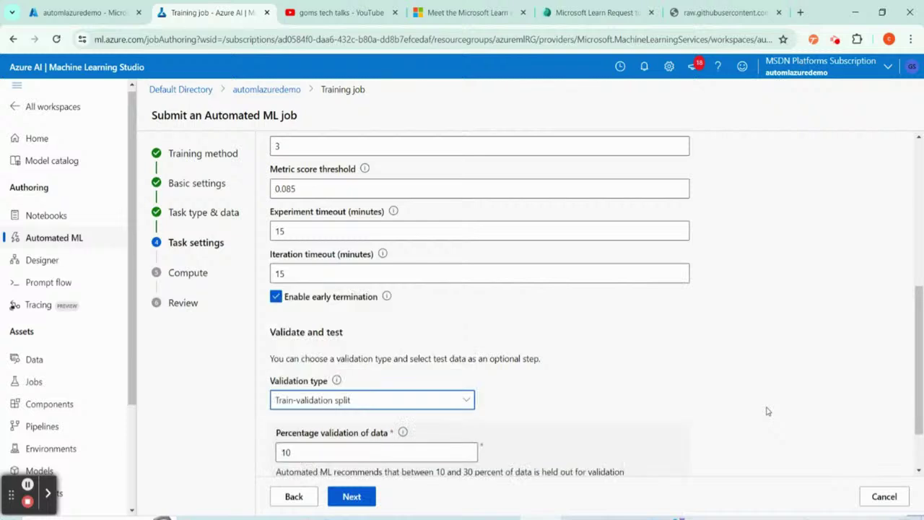
# - Set the percentage validation of data to 8
pyautogui.scroll(-1, 638, 398)
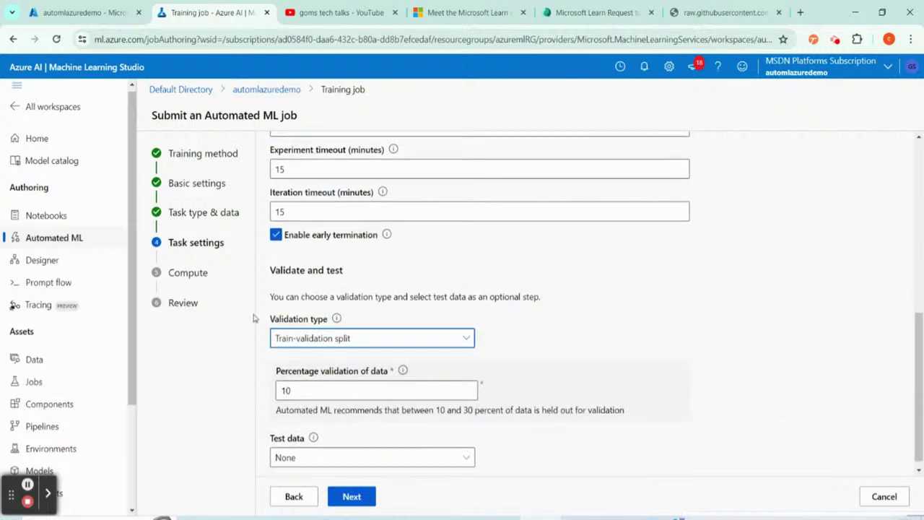
pyautogui.doubleClick(336, 392)
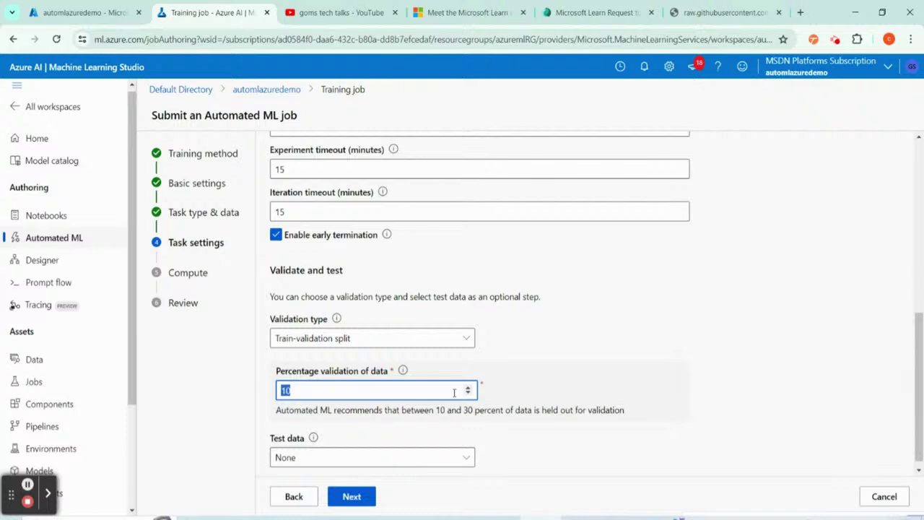
pyautogui.click(428, 390)
pyautogui.scroll(-3, 428, 389)
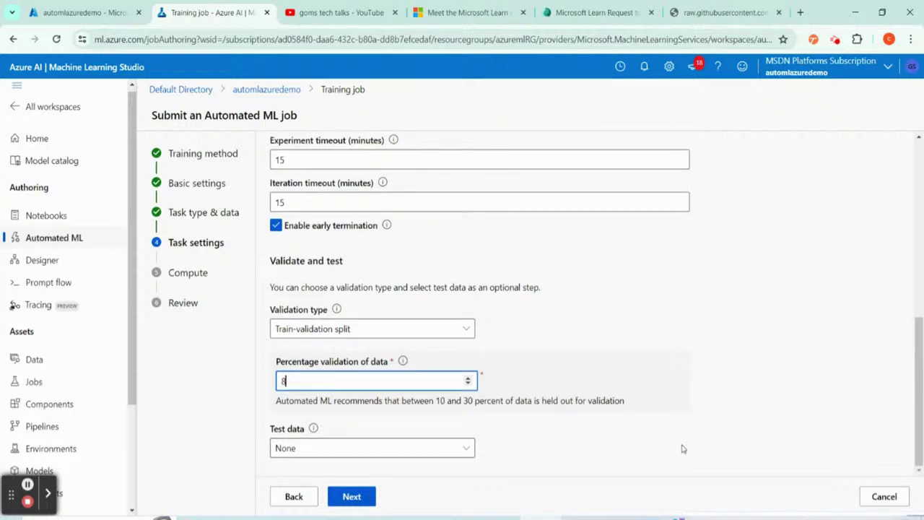
# - Try Train-test split and User test data as the test data option, and set it back to None
pyautogui.click(386, 449)
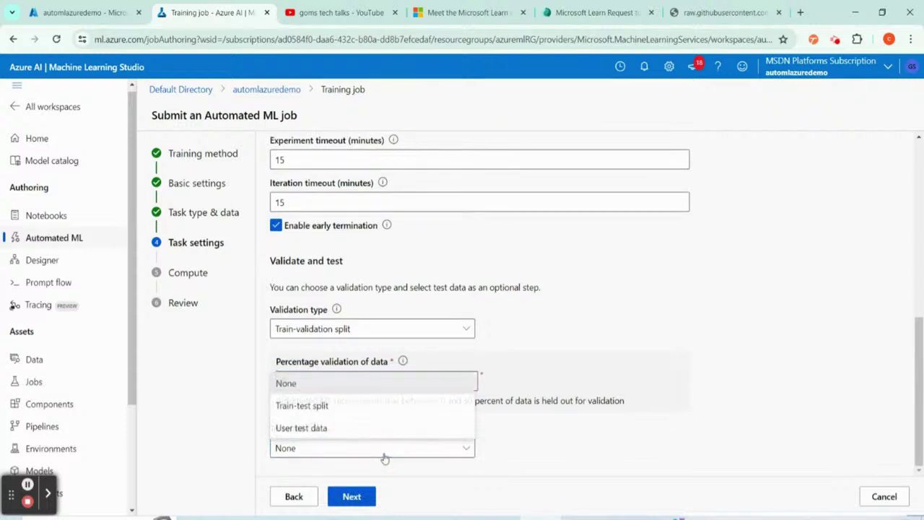
pyautogui.click(371, 413)
pyautogui.scroll(-2, 604, 412)
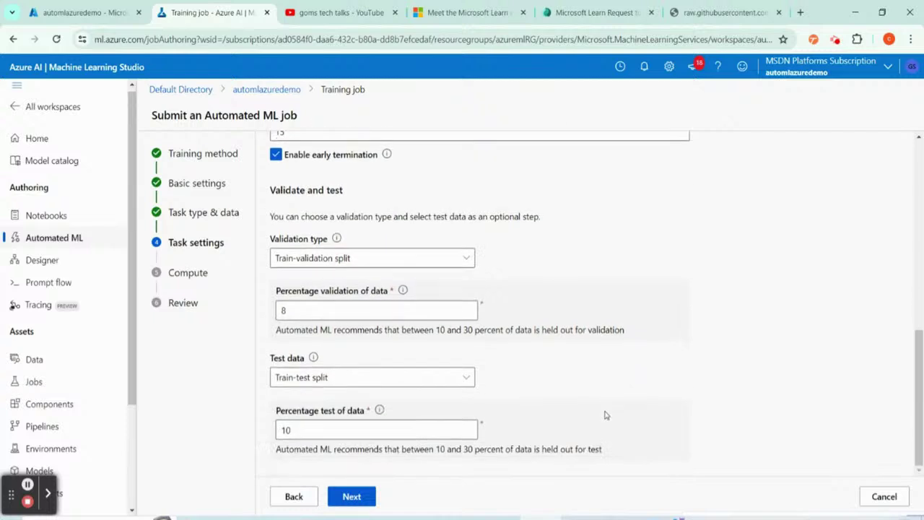
pyautogui.click(336, 379)
pyautogui.click(326, 444)
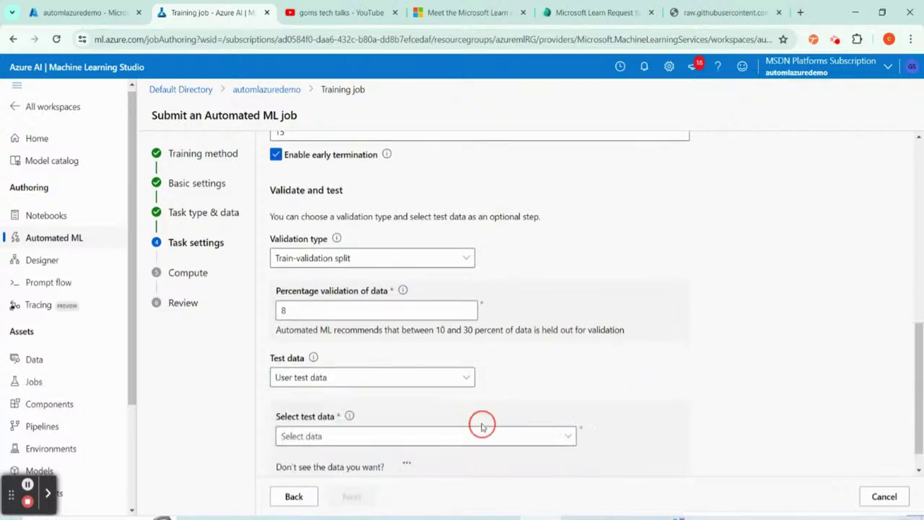
pyautogui.scroll(-1, 510, 399)
pyautogui.click(434, 407)
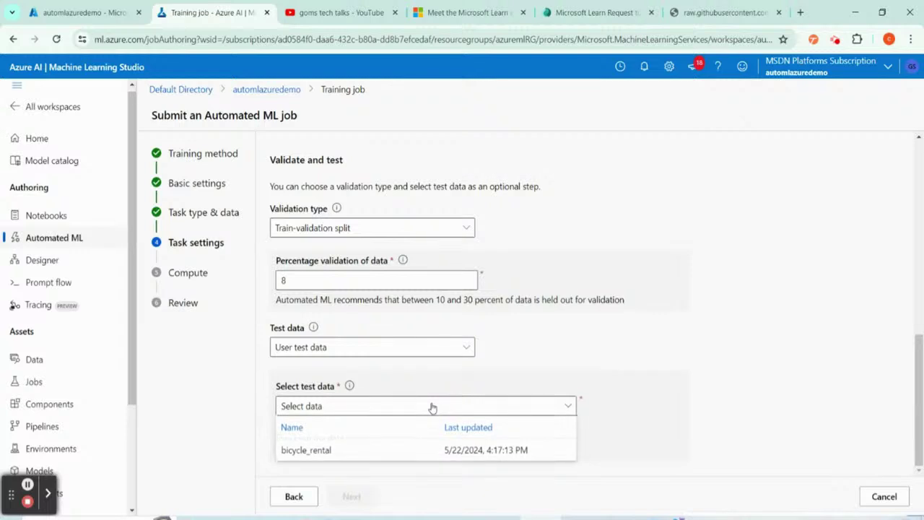
pyautogui.click(686, 325)
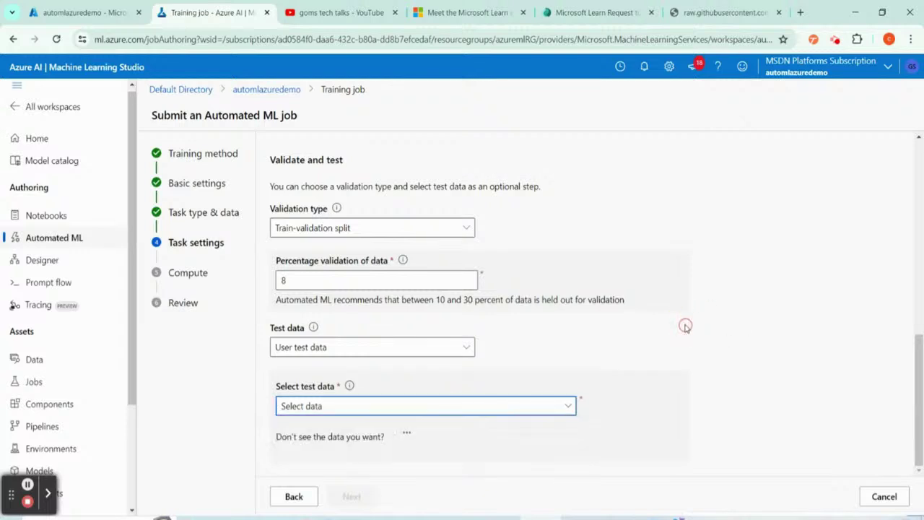
pyautogui.click(468, 349)
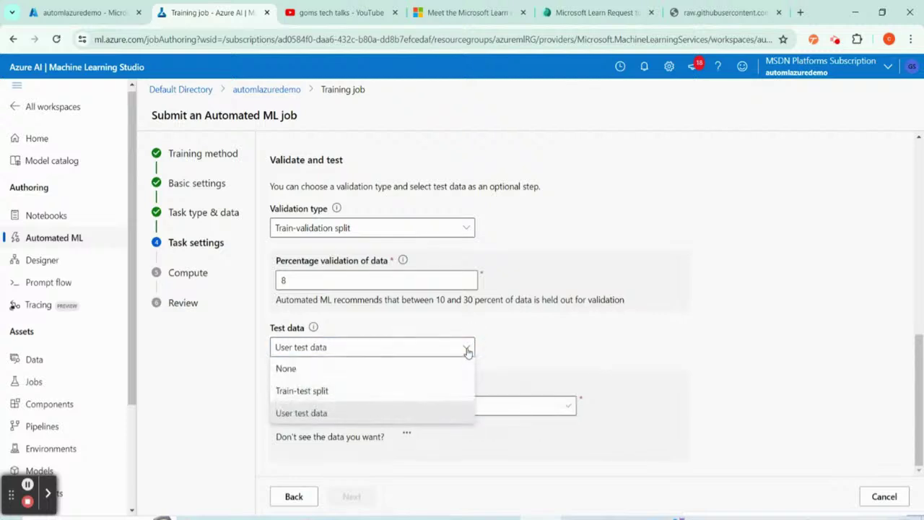
pyautogui.click(438, 368)
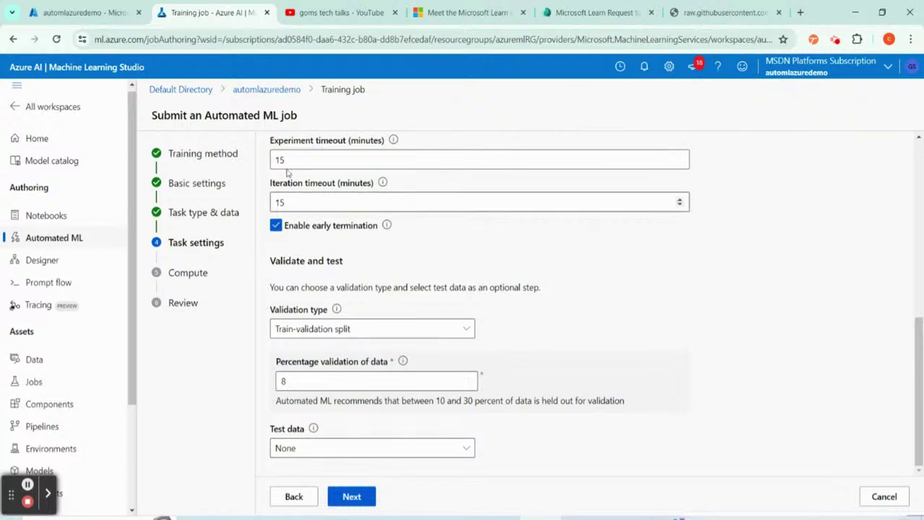
# - Set the percentage validation of data to 10 and continue to the compute settings
pyautogui.click(351, 380)
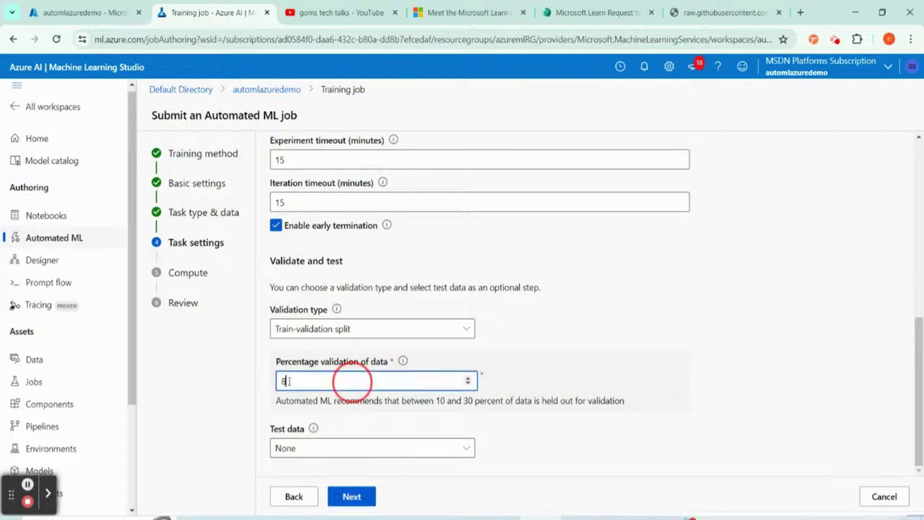
pyautogui.hotkey('ctrl', 'a')
pyautogui.write('10')
pyautogui.click(629, 346)
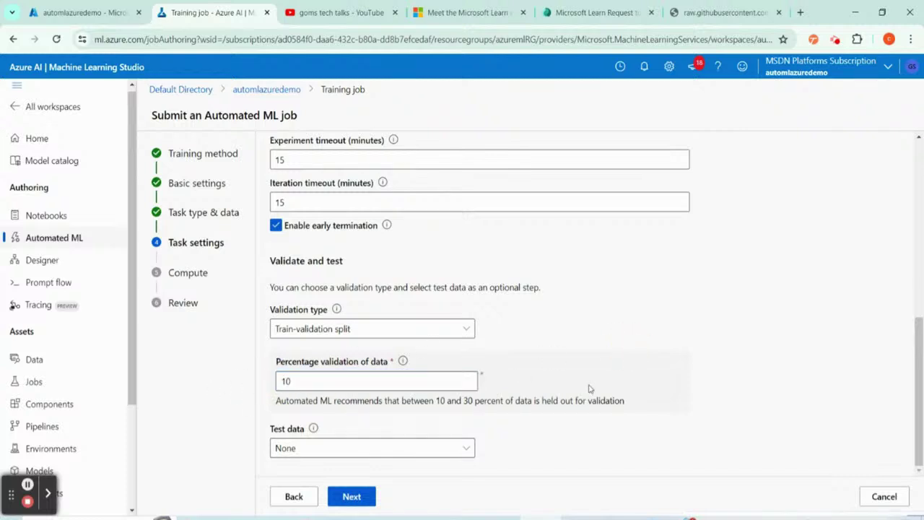
pyautogui.click(348, 498)
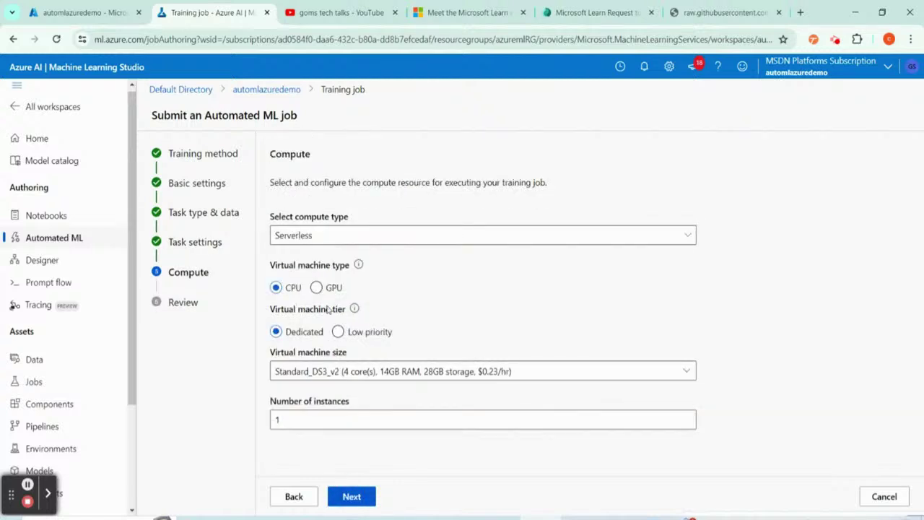
# - Examine the available compute types, the virtual machine type, tier and size choices, and the number of instances
pyautogui.click(355, 234)
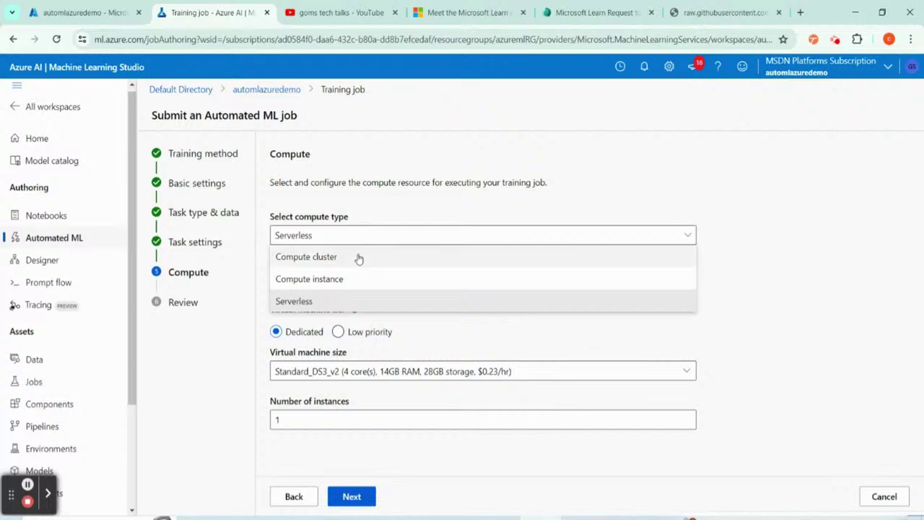
pyautogui.click(363, 296)
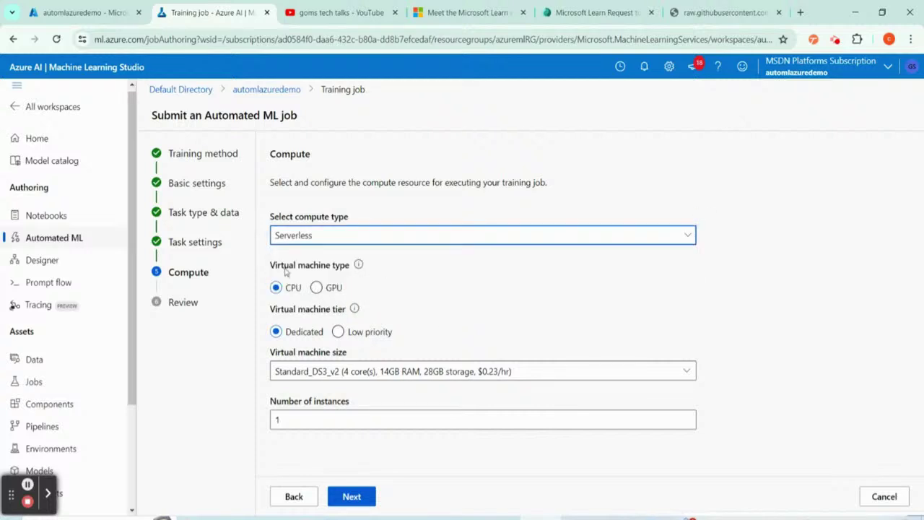
pyautogui.moveTo(269, 265); pyautogui.dragTo(351, 265)
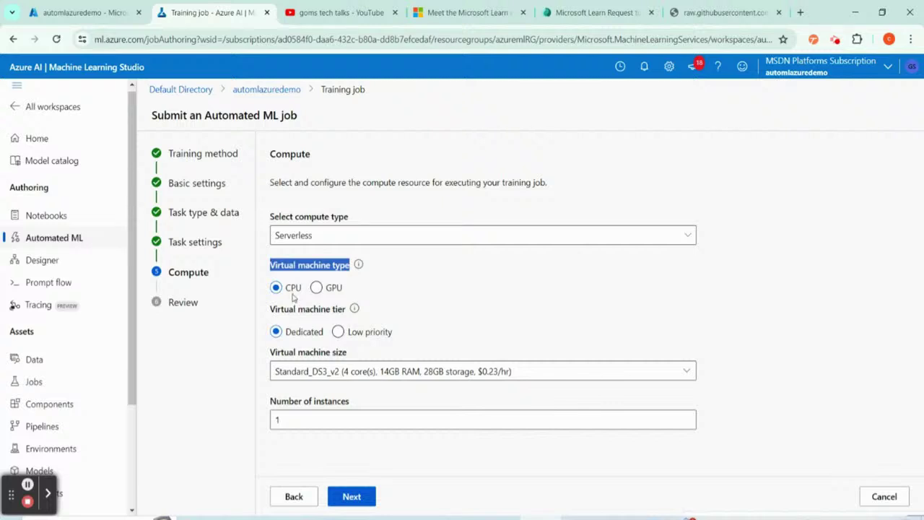
pyautogui.moveTo(268, 309); pyautogui.dragTo(337, 310)
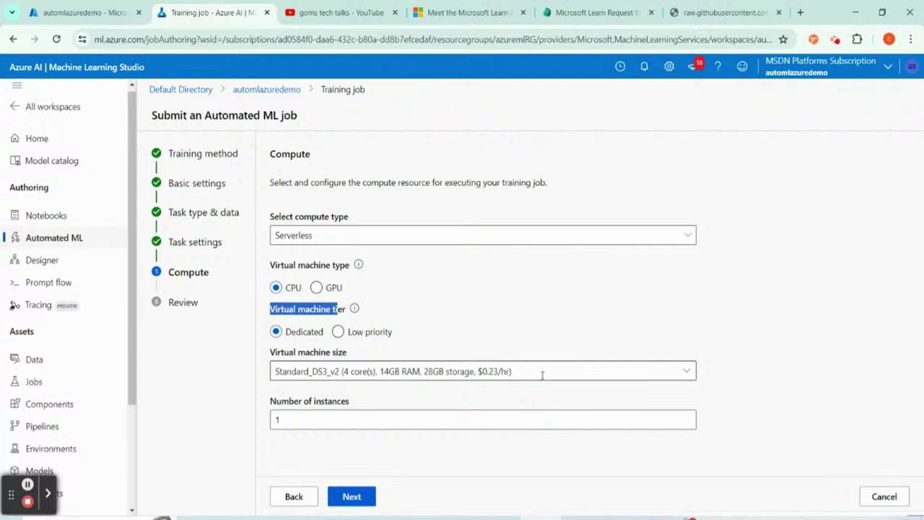
pyautogui.click(685, 372)
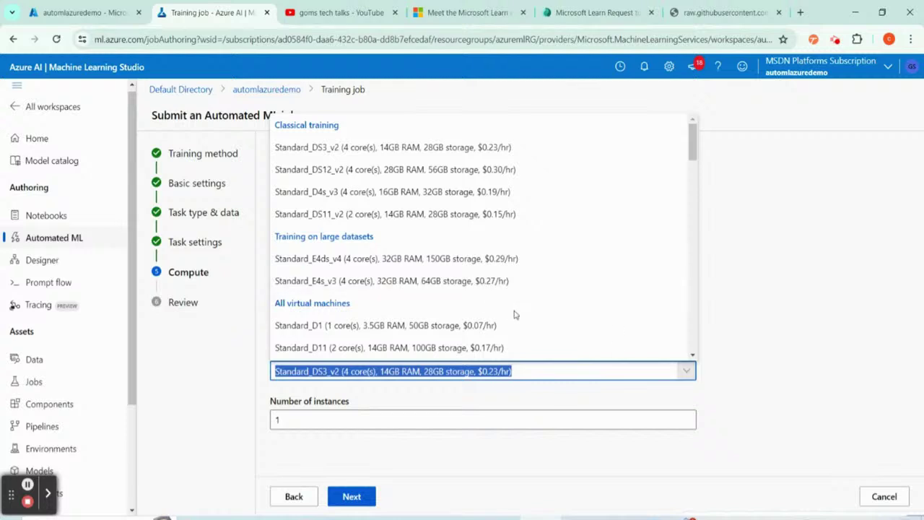
pyautogui.scroll(-3, 516, 315)
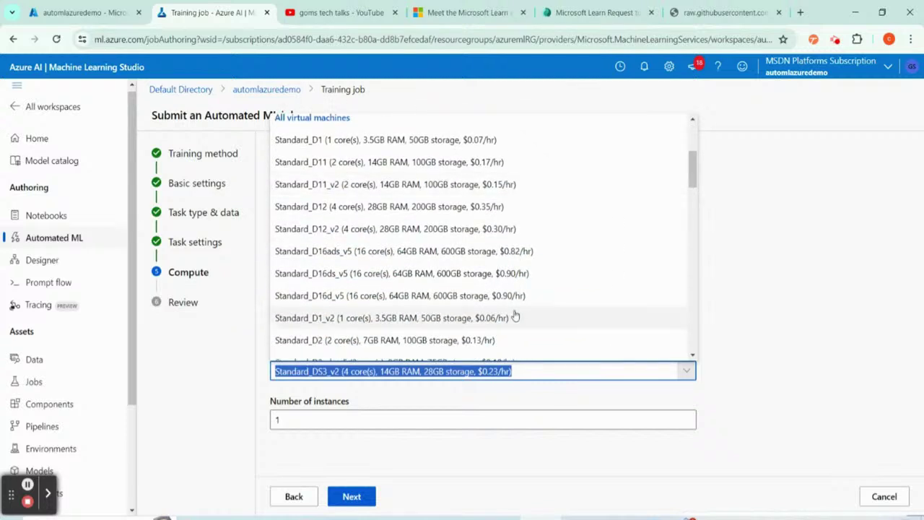
pyautogui.scroll(1, 516, 315)
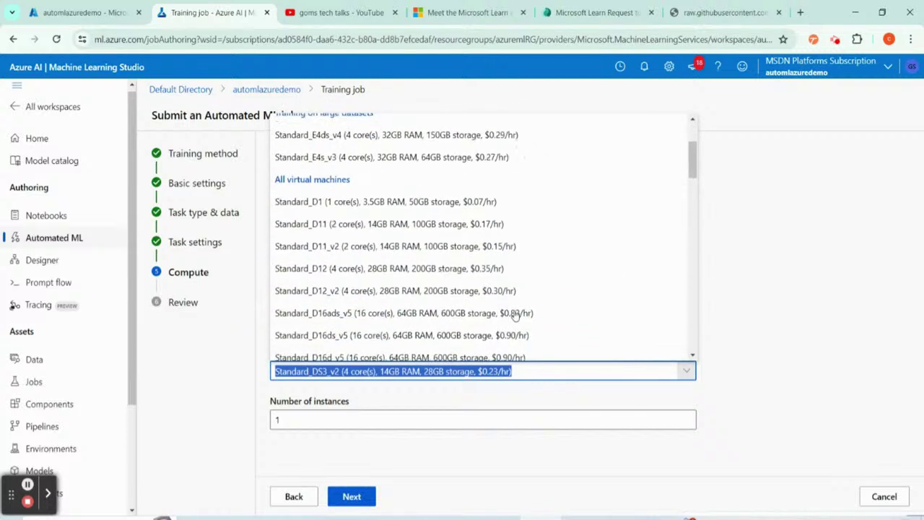
pyautogui.click(852, 316)
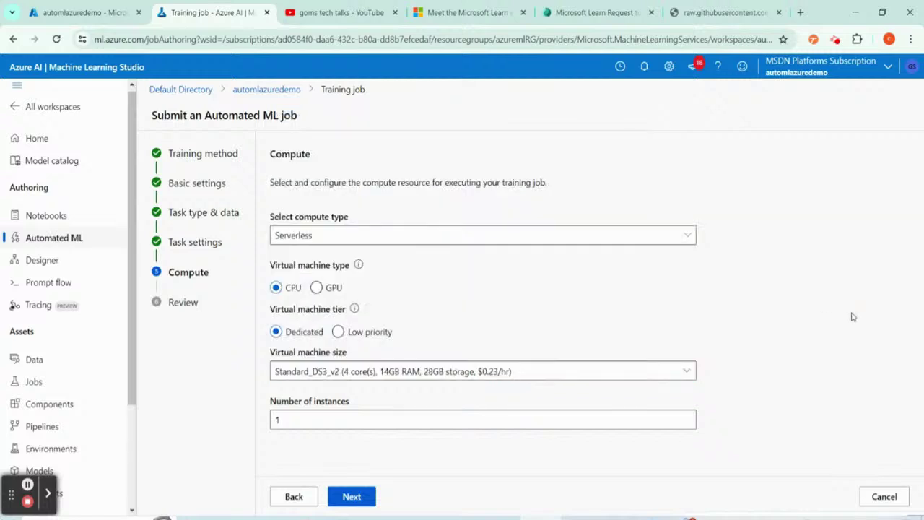
pyautogui.click(481, 423)
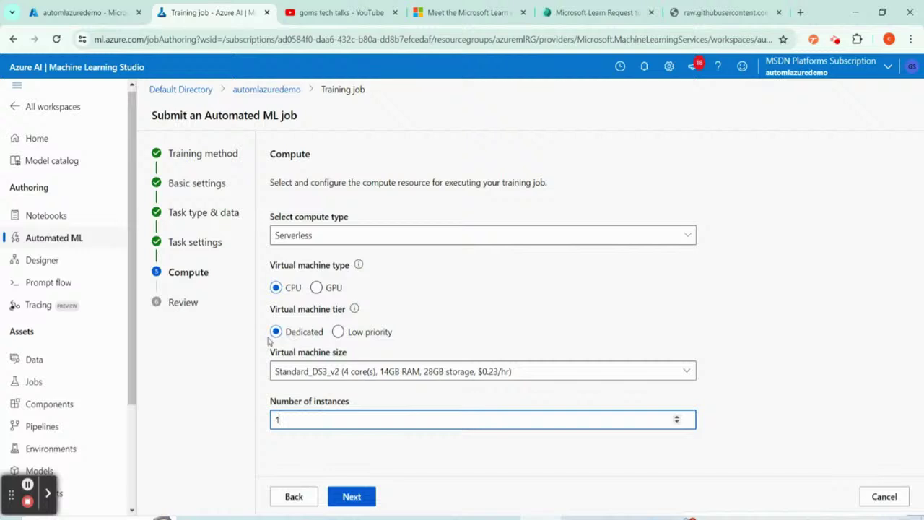
pyautogui.moveTo(273, 353); pyautogui.dragTo(368, 353)
pyautogui.click(555, 323)
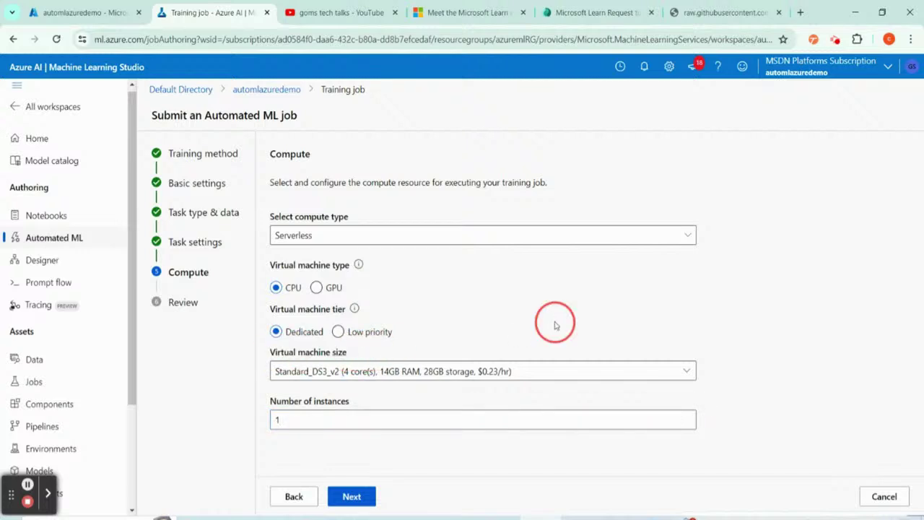
# - Accept the compute settings, submit the reviewed training job and dismiss the recommendation survey
pyautogui.click(351, 496)
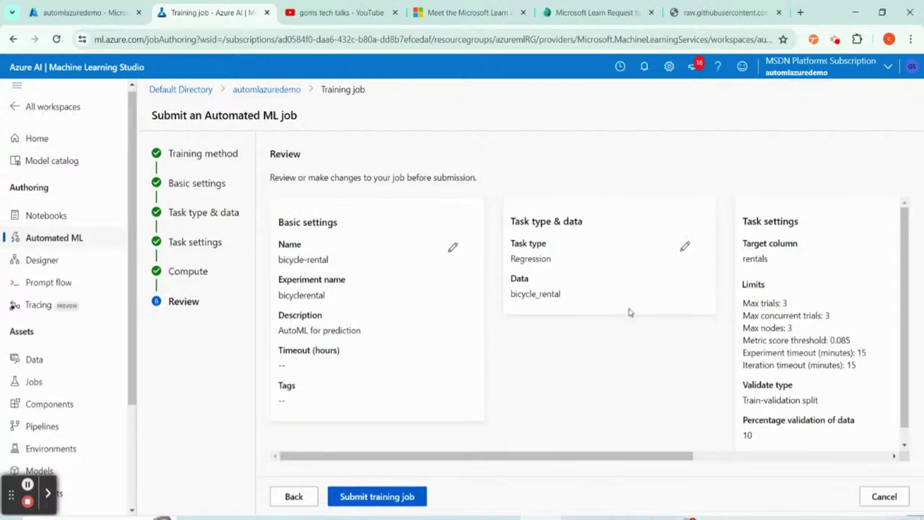
pyautogui.scroll(-1, 627, 310)
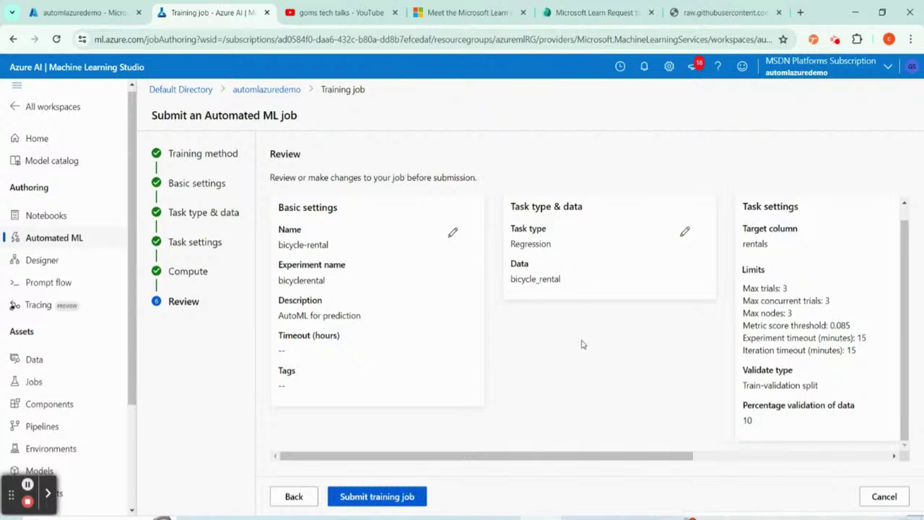
pyautogui.click(402, 503)
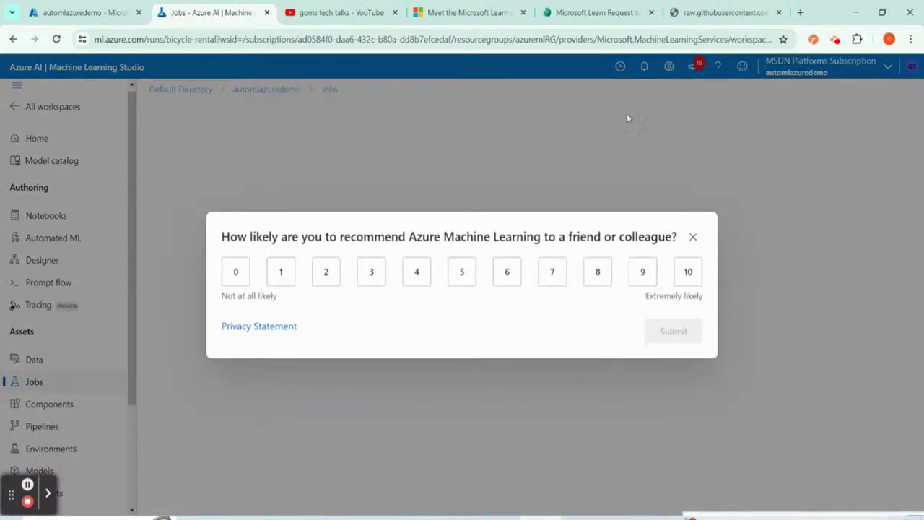
pyautogui.click(695, 244)
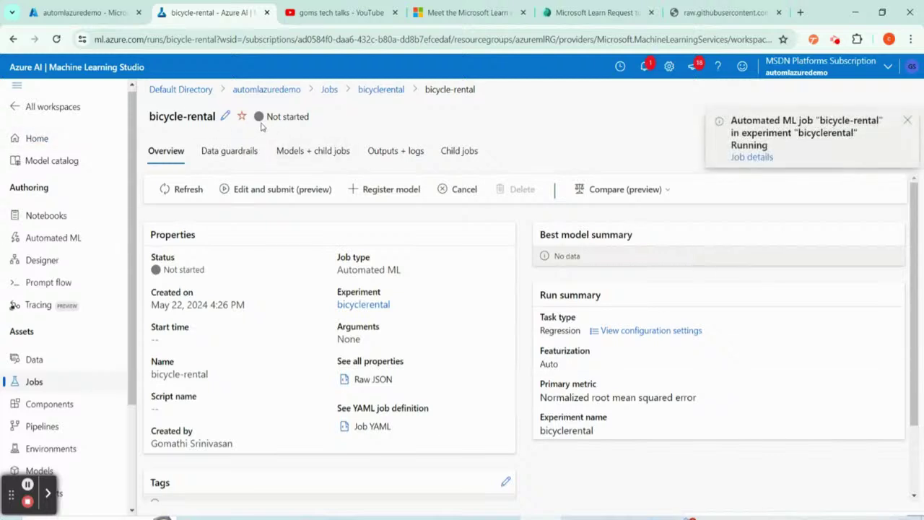
# - Open the details of the bicycle-rental job from its notification
pyautogui.click(752, 158)
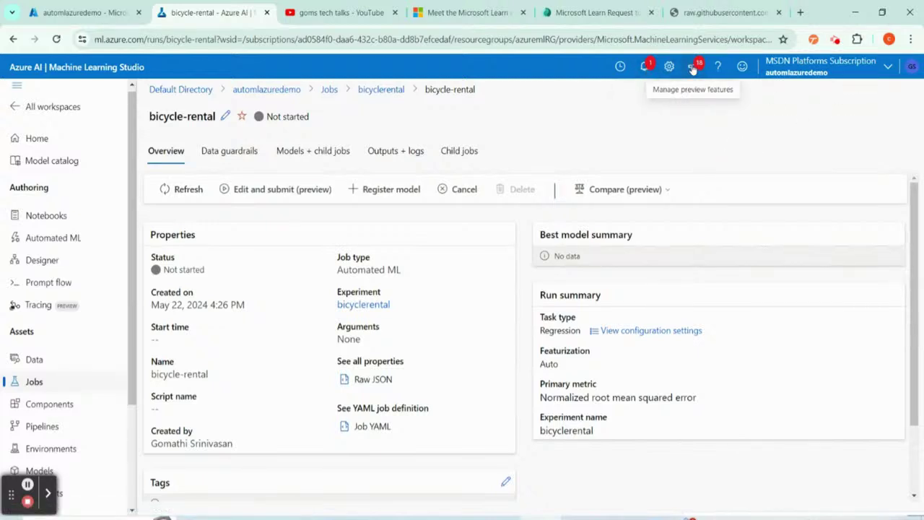
pyautogui.click(694, 67)
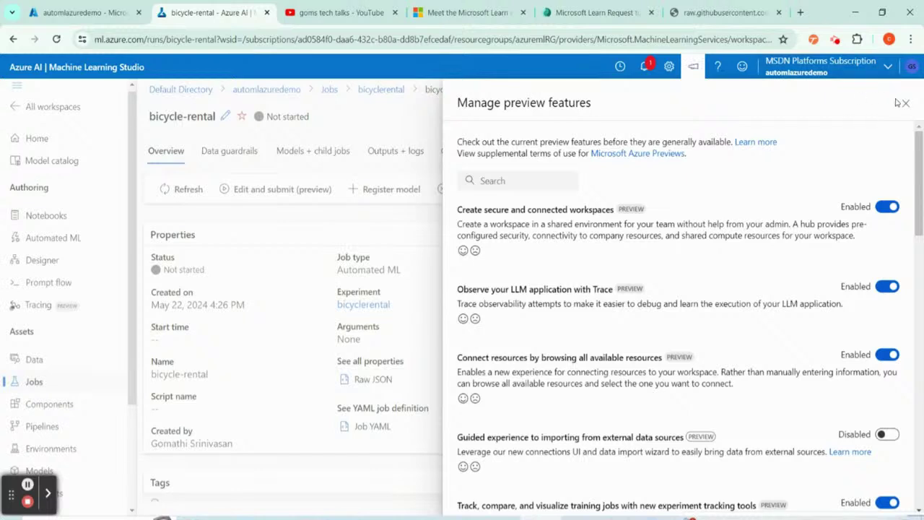
pyautogui.click(904, 103)
pyautogui.click(644, 66)
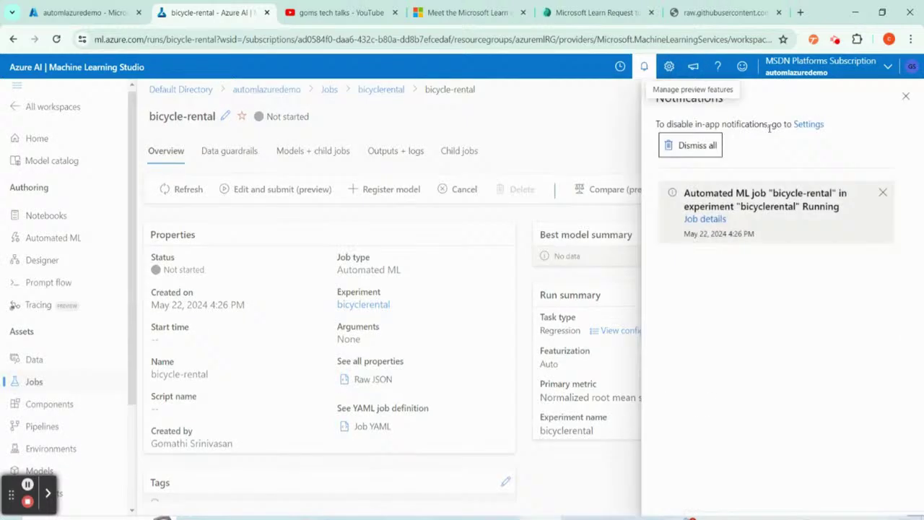
pyautogui.click(719, 221)
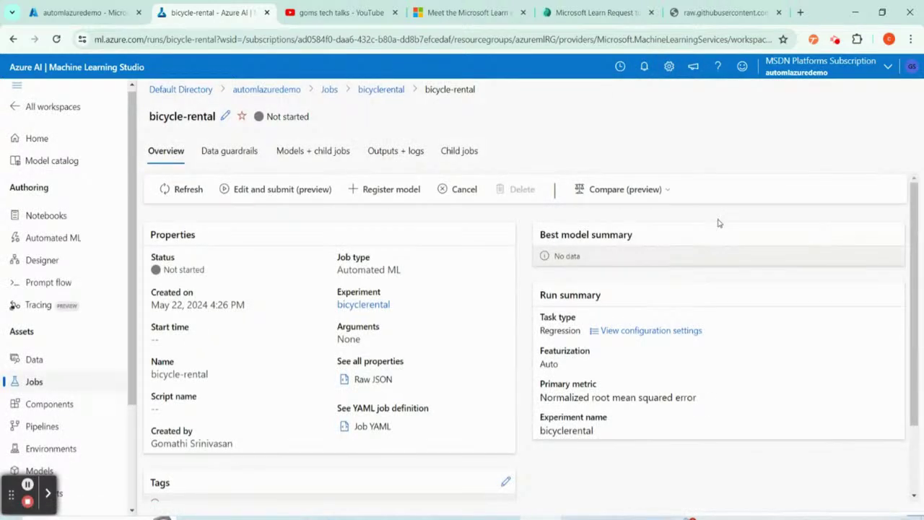
# - Examine the bicycle-rental job's overview, including its run status, properties, input data and run summary
pyautogui.scroll(-3, 448, 369)
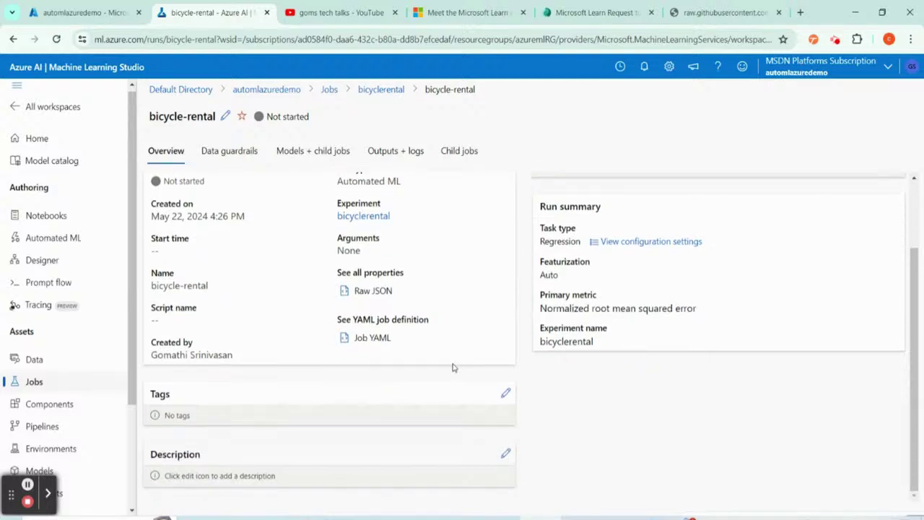
pyautogui.scroll(3, 454, 368)
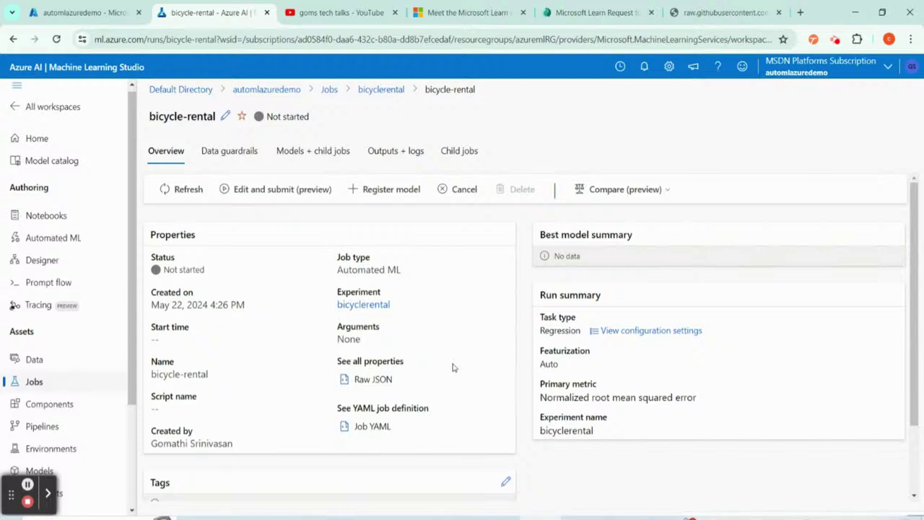
pyautogui.scroll(-3, 453, 368)
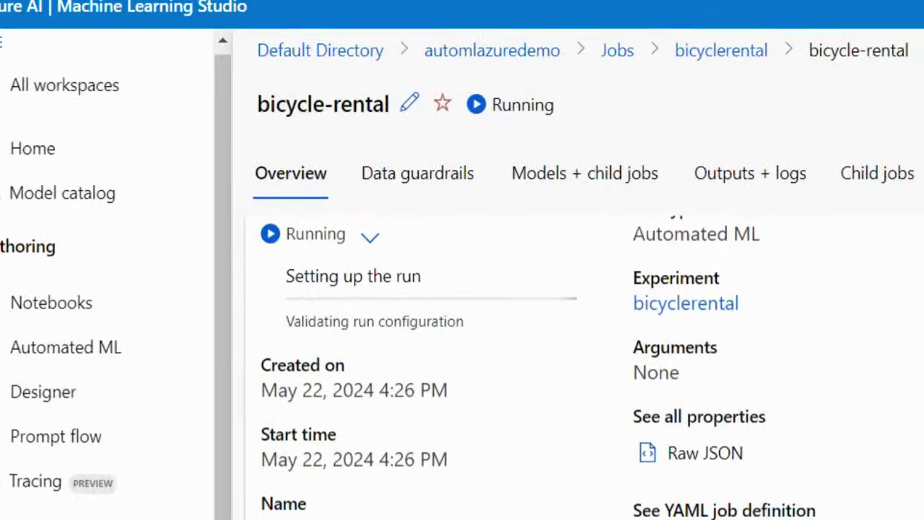
pyautogui.moveTo(406, 209)
pyautogui.mouseDown()
pyautogui.moveTo(192, 243)
pyautogui.moveTo(686, 322)
pyautogui.moveTo(219, 194)
pyautogui.mouseUp()
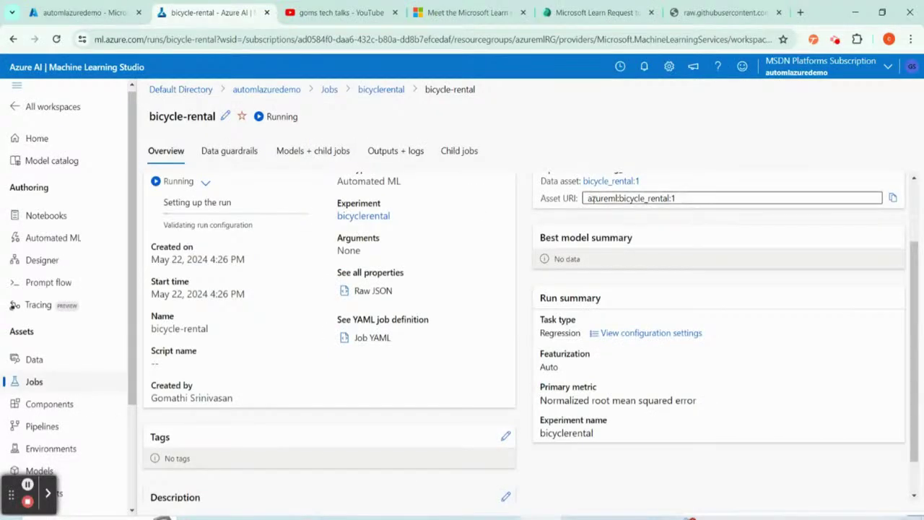
pyautogui.scroll(3, 347, 202)
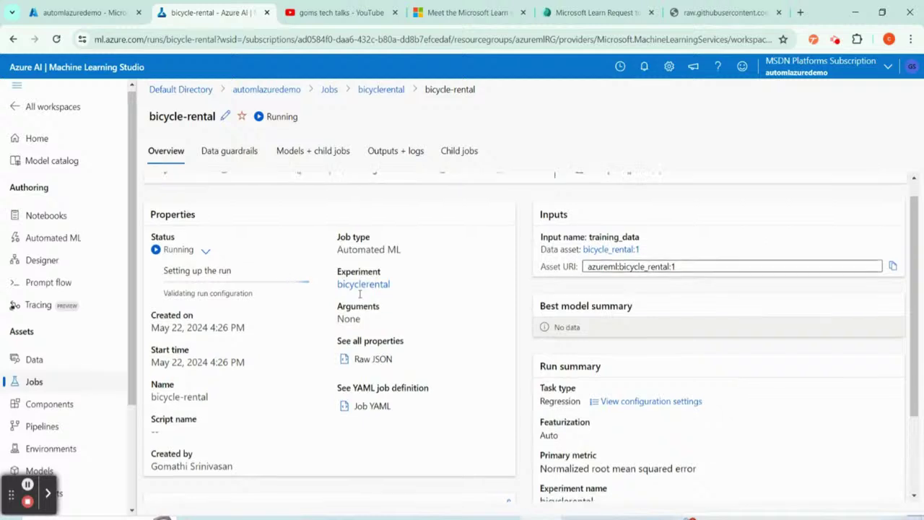
pyautogui.click(27, 484)
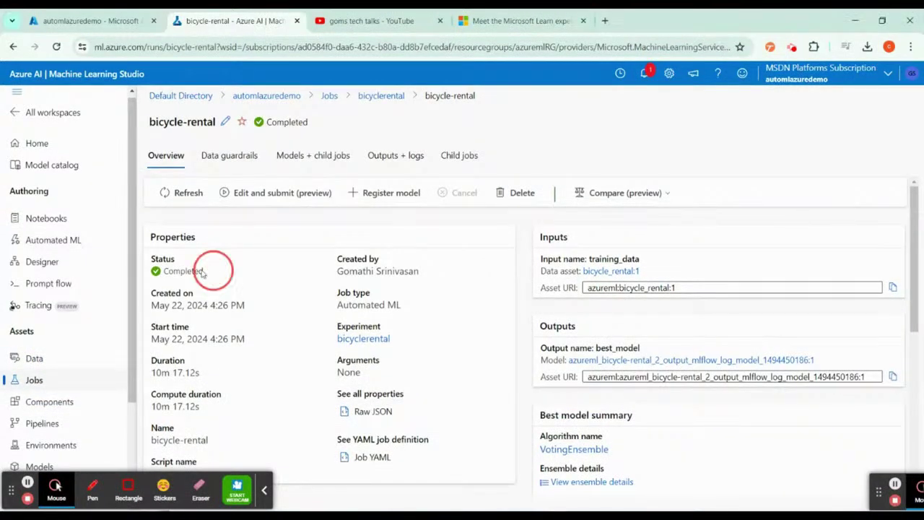
# - Examine the bicycle-rental job's status, its training_data input asset and its best_model output
pyautogui.moveTo(214, 267); pyautogui.dragTo(159, 273)
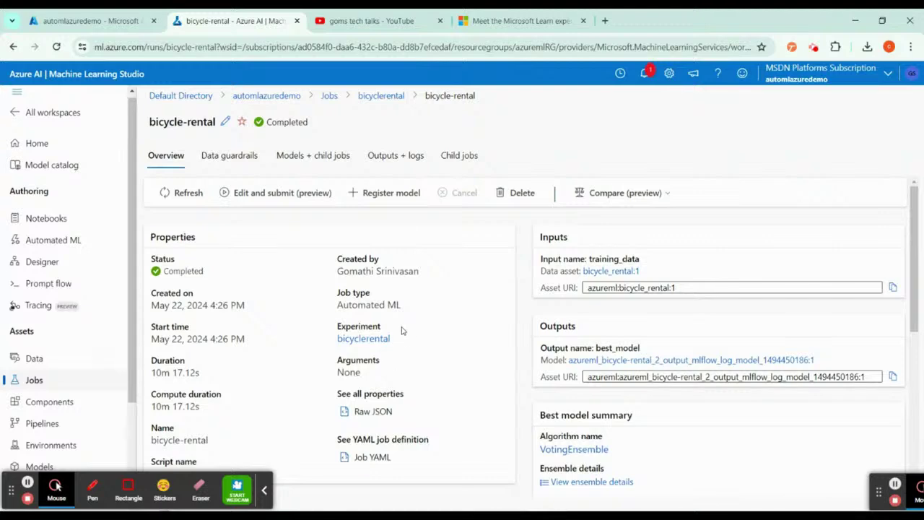
pyautogui.scroll(-1, 629, 210)
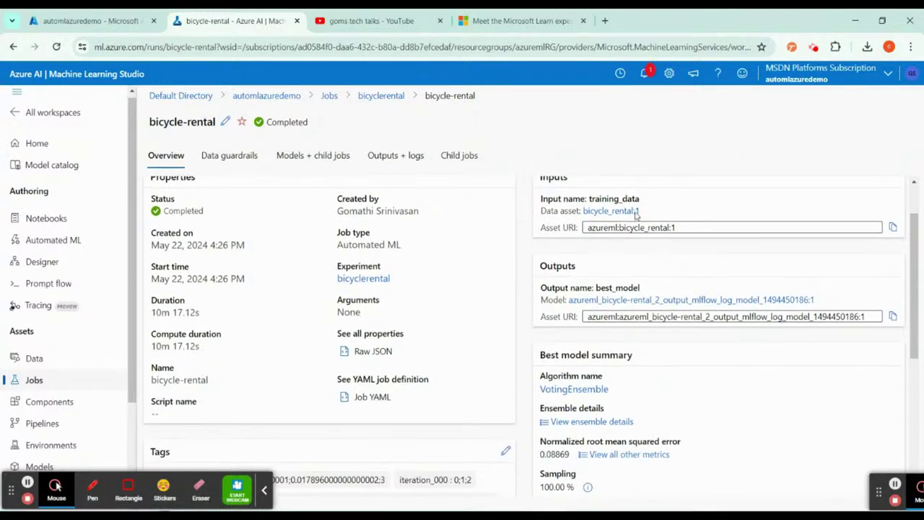
pyautogui.scroll(1, 624, 250)
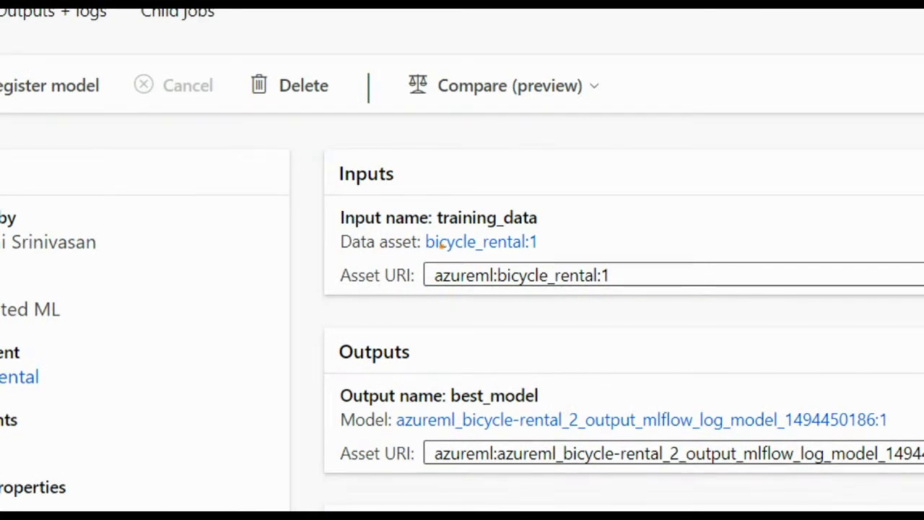
pyautogui.moveTo(441, 245); pyautogui.dragTo(589, 249)
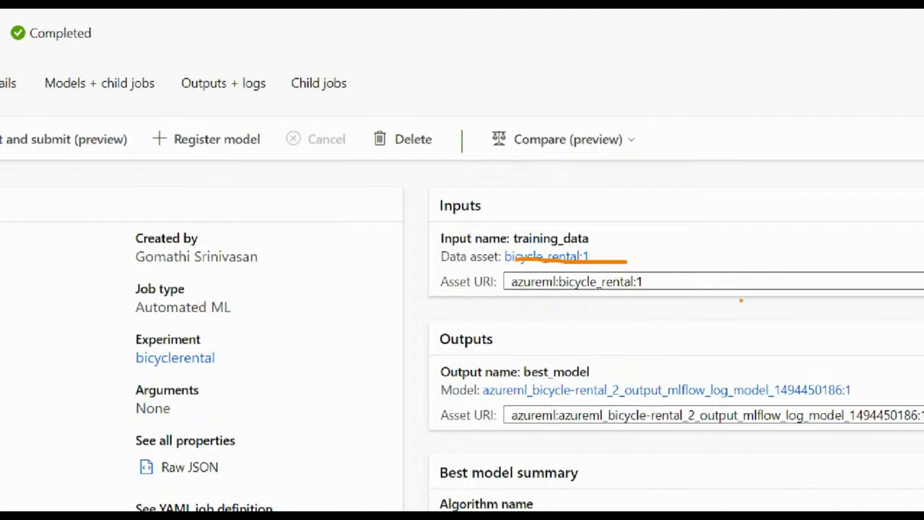
pyautogui.moveTo(447, 405); pyautogui.dragTo(448, 340)
pyautogui.moveTo(438, 389); pyautogui.dragTo(619, 383)
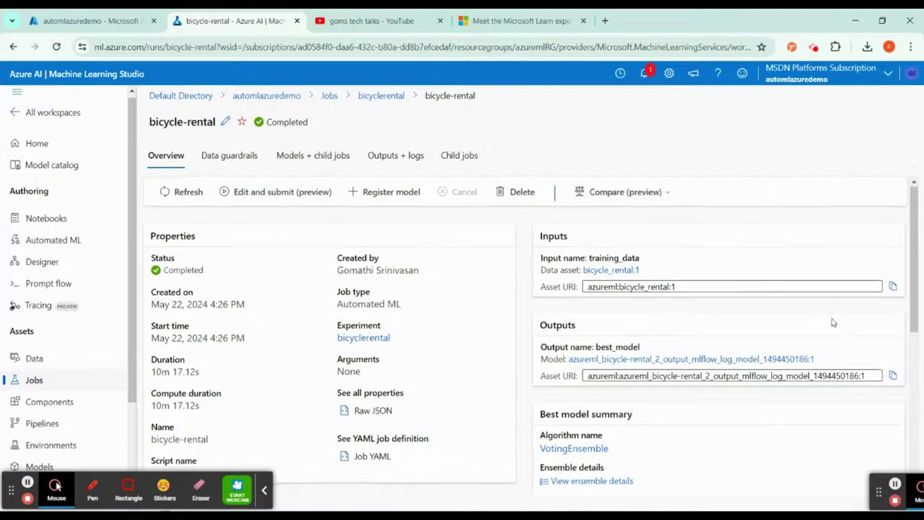
# - Check the best model's sampling and the run summary's task type, featurization, primary metric and experiment name
pyautogui.scroll(-3, 833, 323)
pyautogui.click(549, 307)
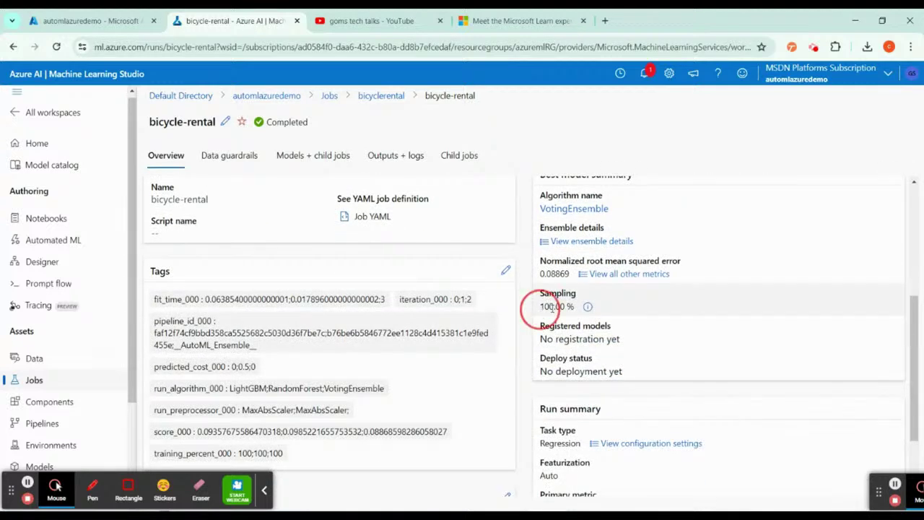
pyautogui.doubleClick(550, 306)
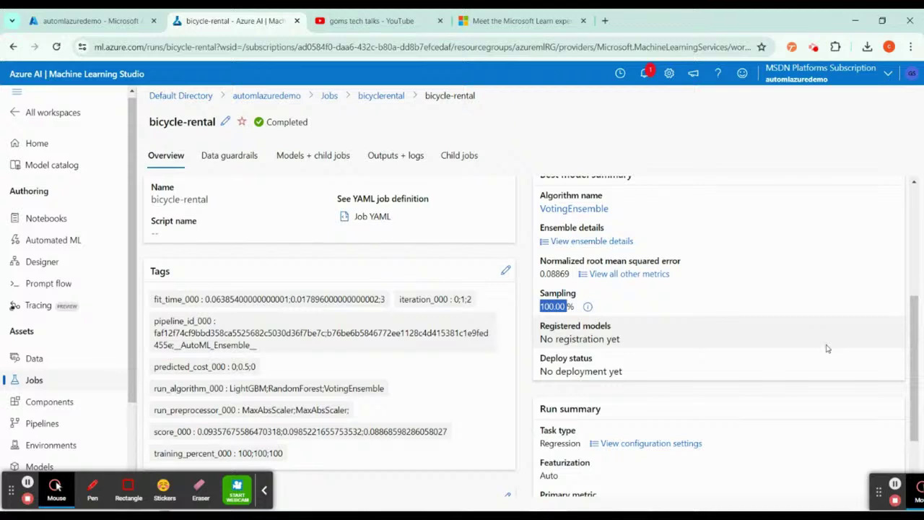
pyautogui.scroll(-3, 698, 374)
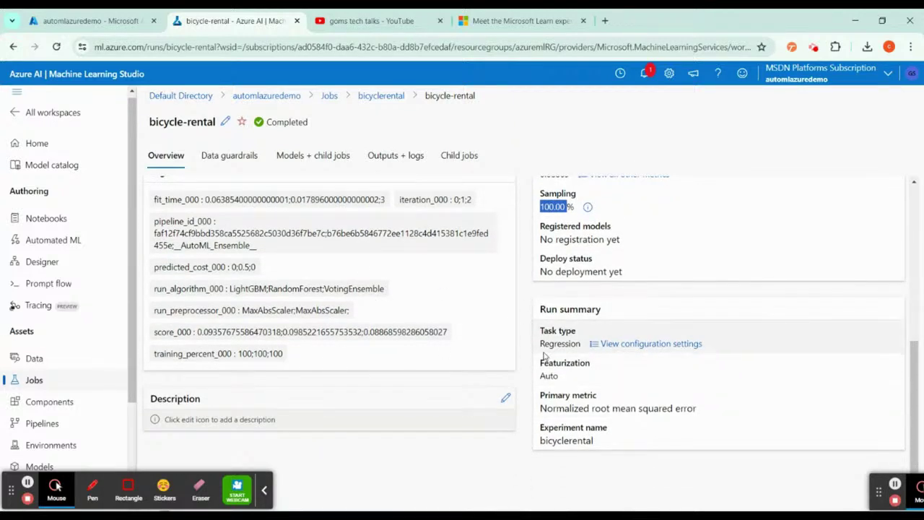
pyautogui.moveTo(543, 345); pyautogui.dragTo(582, 346)
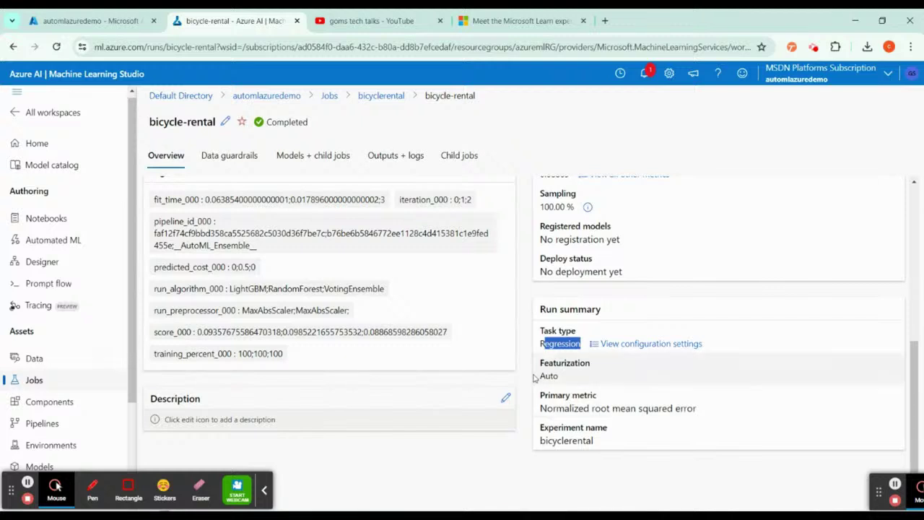
pyautogui.moveTo(536, 376); pyautogui.dragTo(583, 376)
pyautogui.moveTo(547, 408); pyautogui.dragTo(727, 408)
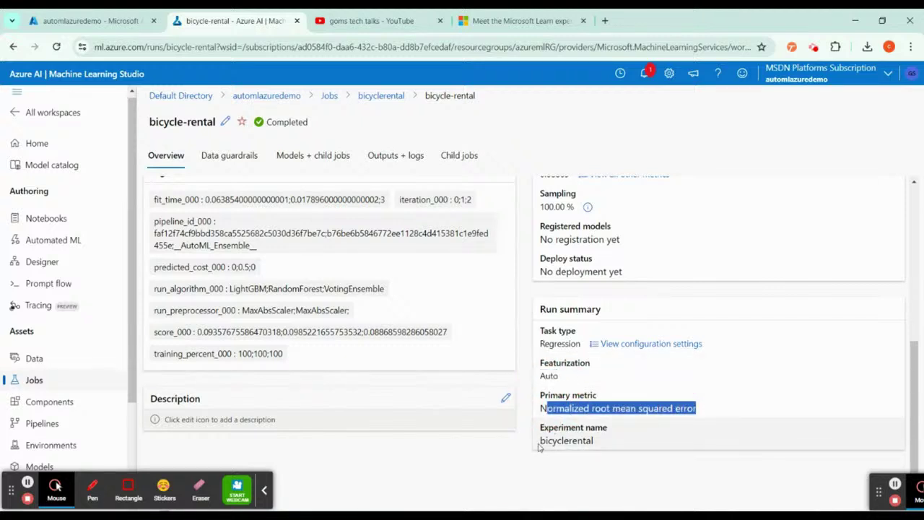
pyautogui.moveTo(538, 447); pyautogui.dragTo(640, 443)
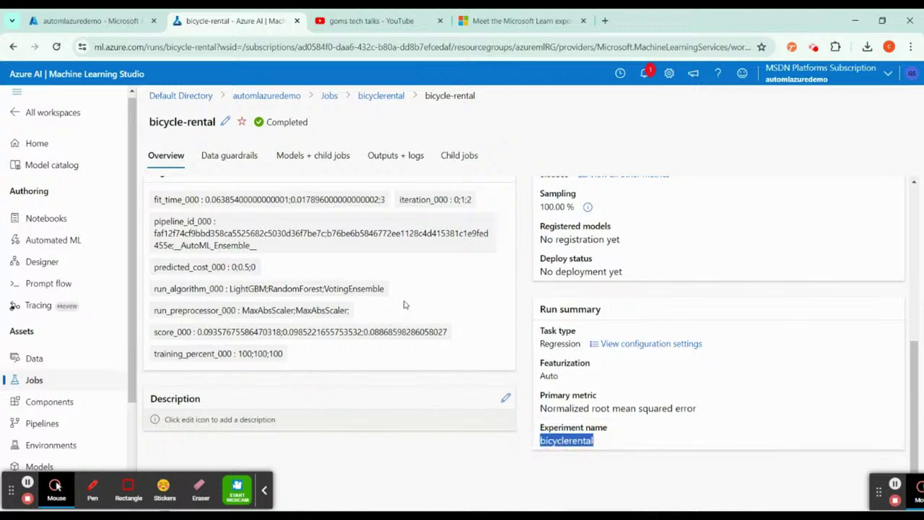
pyautogui.click(721, 426)
# - Review the job's tags, properties and outputs on the overview page again
pyautogui.scroll(2, 628, 379)
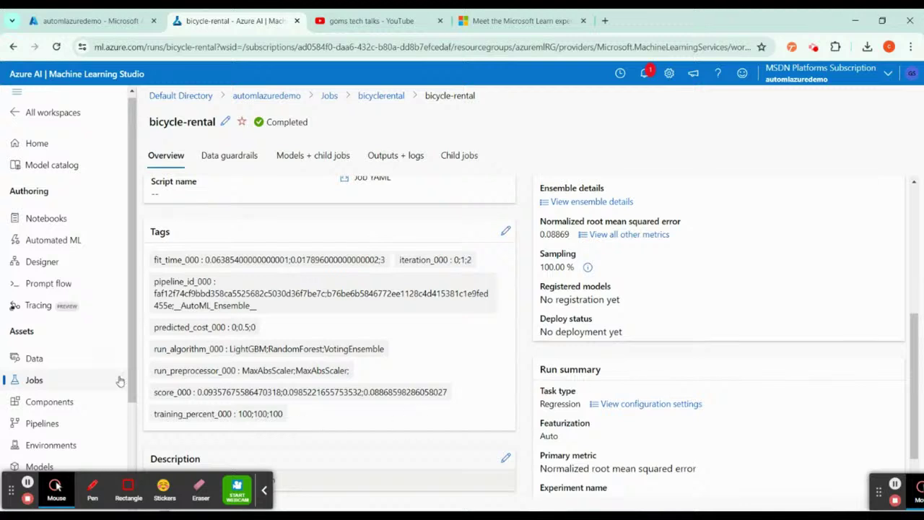
pyautogui.scroll(2, 684, 418)
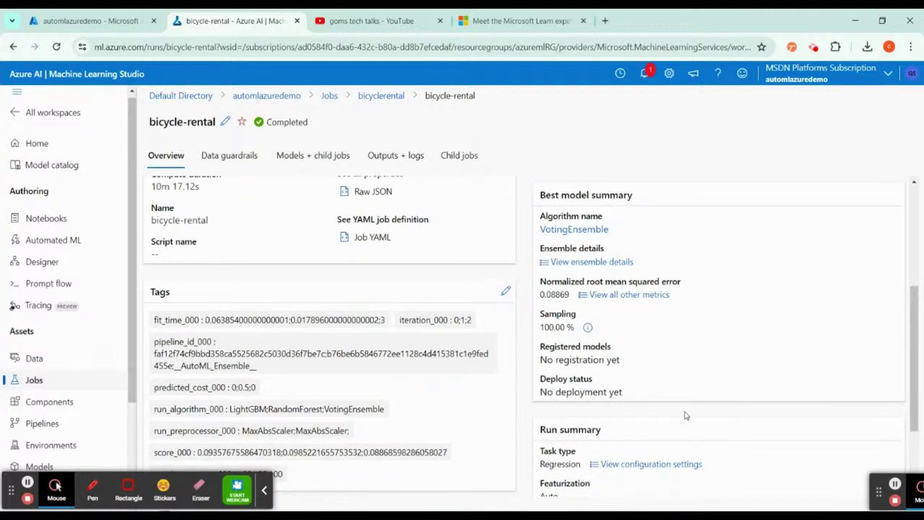
pyautogui.scroll(2, 686, 415)
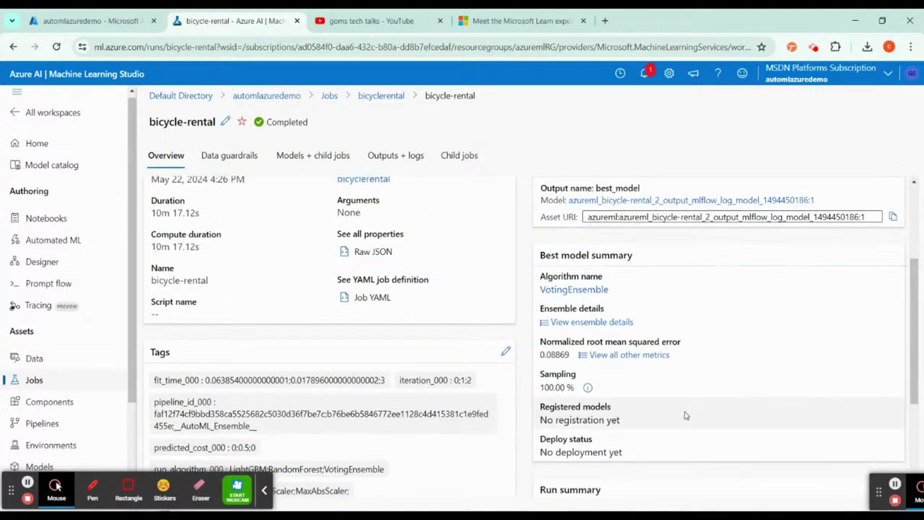
pyautogui.scroll(4, 686, 416)
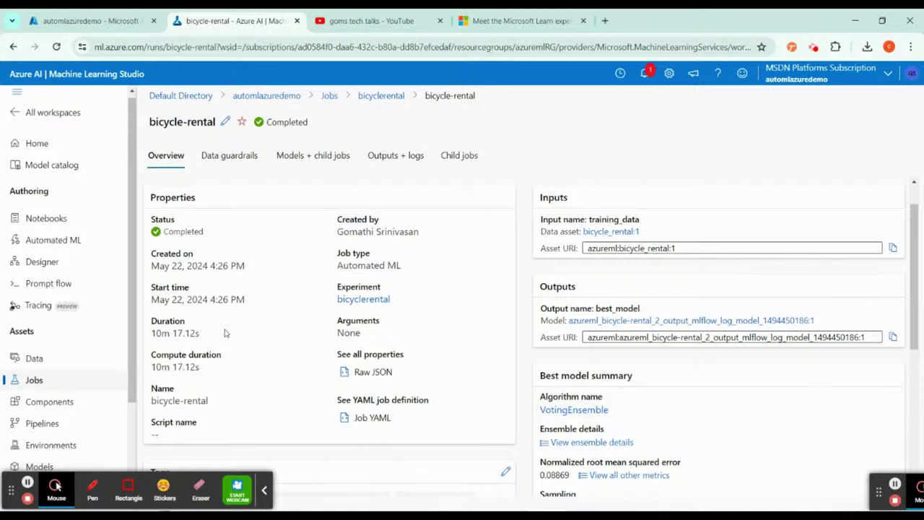
pyautogui.scroll(-4, 817, 421)
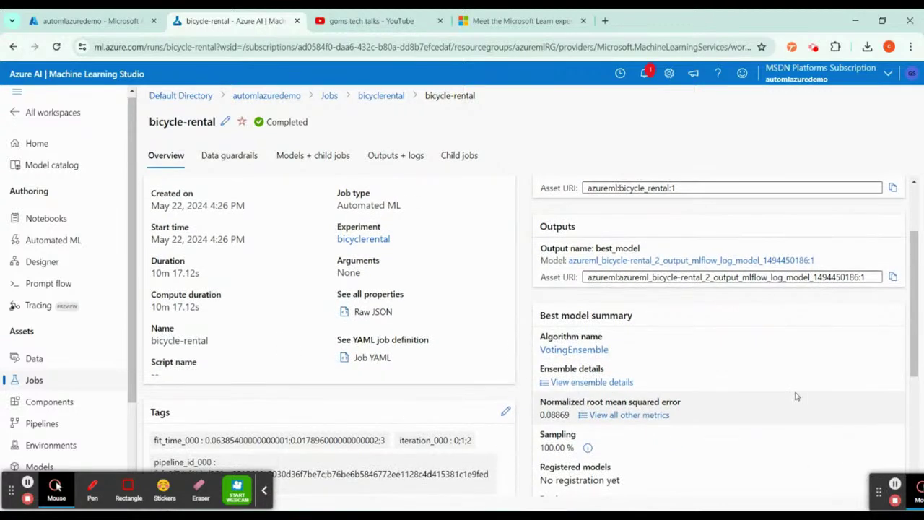
pyautogui.scroll(-3, 796, 396)
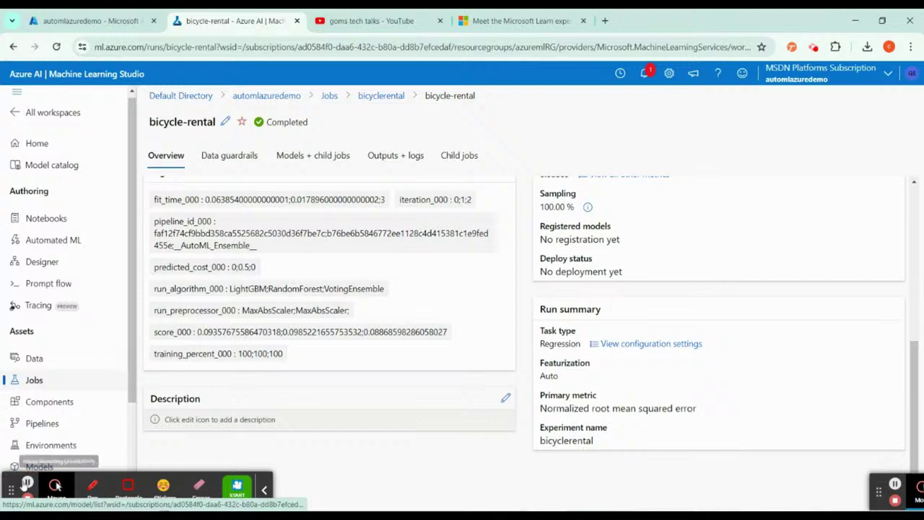
pyautogui.scroll(5, 697, 442)
pyautogui.scroll(-2, 697, 442)
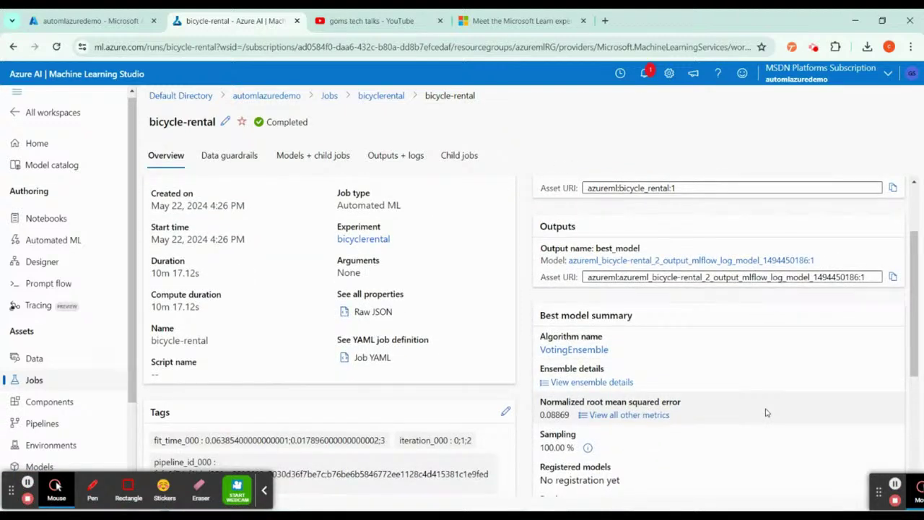
# - Open the VotingEnsemble model from the job's best model summary
pyautogui.scroll(-2, 767, 413)
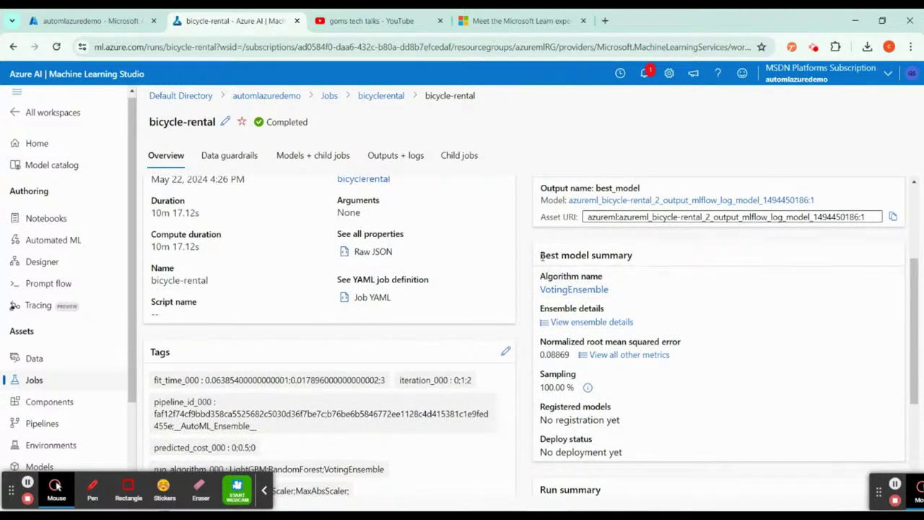
pyautogui.moveTo(540, 255); pyautogui.dragTo(633, 255)
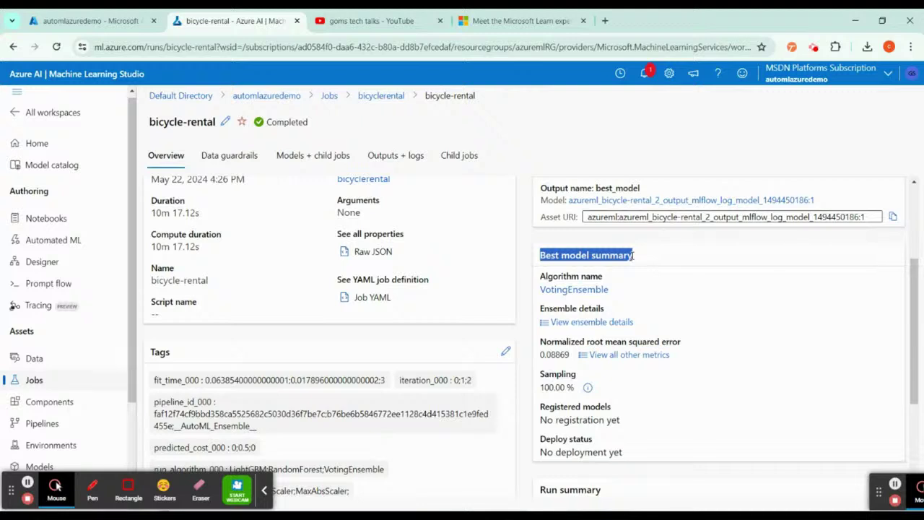
pyautogui.click(586, 292)
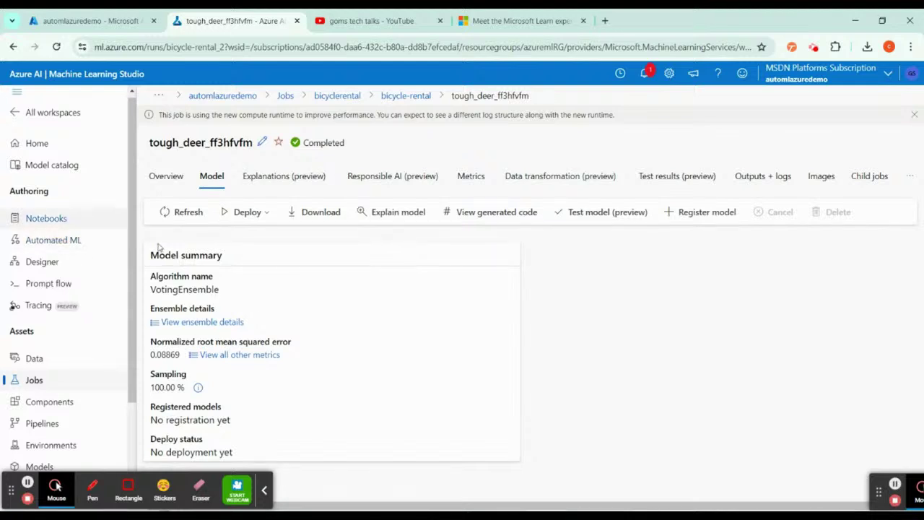
# - Examine the ensemble details for the MaxAbsScaler RandomForest and MaxAbsScaler LightGBM algorithms, and close them
pyautogui.moveTo(150, 276); pyautogui.dragTo(213, 277)
pyautogui.click(174, 322)
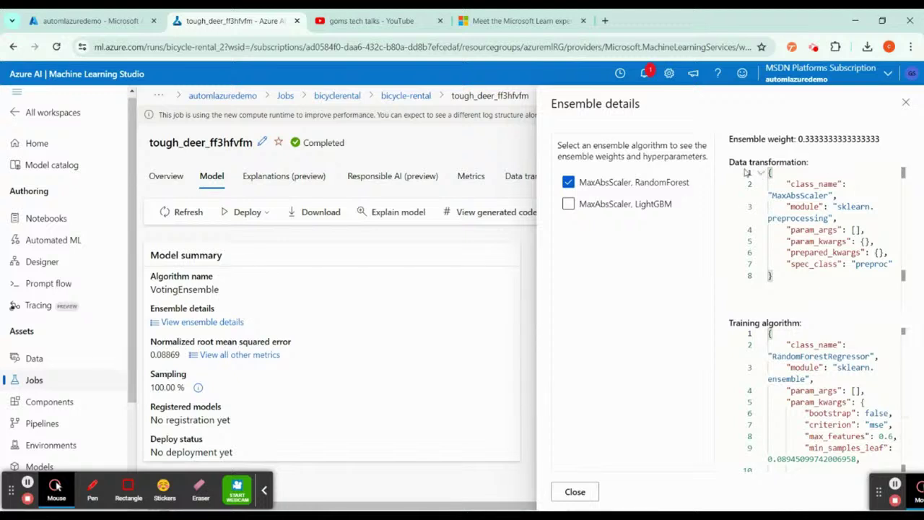
pyautogui.scroll(-2, 838, 388)
pyautogui.click(568, 204)
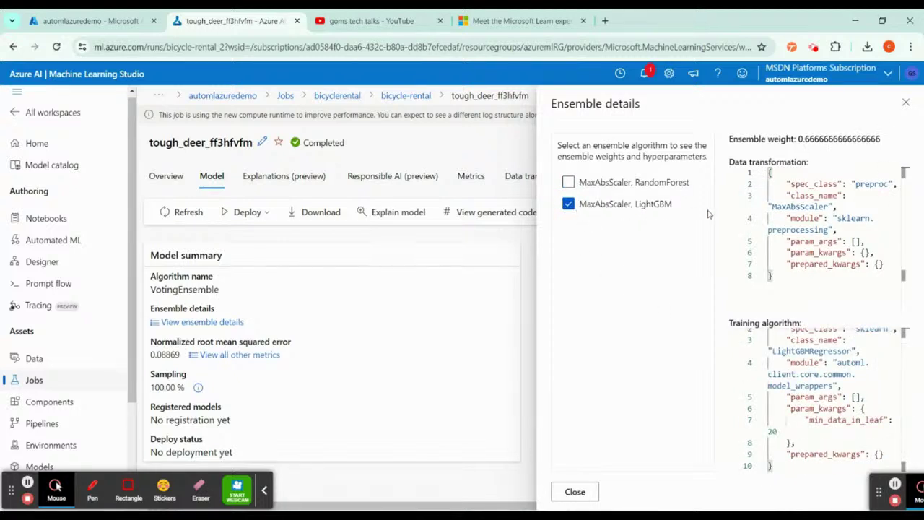
pyautogui.click(588, 498)
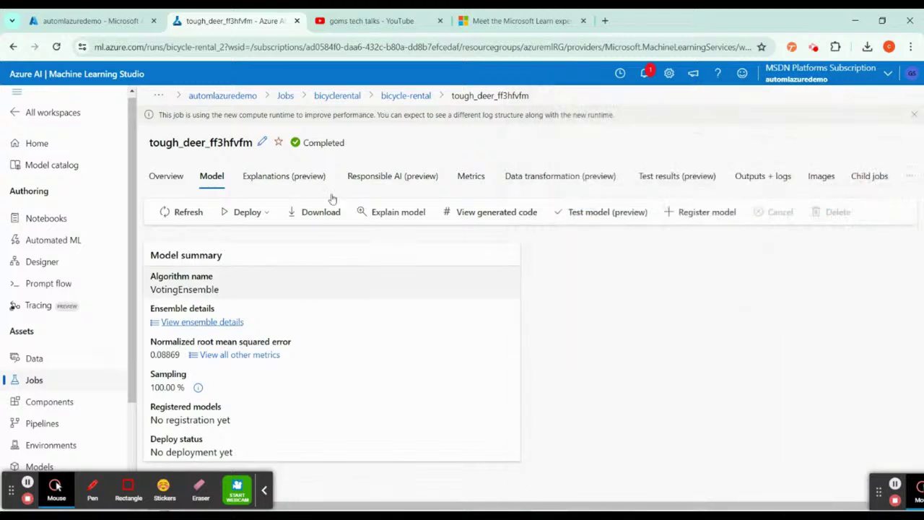
# - Examine the VotingEnsemble model's metrics, including the Predicted vs. True chart and the residuals histogram
pyautogui.click(466, 189)
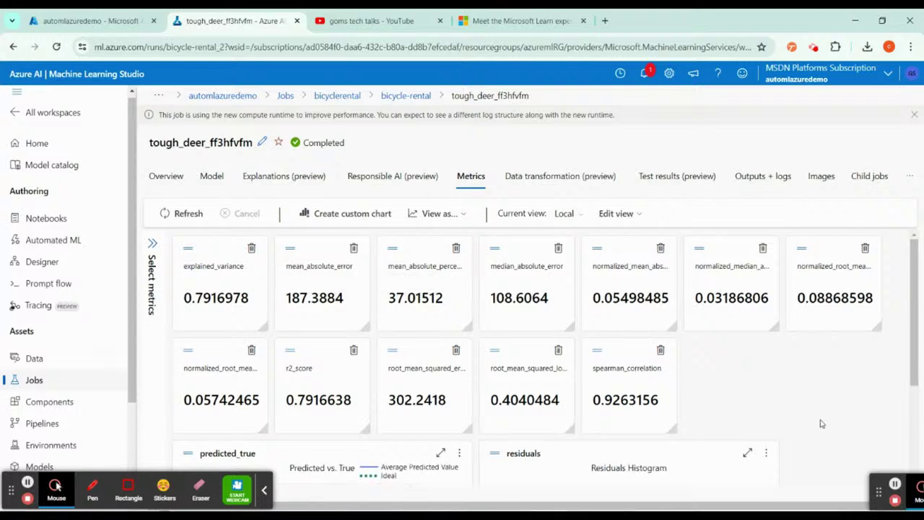
pyautogui.scroll(-2, 821, 424)
pyautogui.moveTo(282, 363)
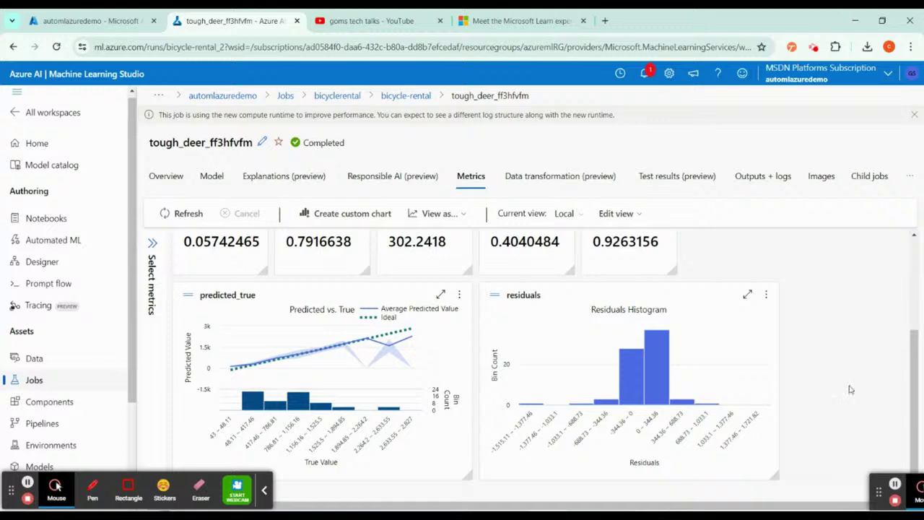
# - View the model's test results, data transformation diagram, metrics and Responsible AI pages
pyautogui.click(657, 174)
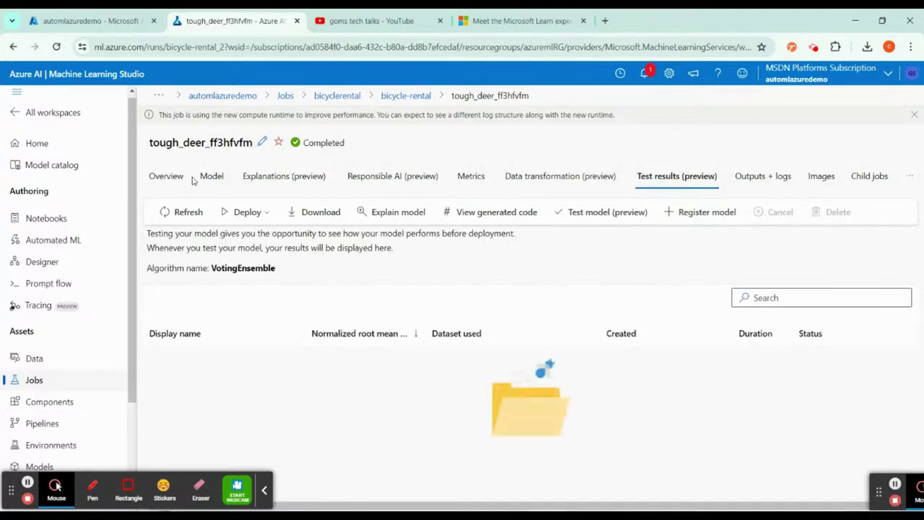
pyautogui.click(572, 176)
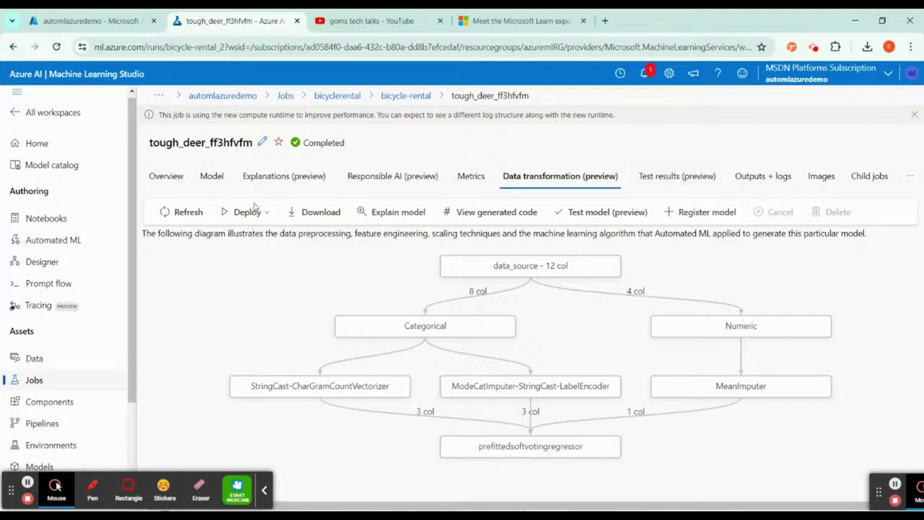
pyautogui.click(471, 176)
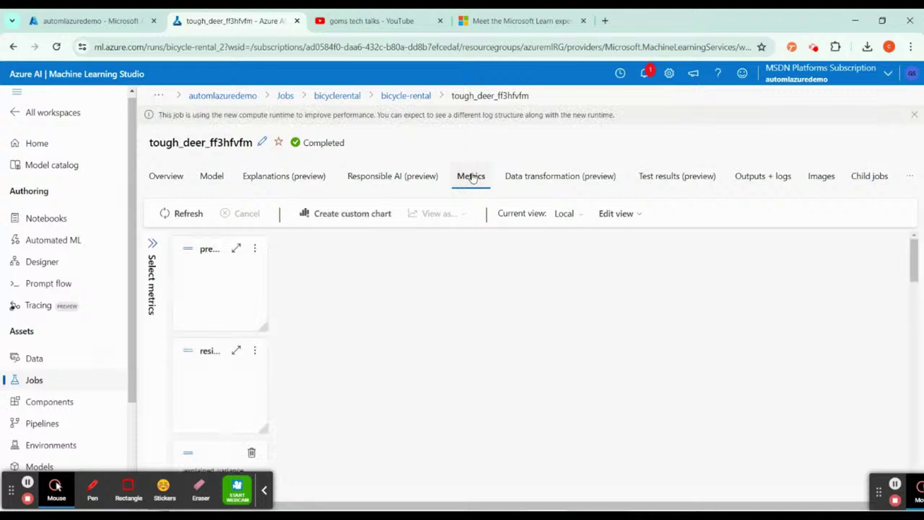
pyautogui.click(394, 177)
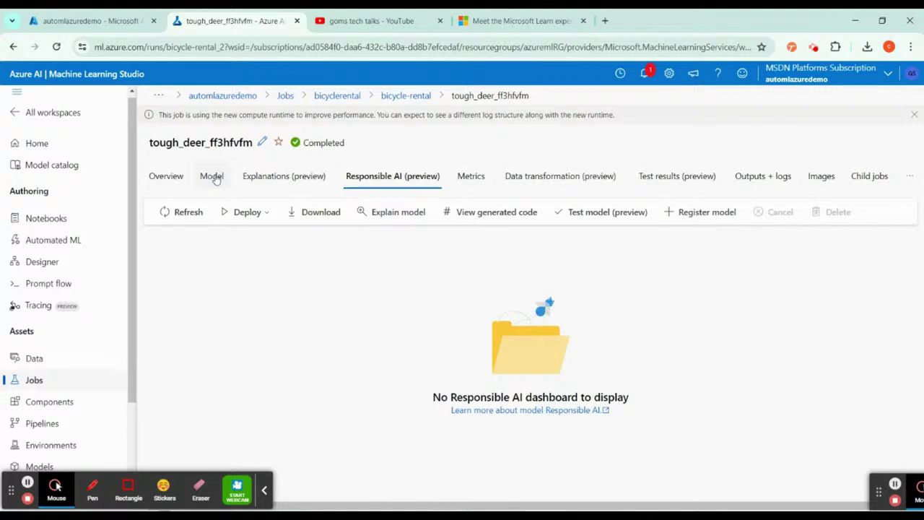
# - Check the best model run's overview properties and return to its model summary
pyautogui.click(209, 177)
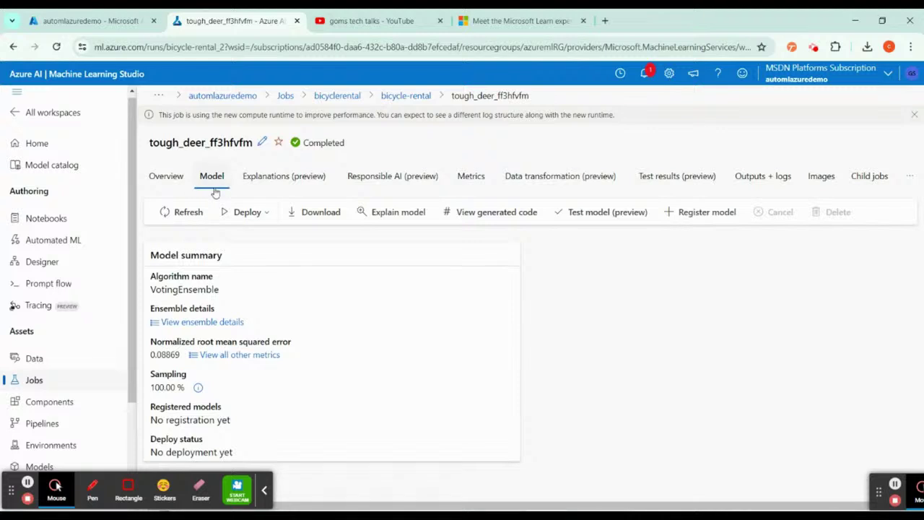
pyautogui.click(170, 177)
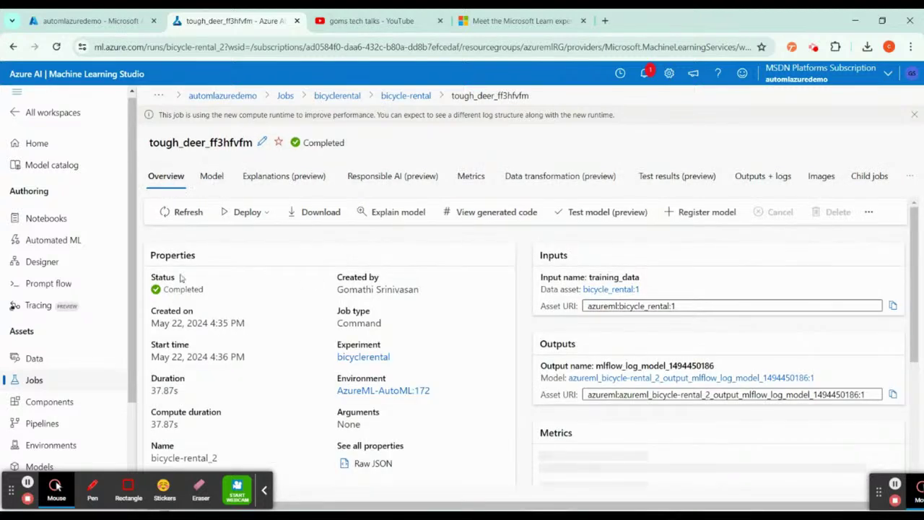
pyautogui.click(205, 177)
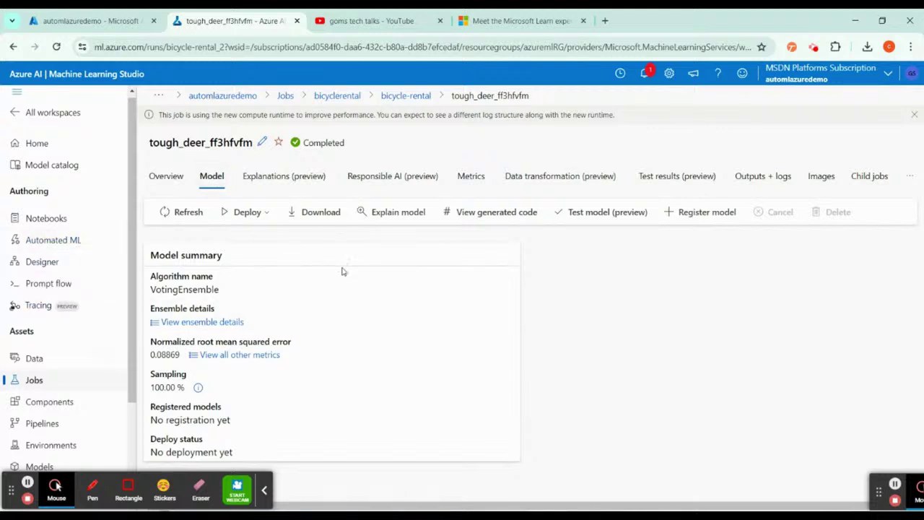
# - Start a web service deployment of the VotingEnsemble model and name it predictrental
pyautogui.click(266, 215)
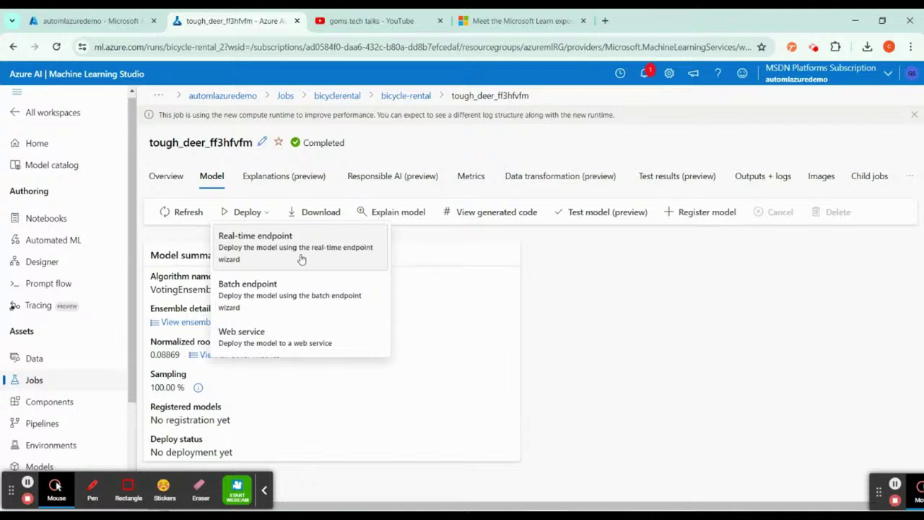
pyautogui.click(287, 345)
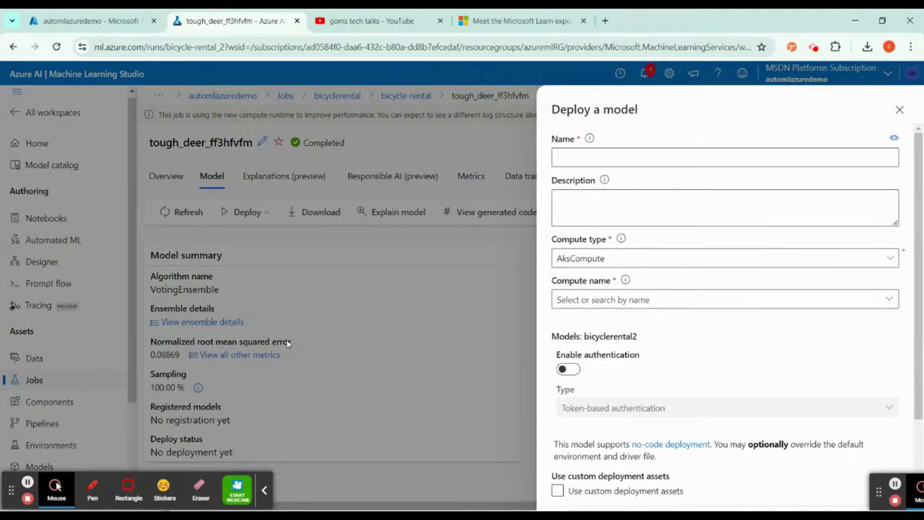
pyautogui.click(589, 157)
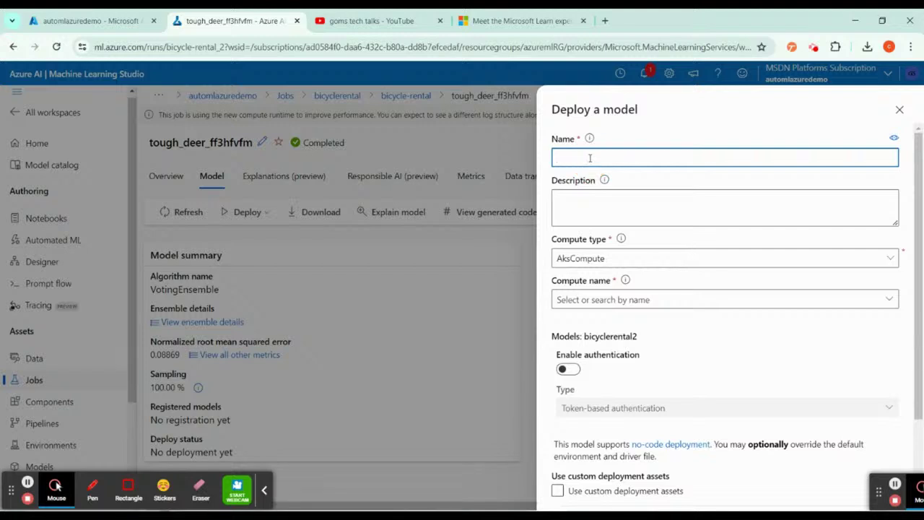
pyautogui.write('predictrental')
pyautogui.click(631, 201)
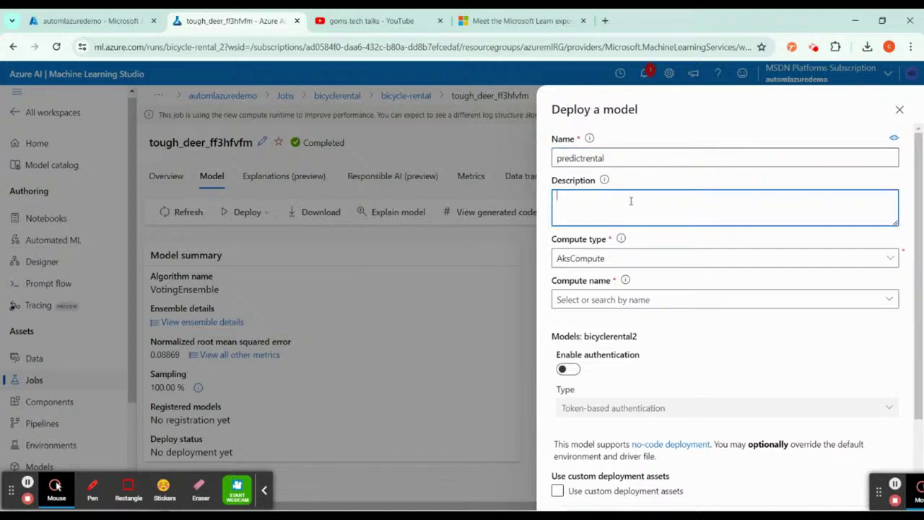
# - Set the deployment's compute type to Azure Container Instance and enable authentication
pyautogui.click(628, 261)
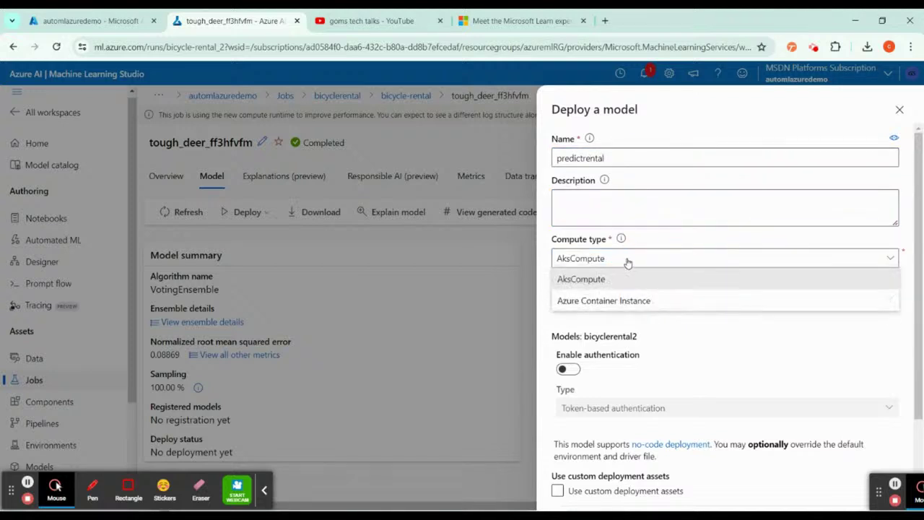
pyautogui.click(624, 302)
pyautogui.click(628, 258)
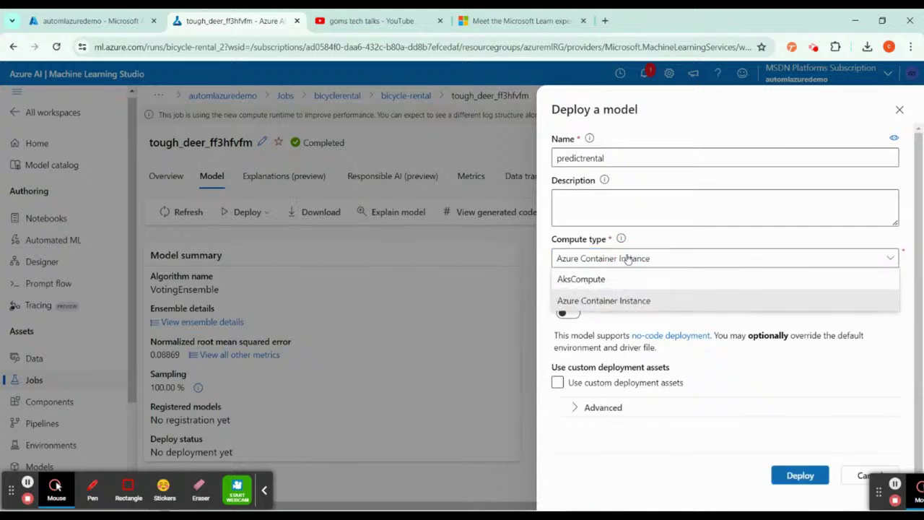
pyautogui.click(616, 307)
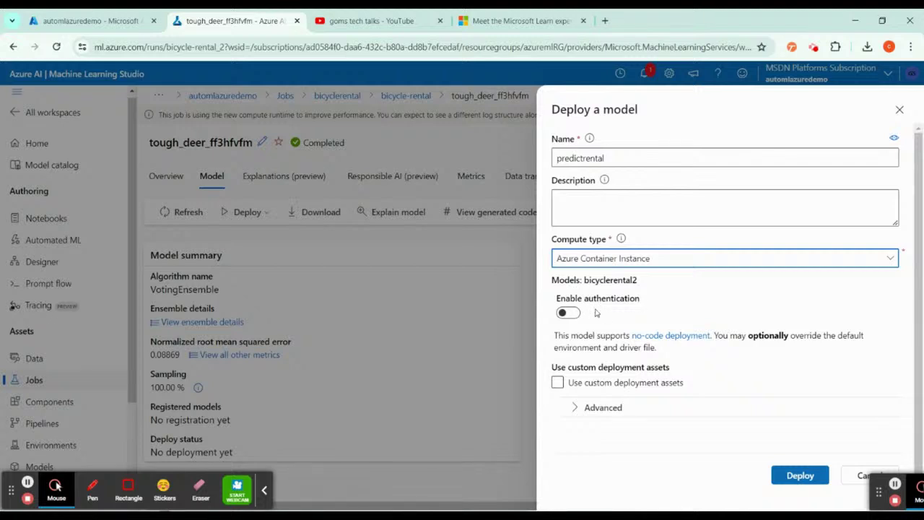
pyautogui.click(570, 313)
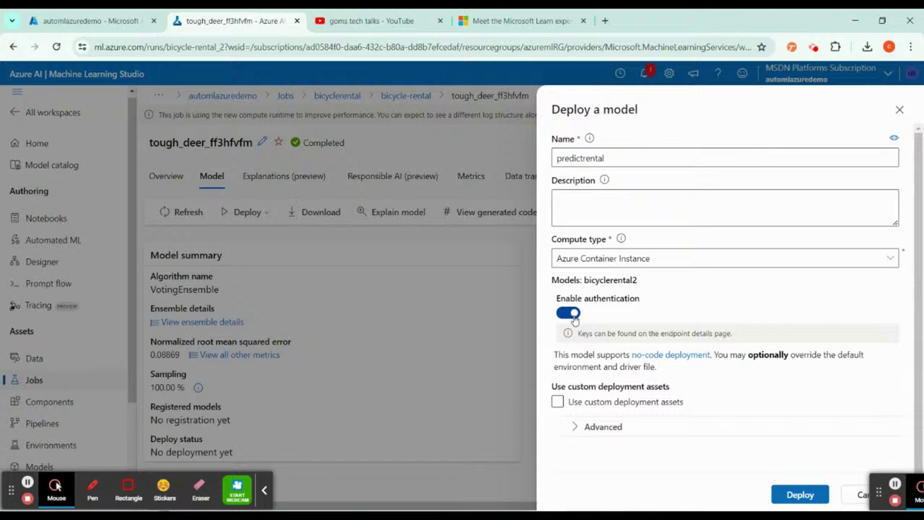
# - Review the deployment's advanced settings, including Application Insights, SSL, CPU and memory reserve capacity, and collapse them
pyautogui.scroll(-1, 708, 373)
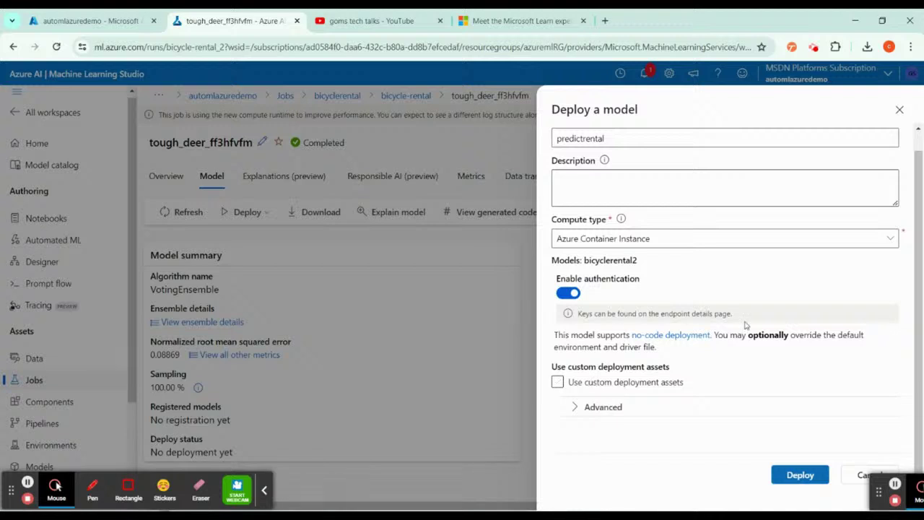
pyautogui.click(585, 408)
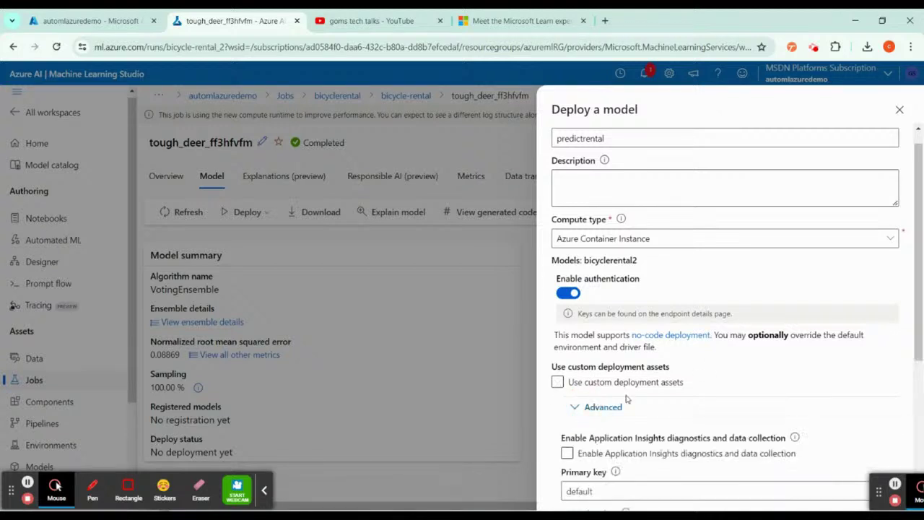
pyautogui.scroll(-3, 628, 398)
pyautogui.scroll(1, 627, 400)
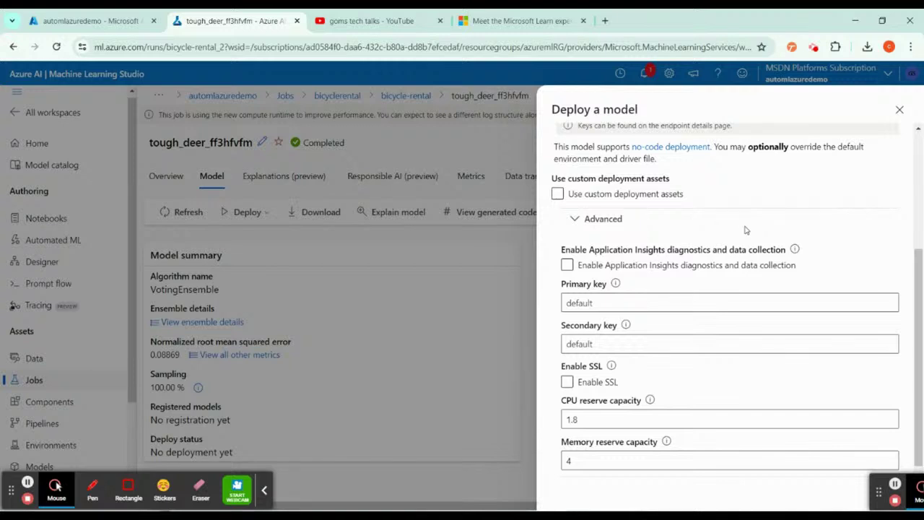
pyautogui.click(577, 219)
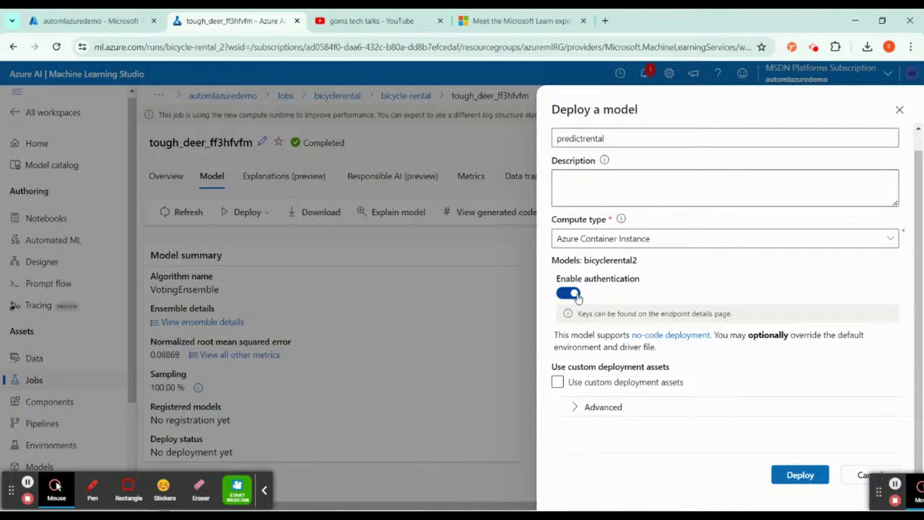
# - Deploy the model as the predictrental web service with the chosen settings
pyautogui.click(877, 493)
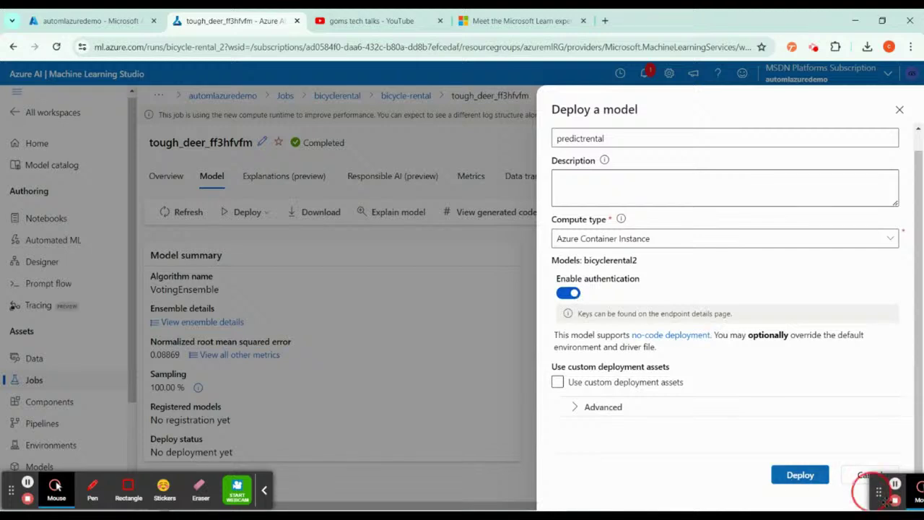
pyautogui.click(911, 493)
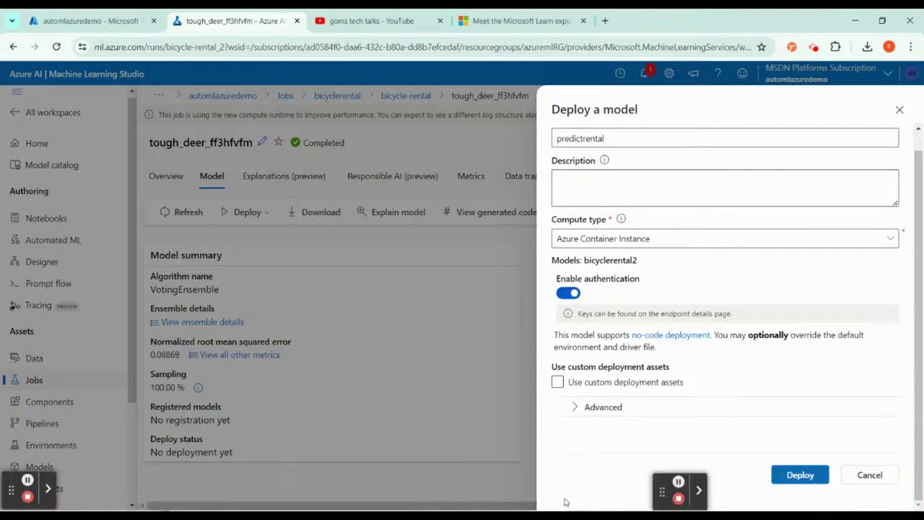
pyautogui.click(799, 474)
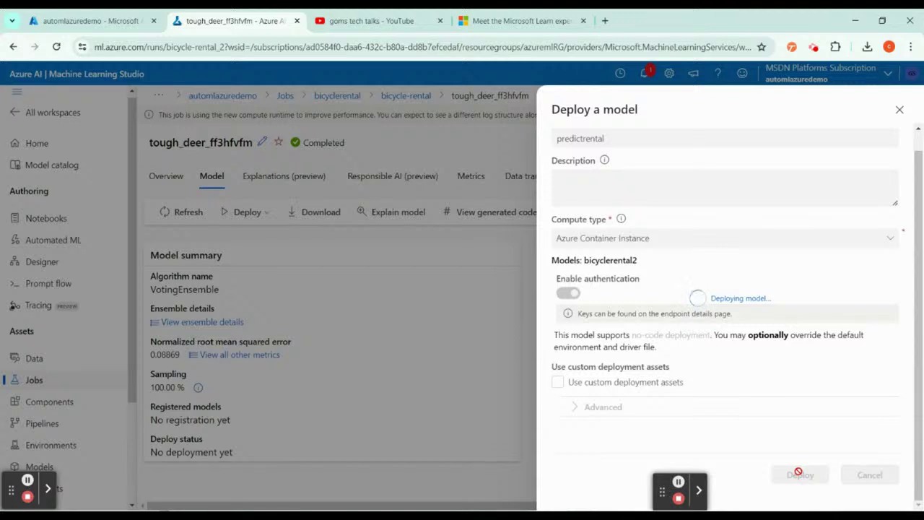
pyautogui.click(800, 475)
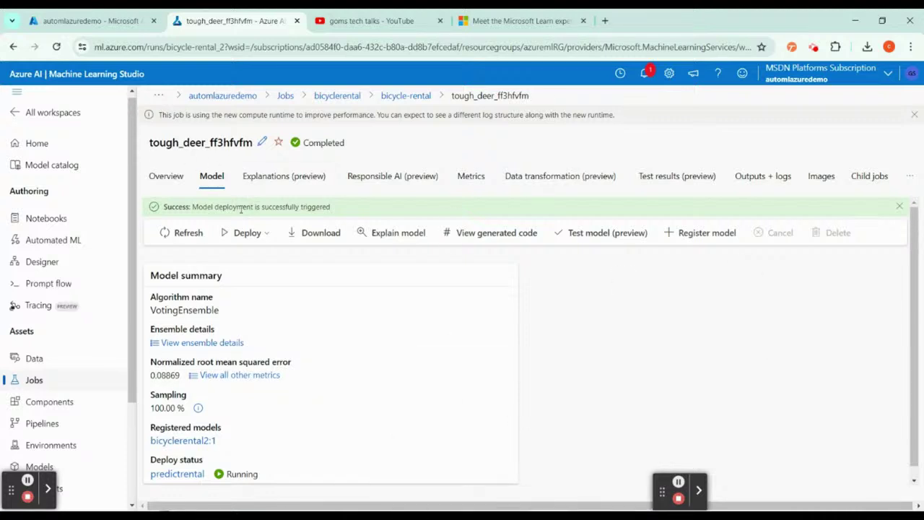
# - Check the deployment notification and monitor predictrental's deploy status in the model summary
pyautogui.moveTo(216, 208); pyautogui.dragTo(325, 206)
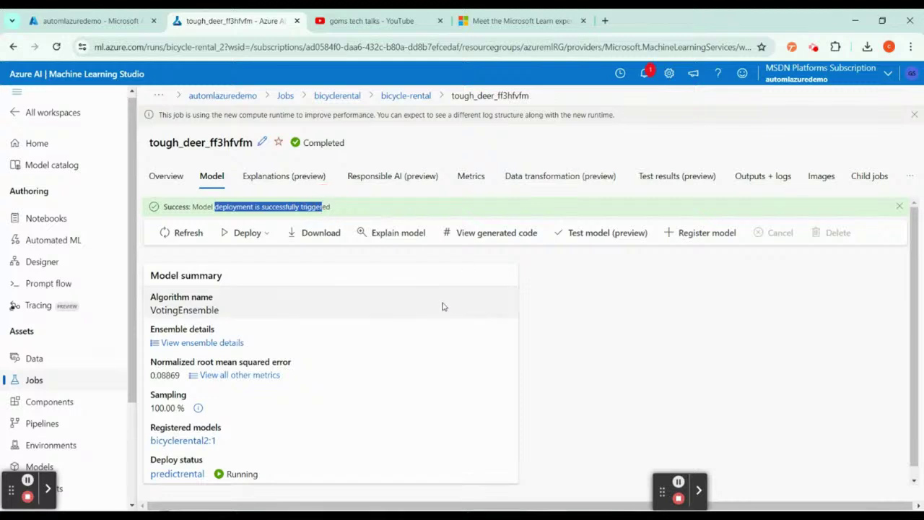
pyautogui.scroll(-1, 444, 307)
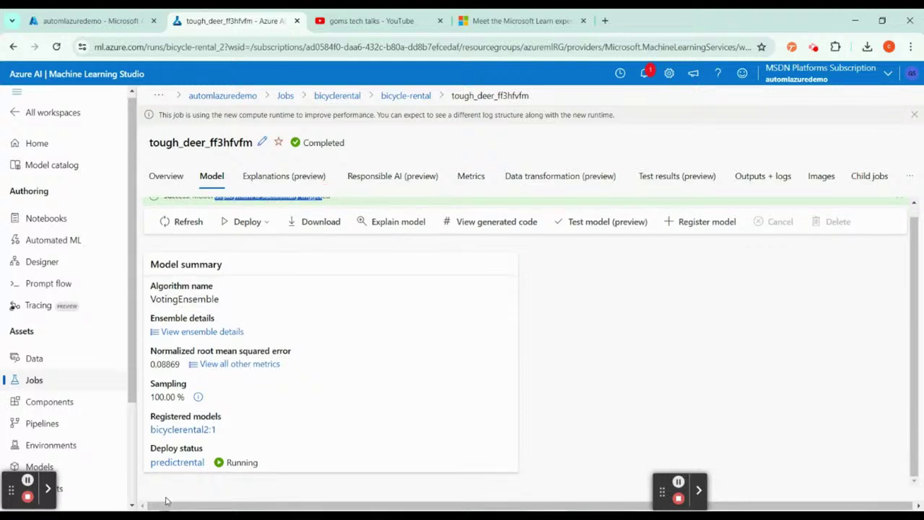
pyautogui.click(266, 476)
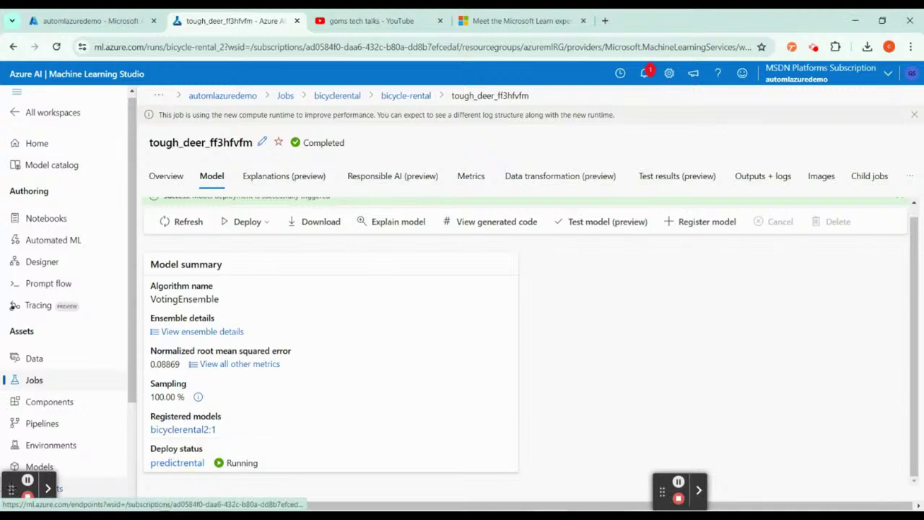
pyautogui.moveTo(11, 489); pyautogui.dragTo(665, 490)
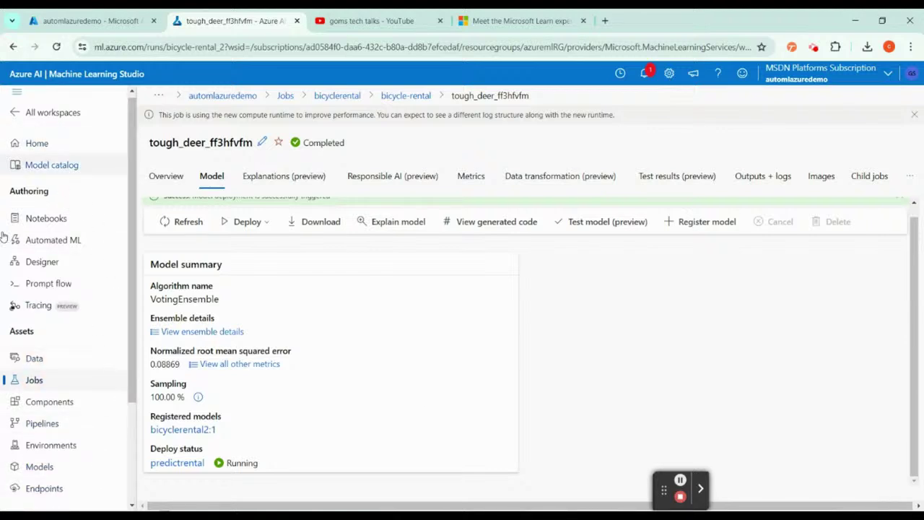
pyautogui.moveTo(131, 270); pyautogui.dragTo(93, 398)
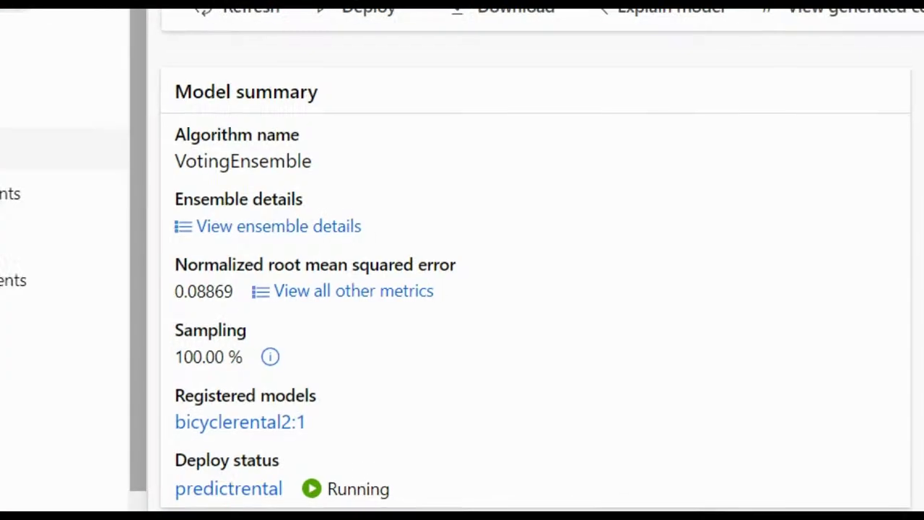
pyautogui.moveTo(2, 425)
pyautogui.mouseDown()
pyautogui.moveTo(64, 432)
pyautogui.moveTo(199, 357)
pyautogui.moveTo(2, 378)
pyautogui.moveTo(2, 415)
pyautogui.mouseUp()
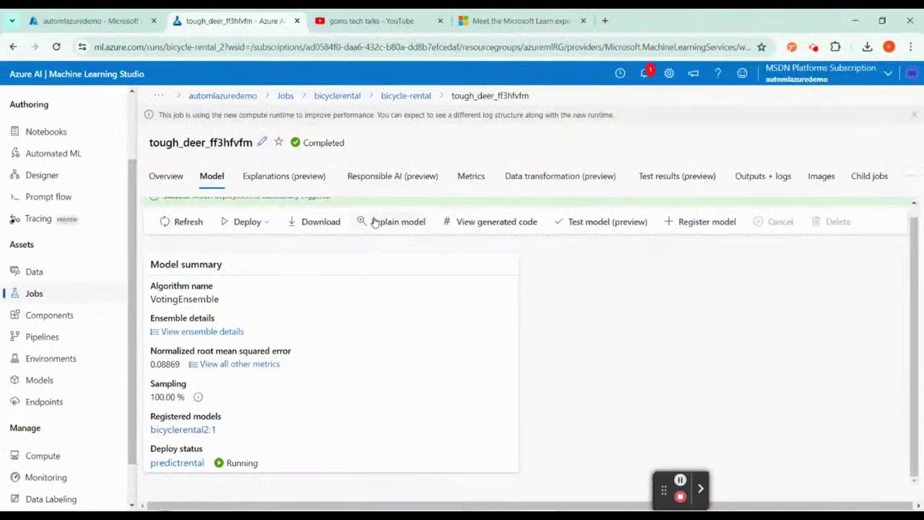
pyautogui.click(425, 360)
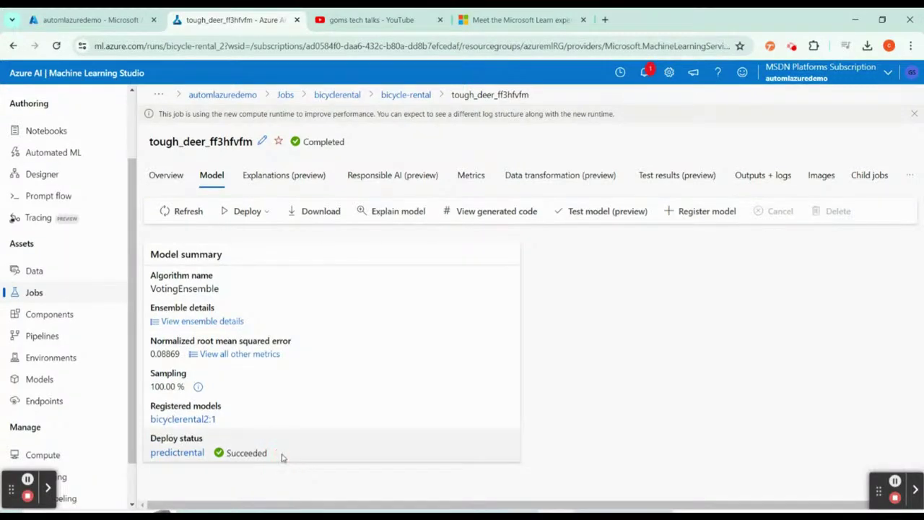
pyautogui.moveTo(282, 457); pyautogui.dragTo(221, 454)
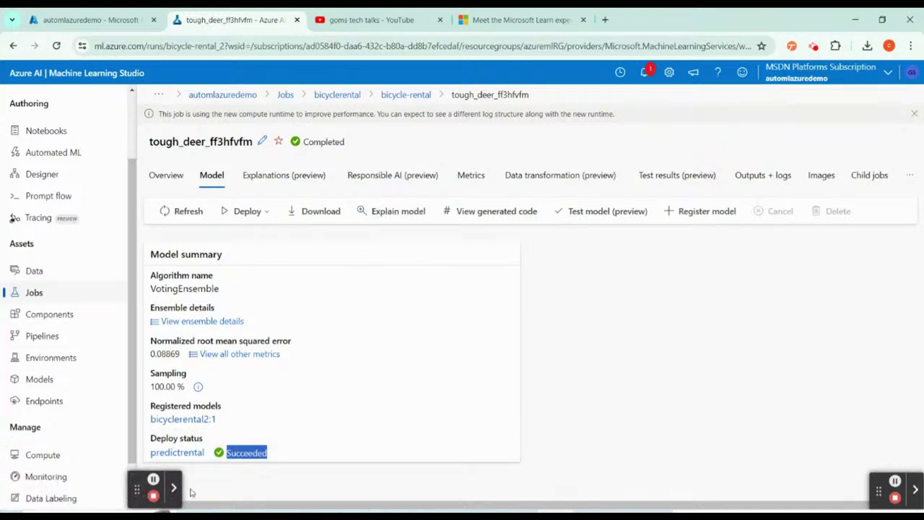
# - Open the predictrental real-time endpoint and review its attributes, including the deployment state, REST endpoint and Swagger URI
pyautogui.scroll(-2, 37, 379)
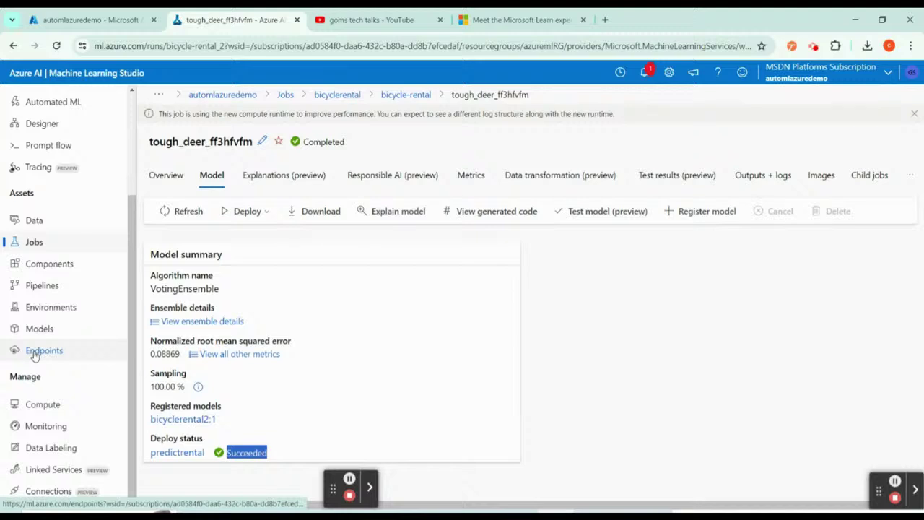
pyautogui.click(35, 354)
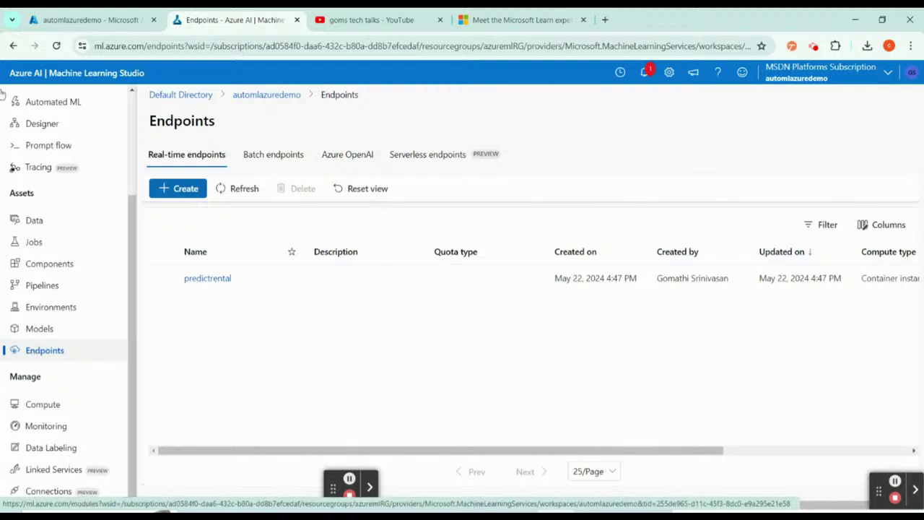
pyautogui.click(209, 279)
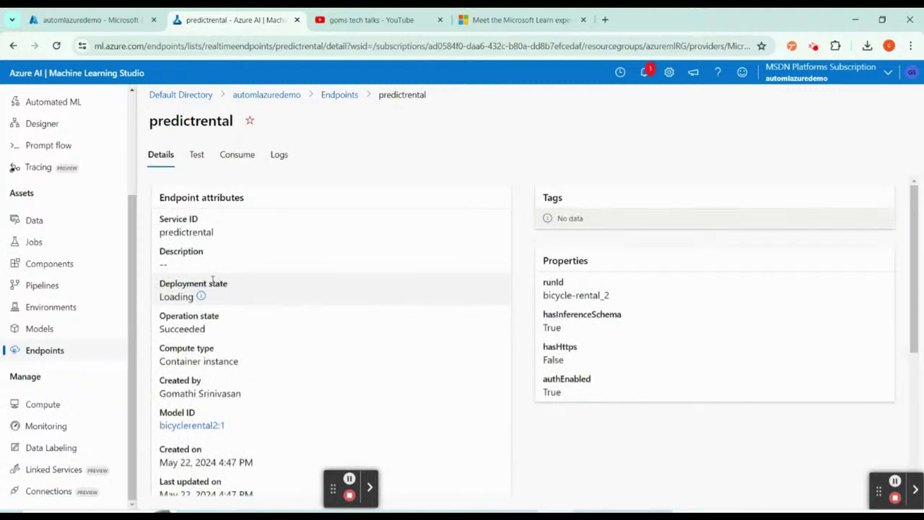
pyautogui.scroll(-2, 313, 313)
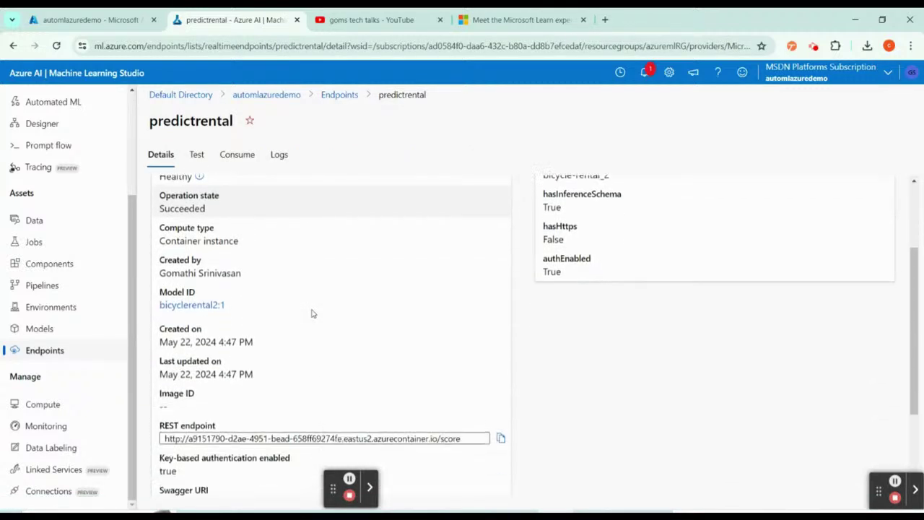
pyautogui.scroll(2, 313, 314)
pyautogui.scroll(-4, 313, 314)
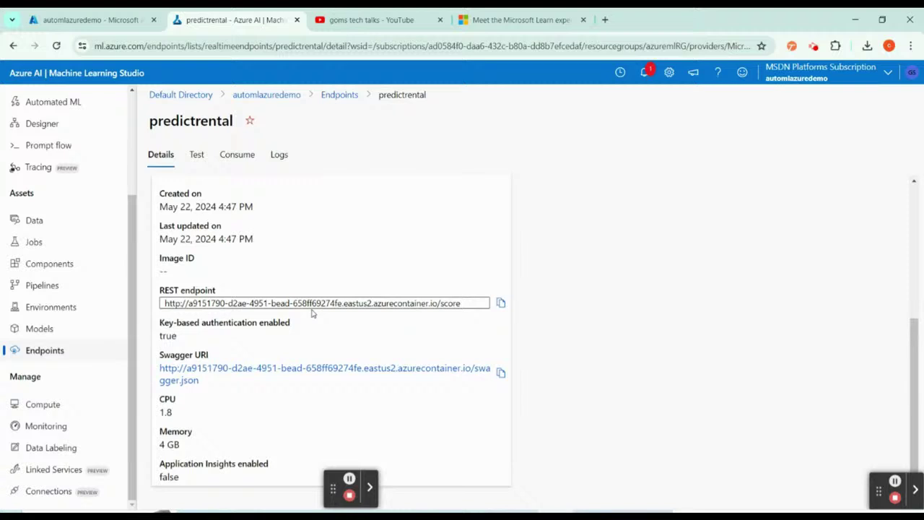
pyautogui.scroll(4, 313, 314)
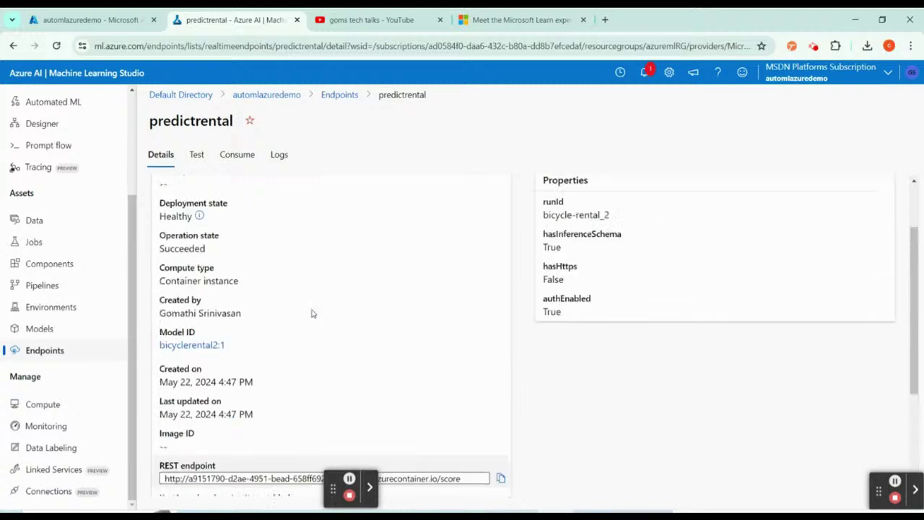
# - Open the endpoint's test page and examine the sample JSON input fields from day to windspeed
pyautogui.click(196, 156)
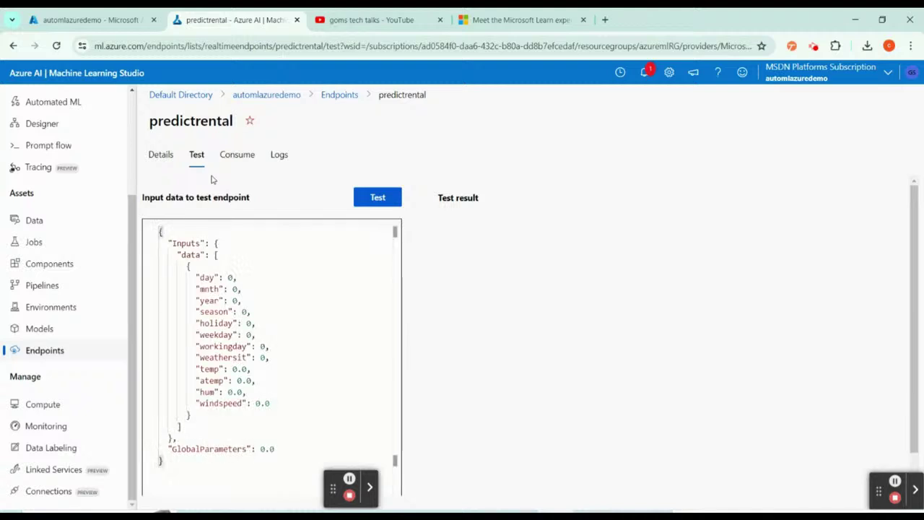
pyautogui.click(242, 369)
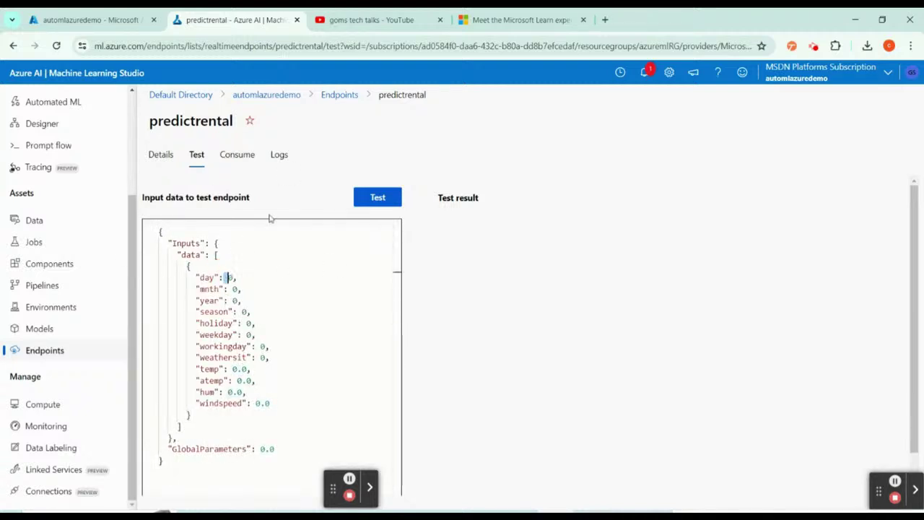
pyautogui.moveTo(196, 289); pyautogui.dragTo(227, 289)
pyautogui.click(225, 311)
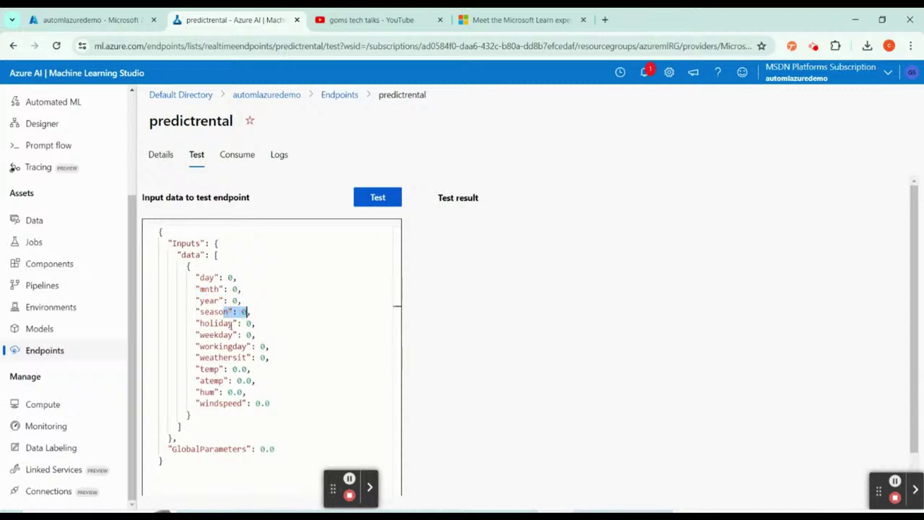
pyautogui.click(224, 335)
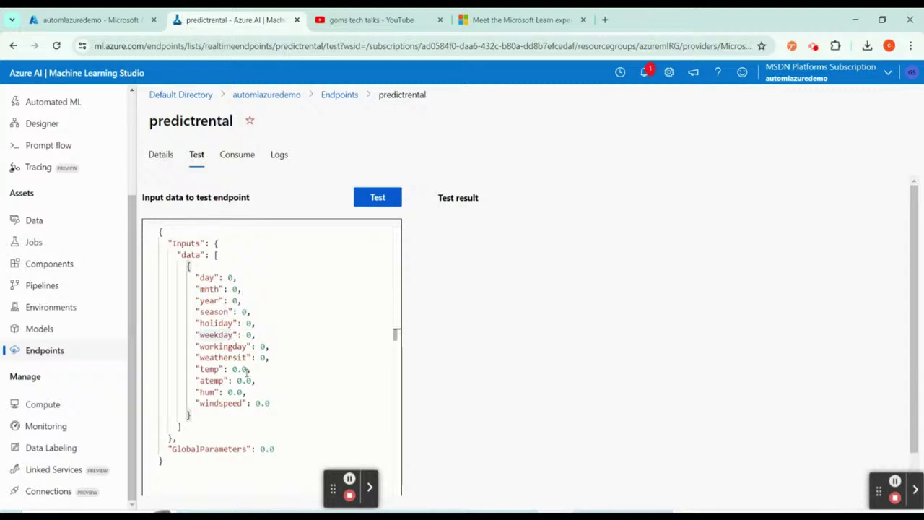
pyautogui.click(203, 464)
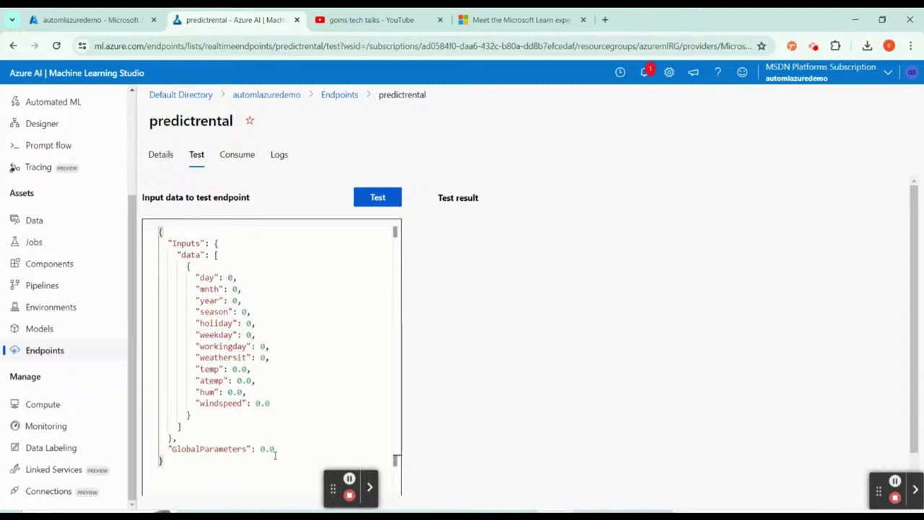
# - Set day to 1 and mnth to 1 in the endpoint's test input JSON
pyautogui.click(233, 278)
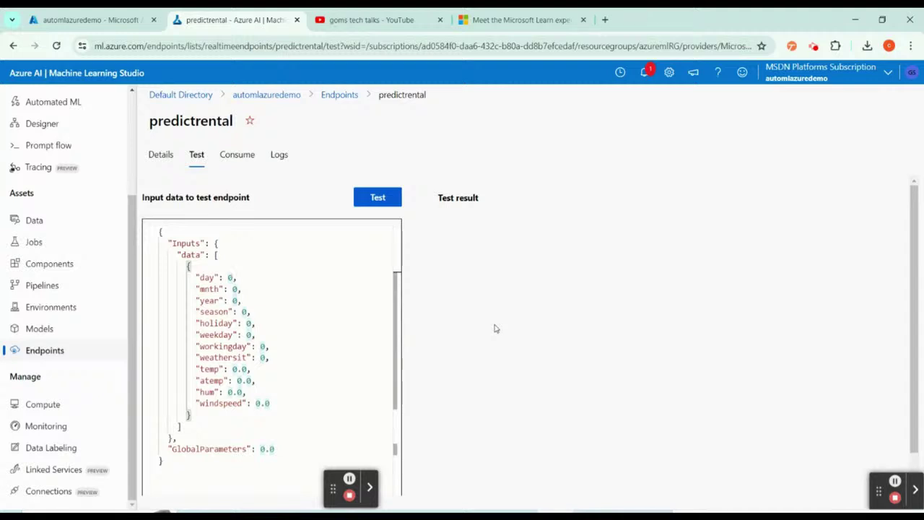
pyautogui.press('BackSpace')
pyautogui.write('1')
pyautogui.press('BackSpace')
pyautogui.write('1')
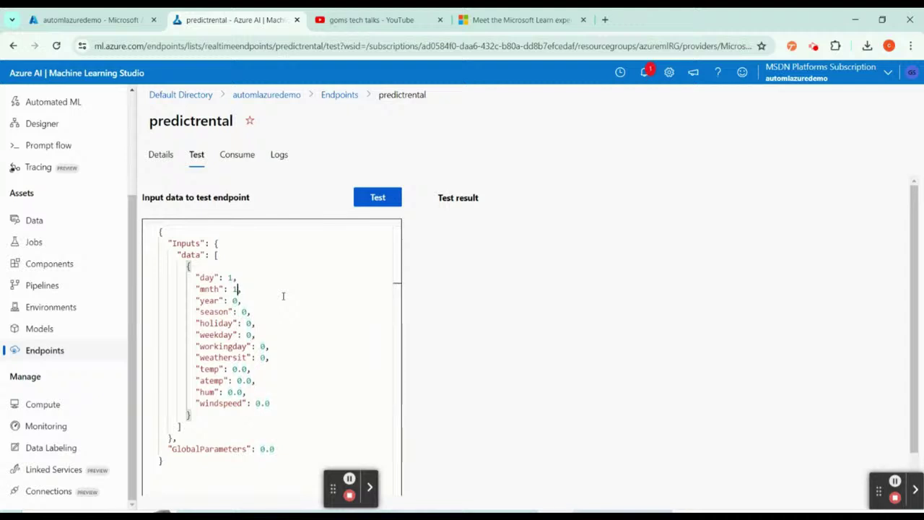
# - Set year to 2024 and season to 2 in the test input JSON
pyautogui.click(235, 301)
pyautogui.press('BackSpace')
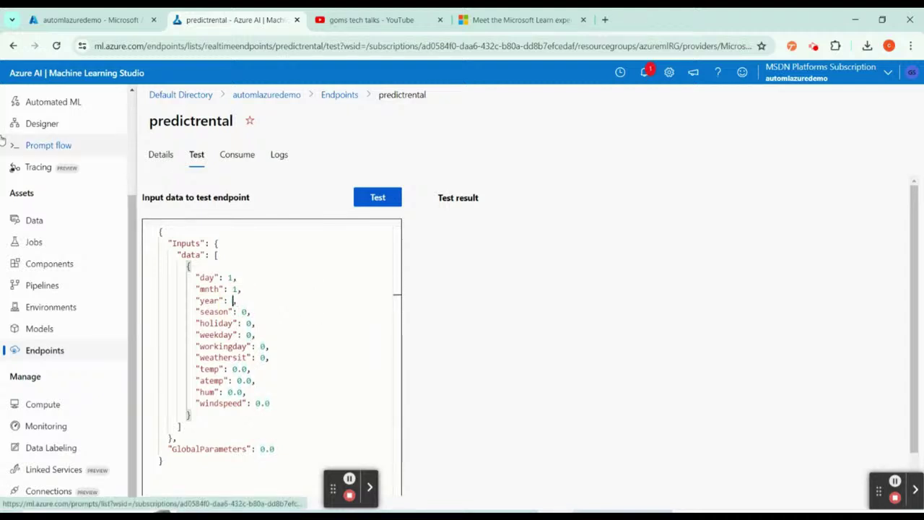
pyautogui.write('2024')
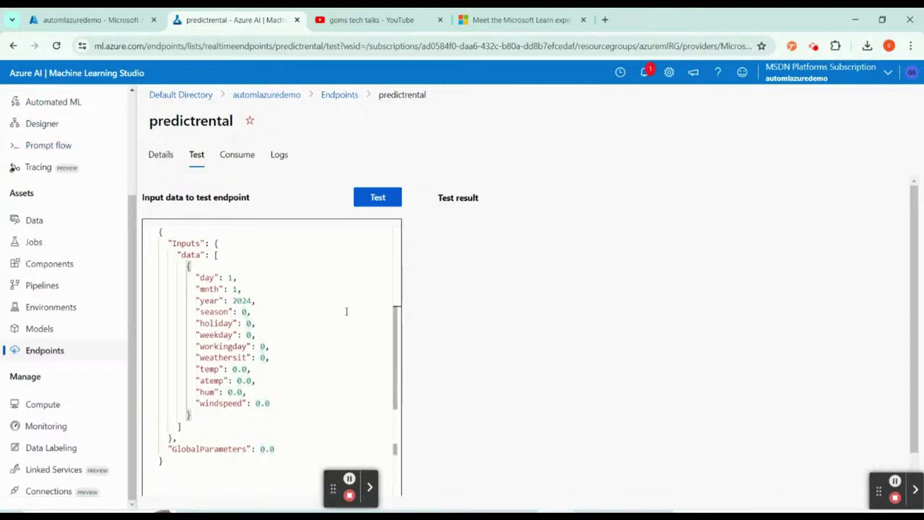
pyautogui.press('BackSpace')
pyautogui.write('2')
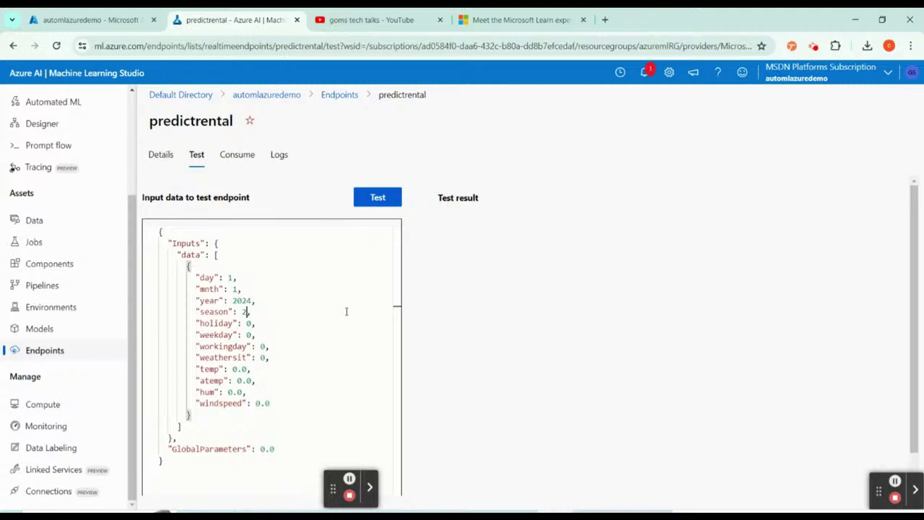
# - Open aka.ms/bike-rentals in a new browser tab and review the daily-bike-share.csv columns and sample rows
pyautogui.click(605, 20)
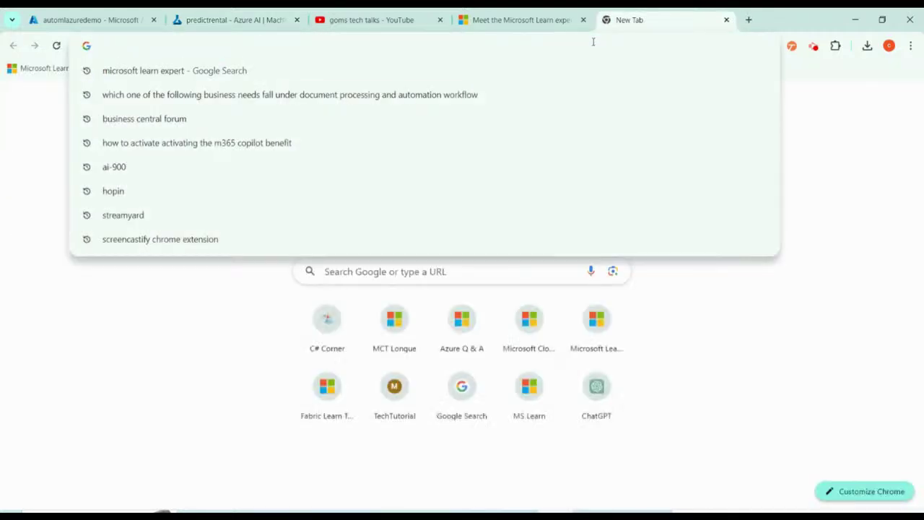
pyautogui.write('aka.ms/azuremlpbi')
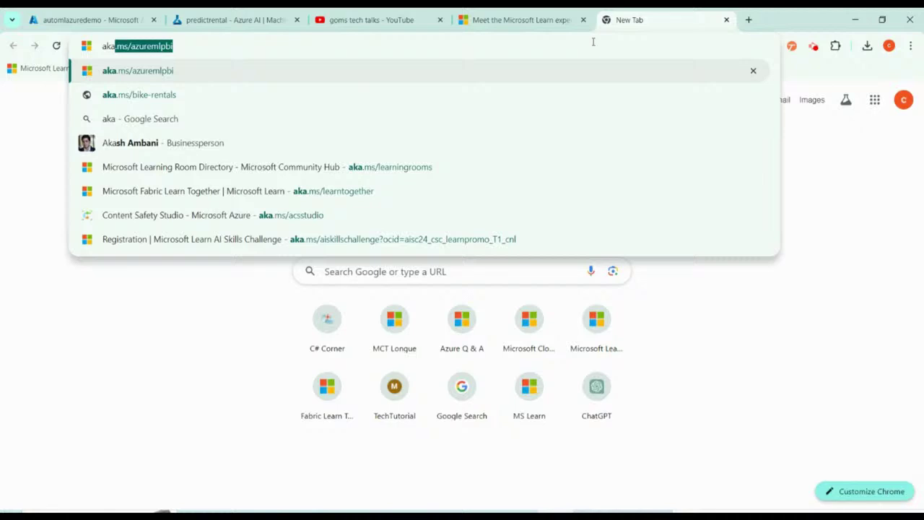
pyautogui.press('Down')
pyautogui.press('Return')
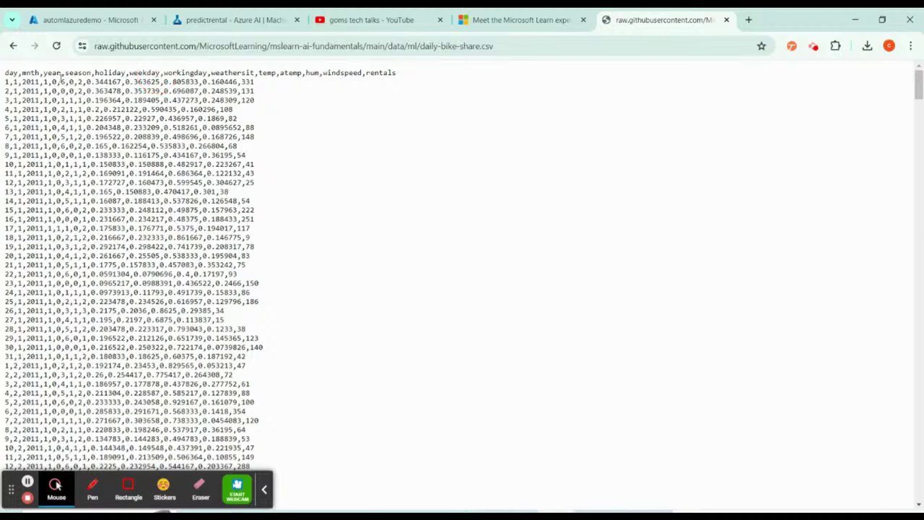
pyautogui.scroll(-4, 72, 76)
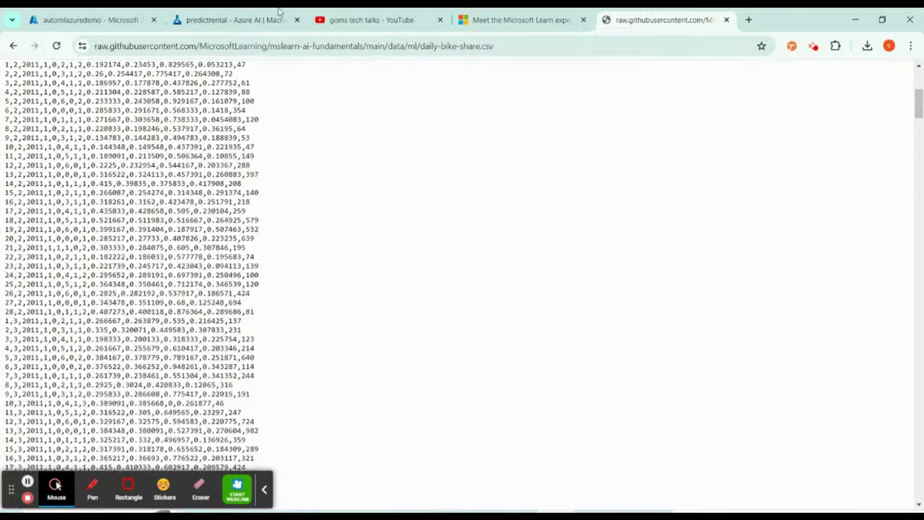
# - Return to the predictrental test page and set weekday to 1 and workingday to 1
pyautogui.click(228, 20)
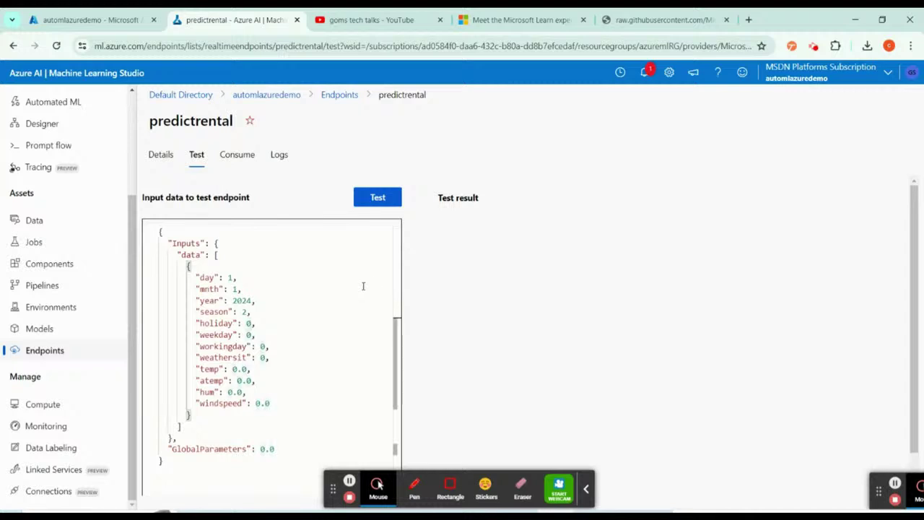
pyautogui.click(249, 334)
pyautogui.press('BackSpace')
pyautogui.write('1')
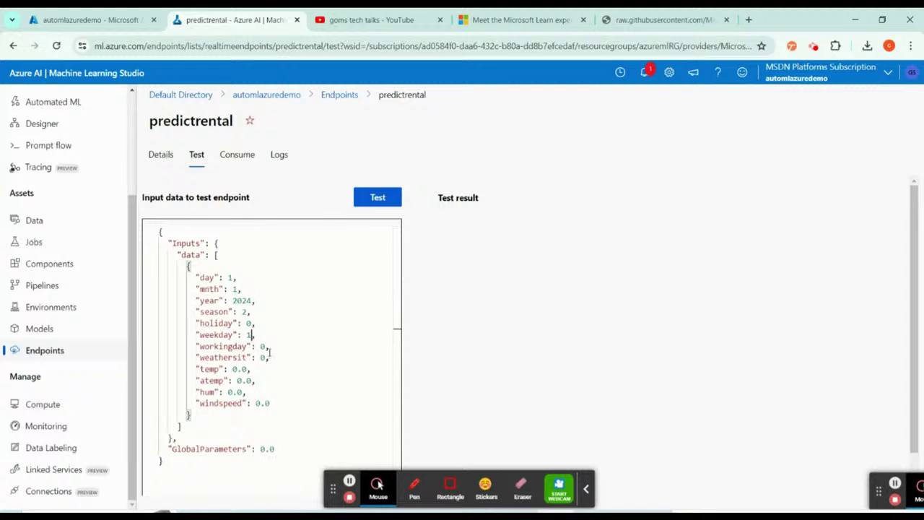
pyautogui.click(268, 349)
pyautogui.press('BackSpace')
pyautogui.write('1')
# - Set weathersit to 2 and temp to 0.3 in the test input JSON
pyautogui.click(272, 367)
pyautogui.click(269, 358)
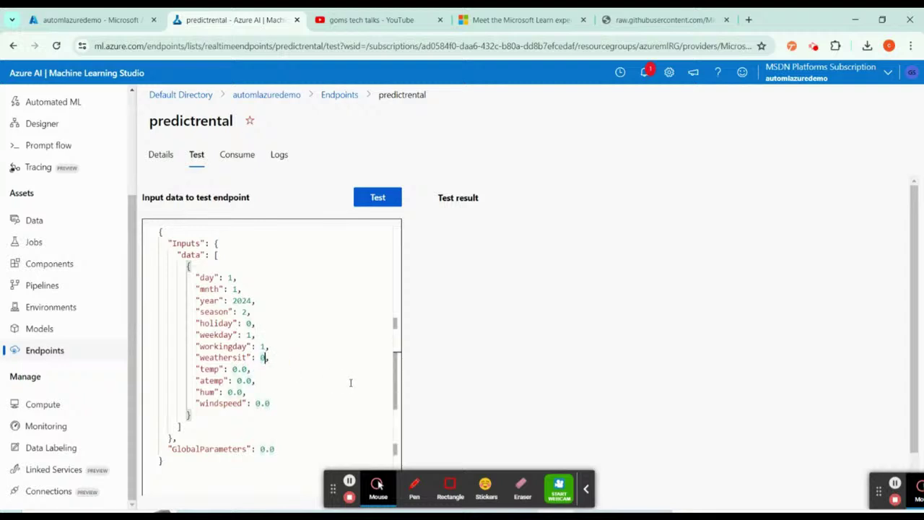
pyautogui.press('BackSpace')
pyautogui.write('2')
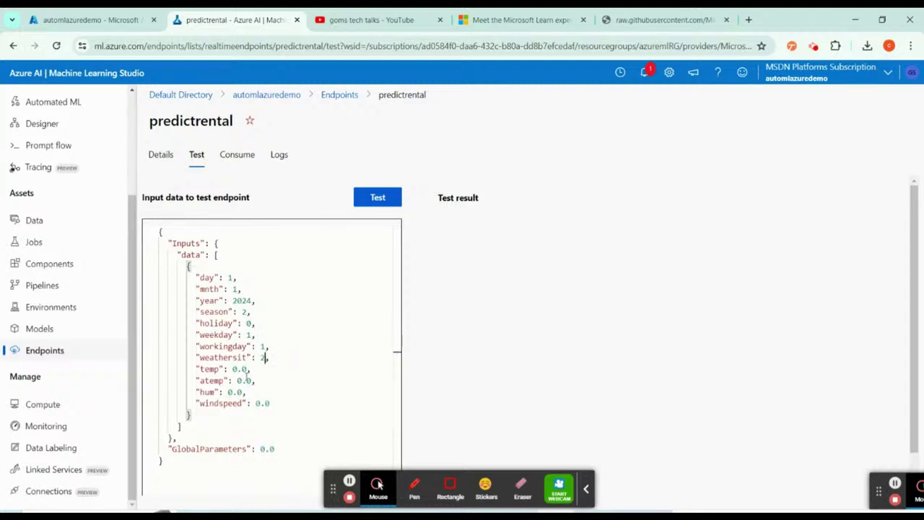
pyautogui.click(252, 369)
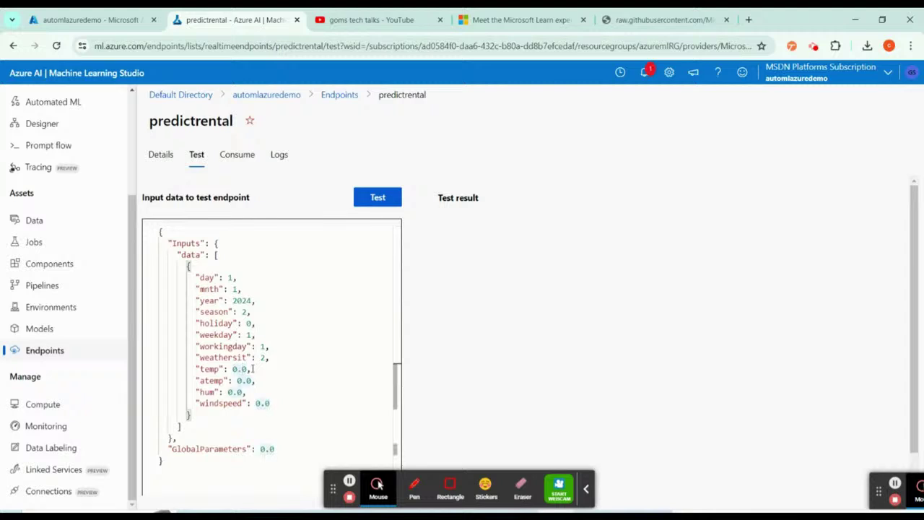
pyautogui.press('BackSpace')
pyautogui.write('3')
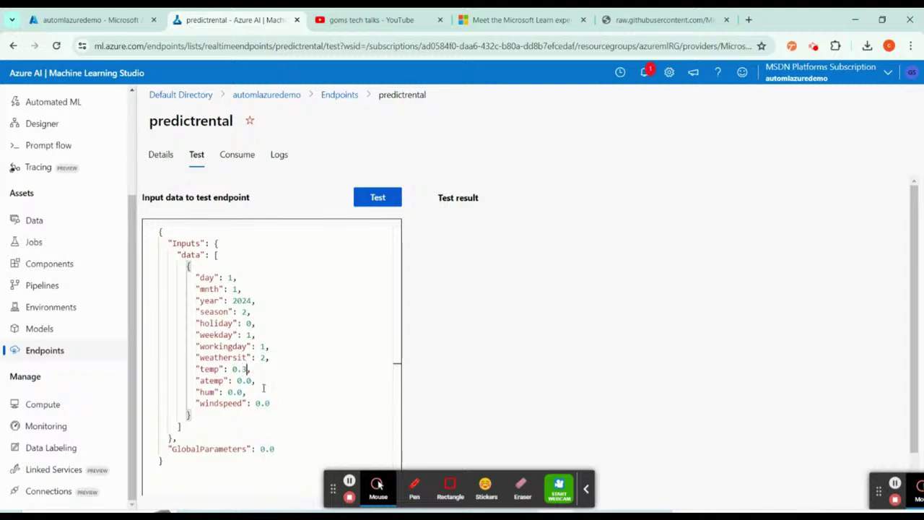
# - Set atemp and hum to 0.3 in the test input, glancing at the bike-share CSV for reference
pyautogui.click(255, 379)
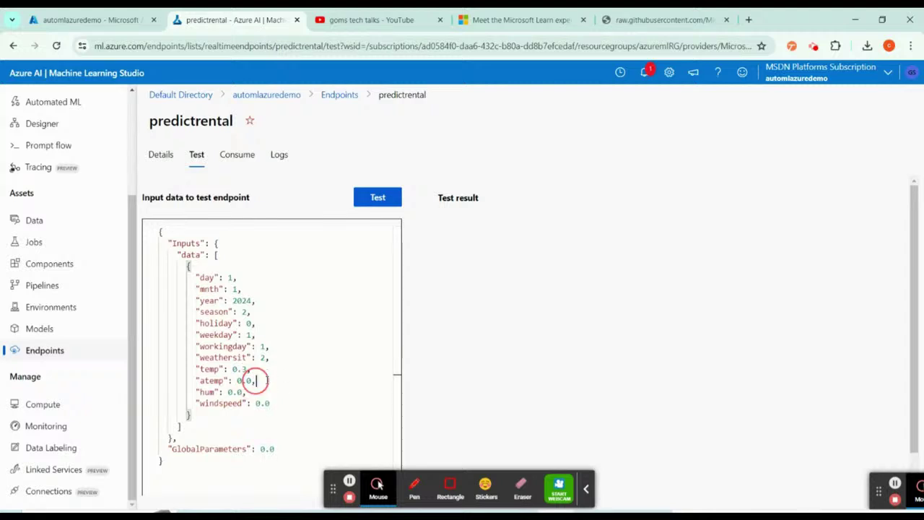
pyautogui.click(660, 19)
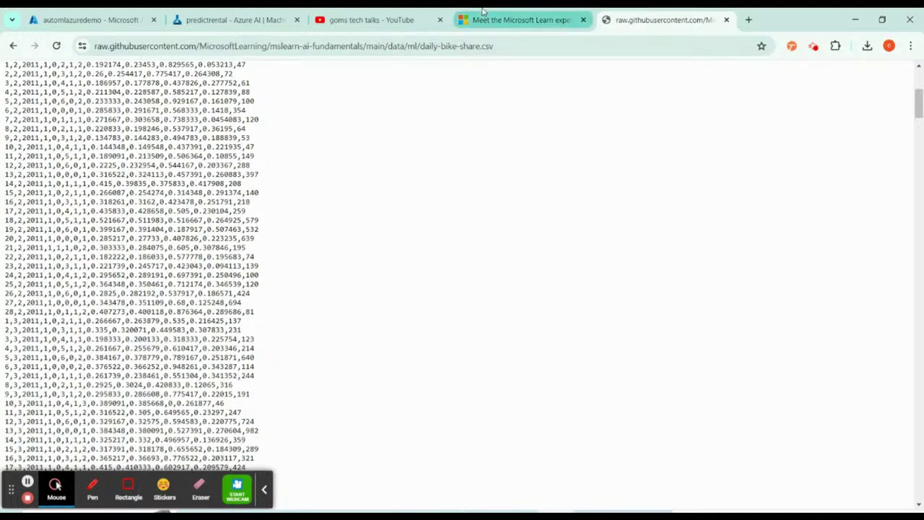
pyautogui.click(232, 20)
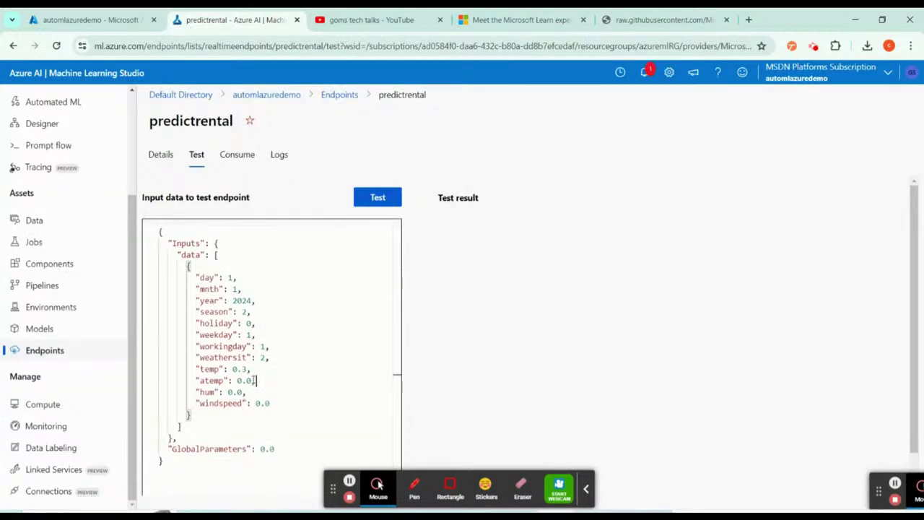
pyautogui.click(248, 381)
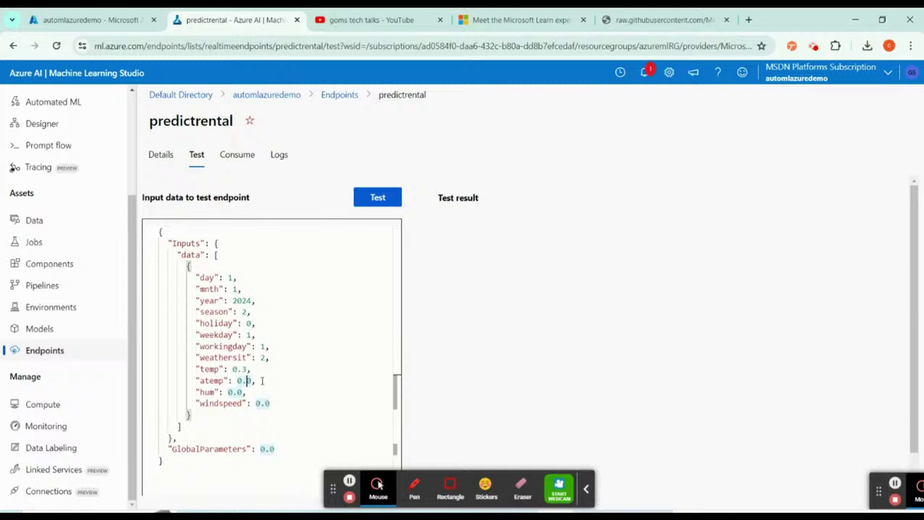
pyautogui.press('BackSpace')
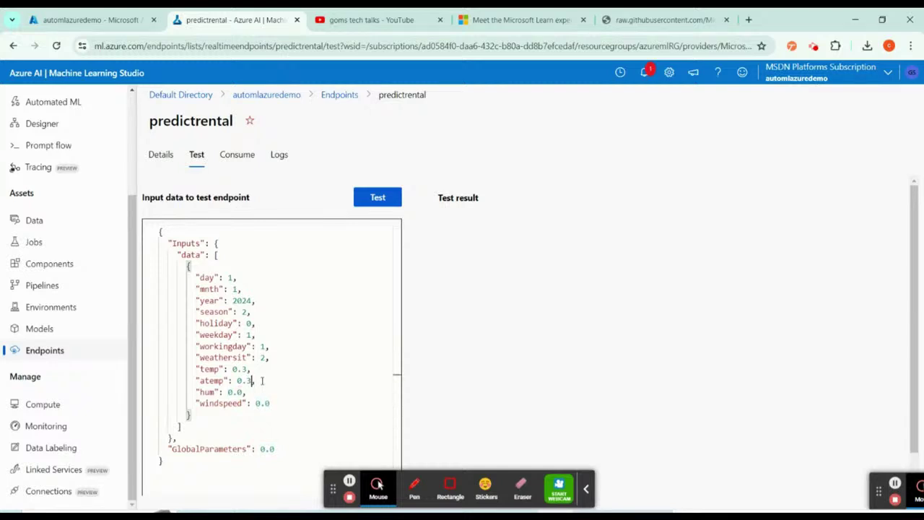
pyautogui.press('Down')
pyautogui.press('Left')
pyautogui.press('BackSpace')
pyautogui.write('3')
# - Set GlobalParameters to 1.0 at the end of the test input JSON
pyautogui.press('Down')
pyautogui.press('Down')
pyautogui.press('Down')
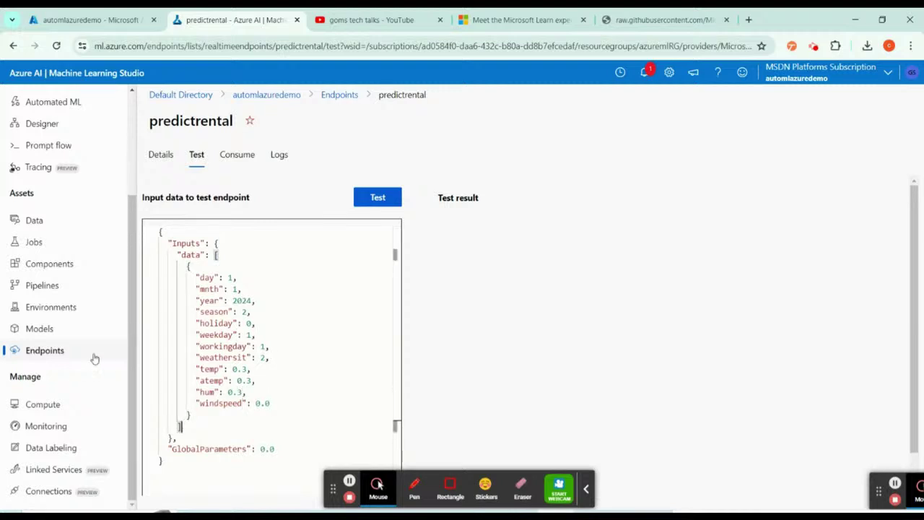
pyautogui.click(263, 449)
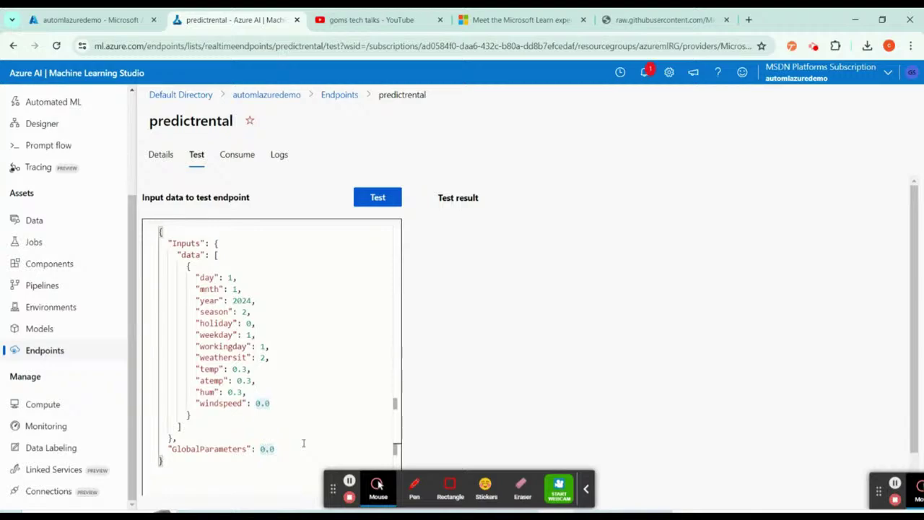
pyautogui.press('BackSpace')
pyautogui.write('1')
# - Review the header row of daily-bike-share.csv, checking the rentals column that the model predicts
pyautogui.click(629, 11)
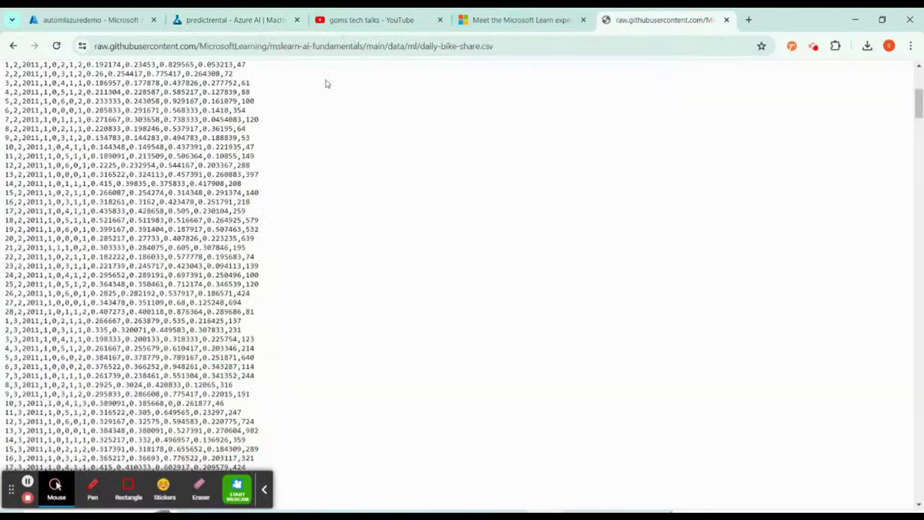
pyautogui.scroll(3, 371, 184)
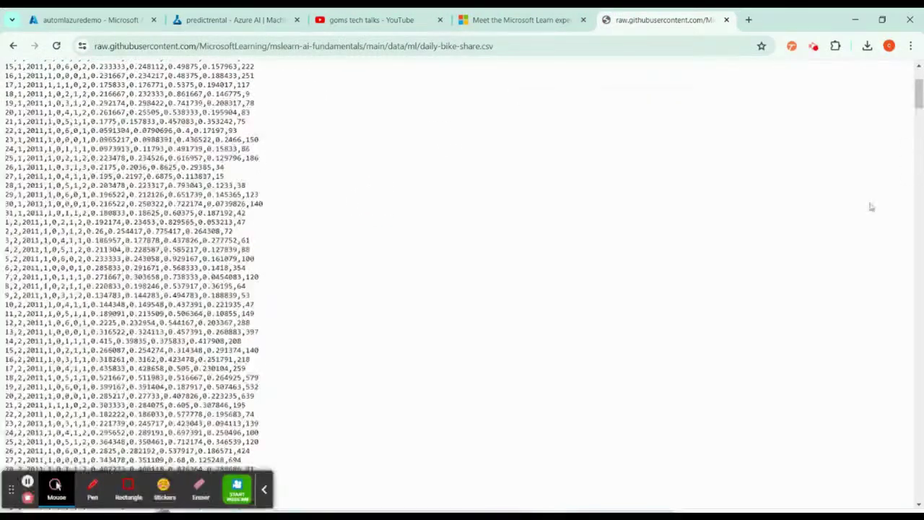
pyautogui.scroll(3, 918, 91)
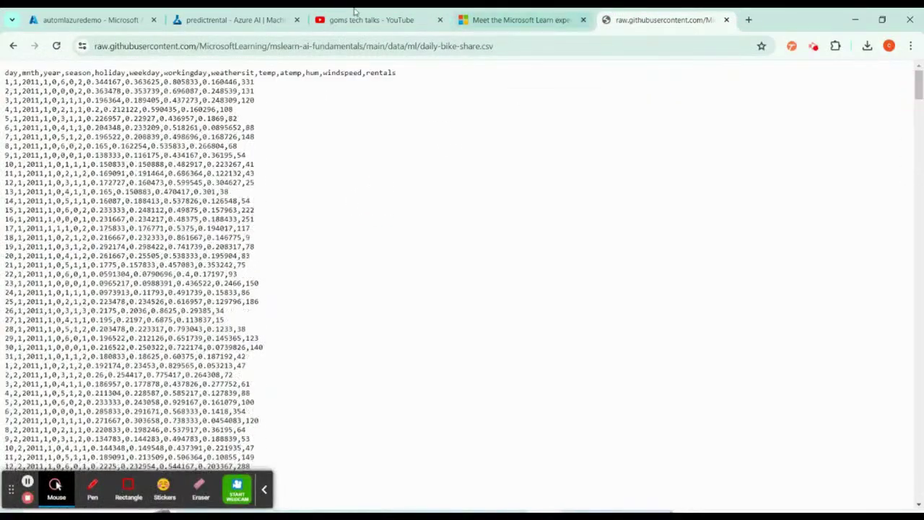
pyautogui.doubleClick(371, 72)
pyautogui.click(406, 111)
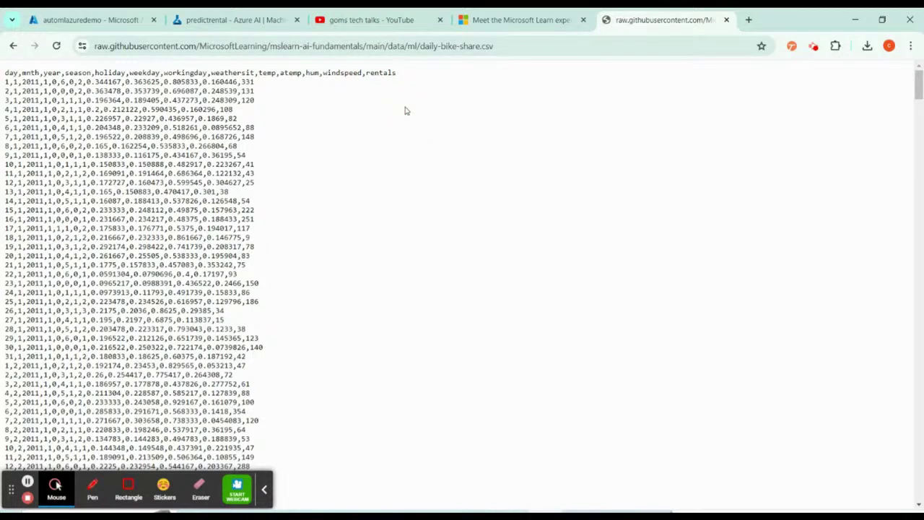
# - Return to the predictrental test page, run the test with the entered data, and examine the predicted value
pyautogui.click(224, 20)
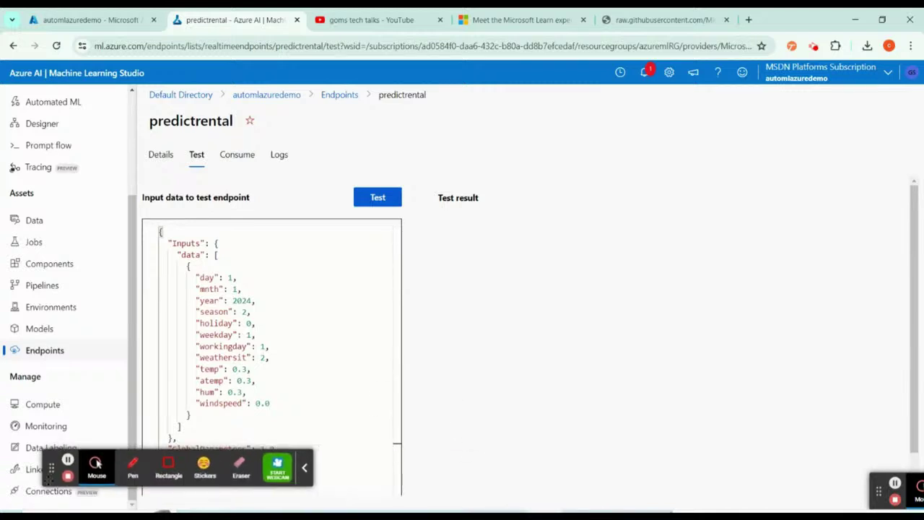
pyautogui.click(264, 491)
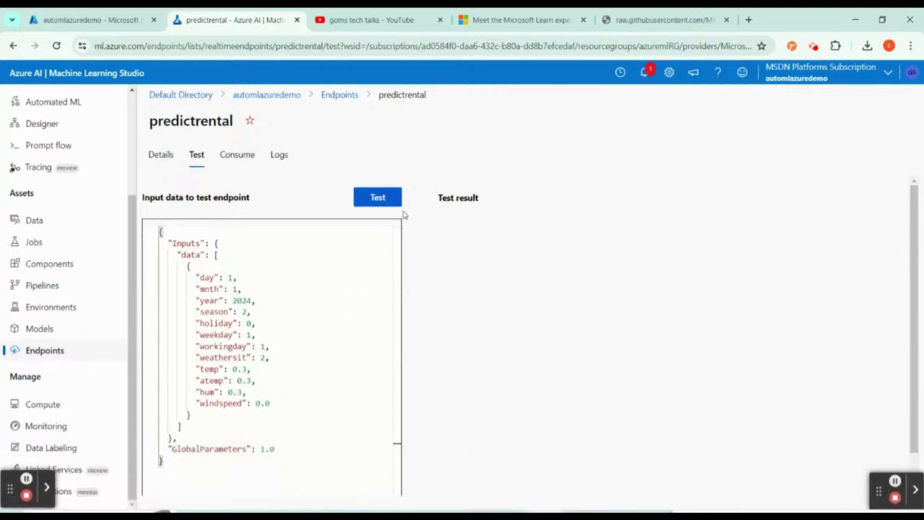
pyautogui.click(378, 200)
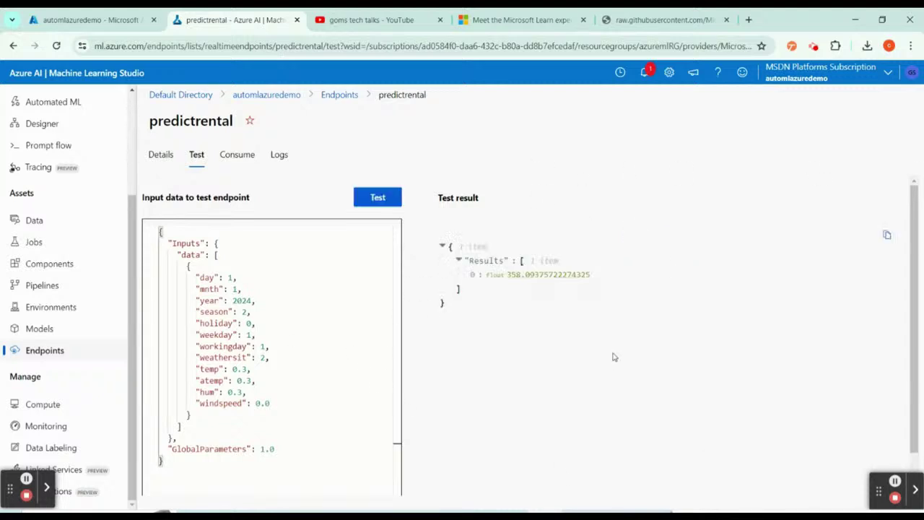
pyautogui.click(513, 279)
pyautogui.moveTo(512, 279); pyautogui.dragTo(521, 277)
# - Change mnth to 6 and day to 16 in the test input, consulting the CSV data in between
pyautogui.click(228, 369)
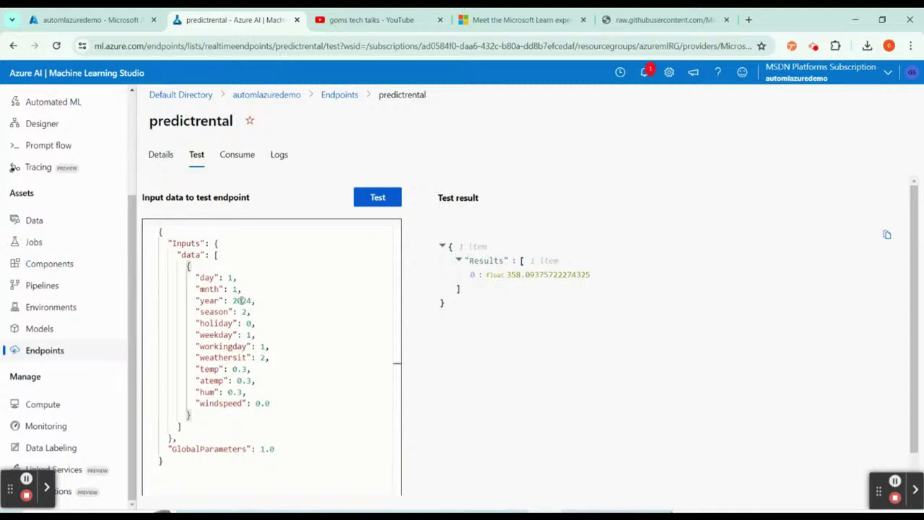
pyautogui.click(232, 289)
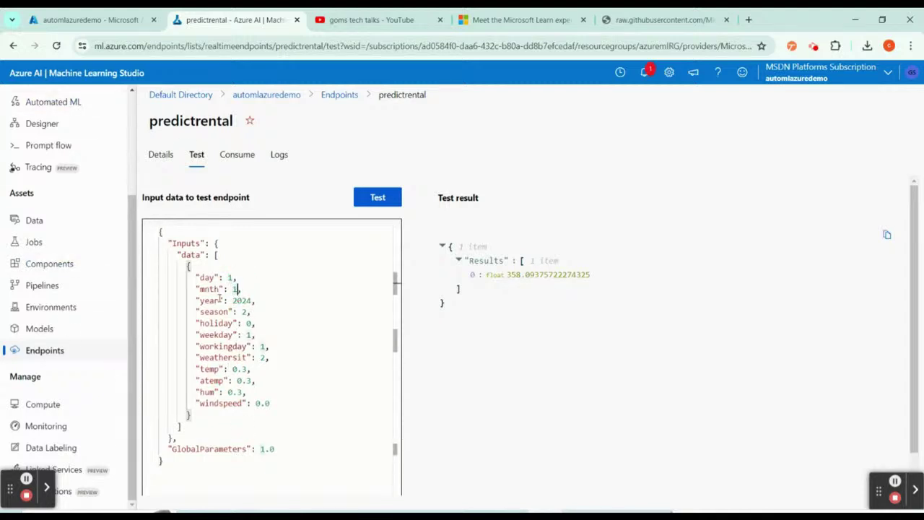
pyautogui.press('BackSpace')
pyautogui.write('6')
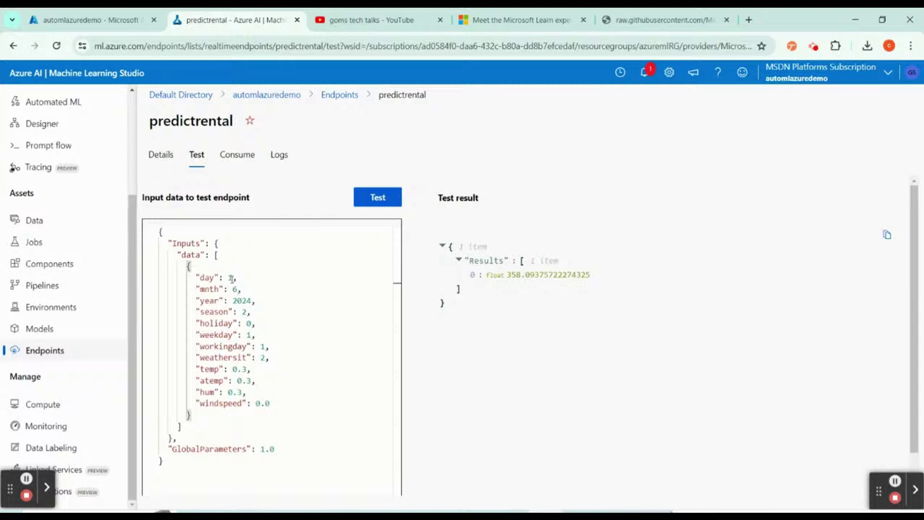
pyautogui.click(231, 278)
pyautogui.click(664, 19)
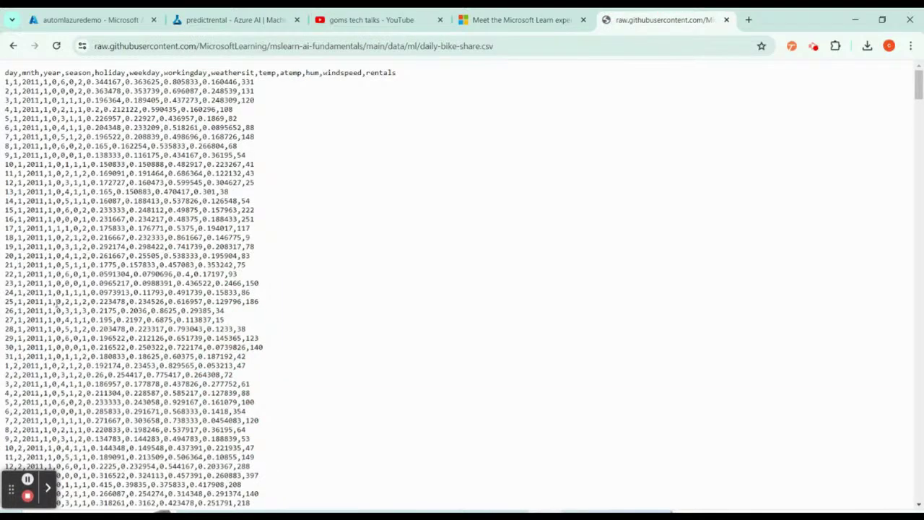
pyautogui.click(231, 19)
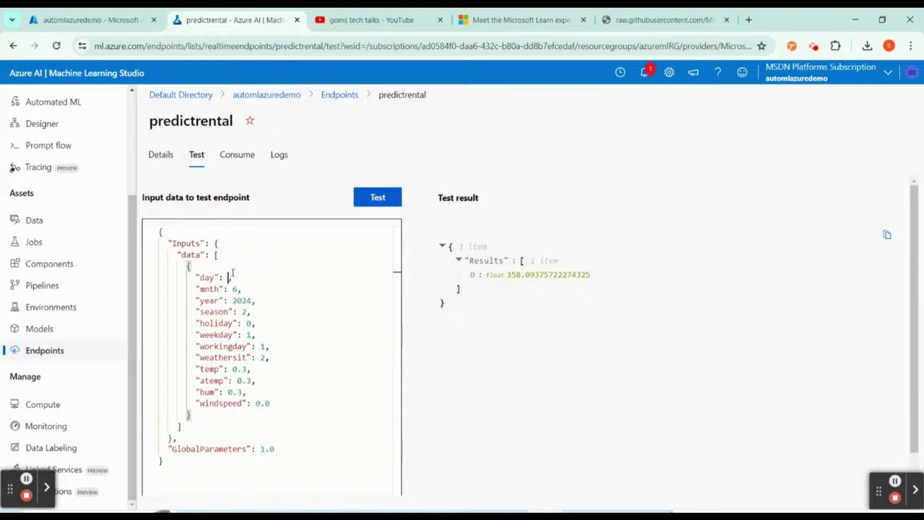
pyautogui.write('6')
# - Set season to 1 and run the endpoint test again
pyautogui.click(245, 311)
pyautogui.press('BackSpace')
pyautogui.write('1')
pyautogui.click(390, 198)
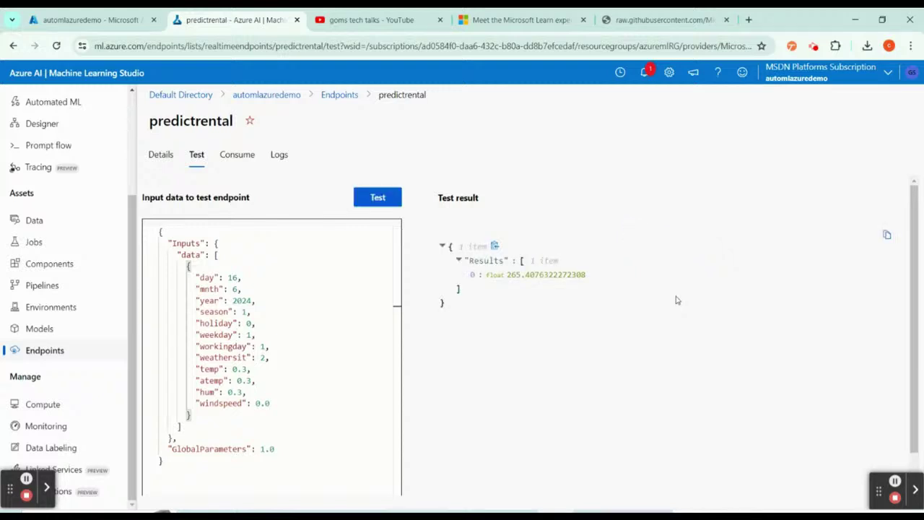
# - Compare the predicted value in the predictrental test result with the header columns and rentals column of daily-bike-share.csv
pyautogui.moveTo(507, 274); pyautogui.dragTo(546, 277)
pyautogui.click(396, 386)
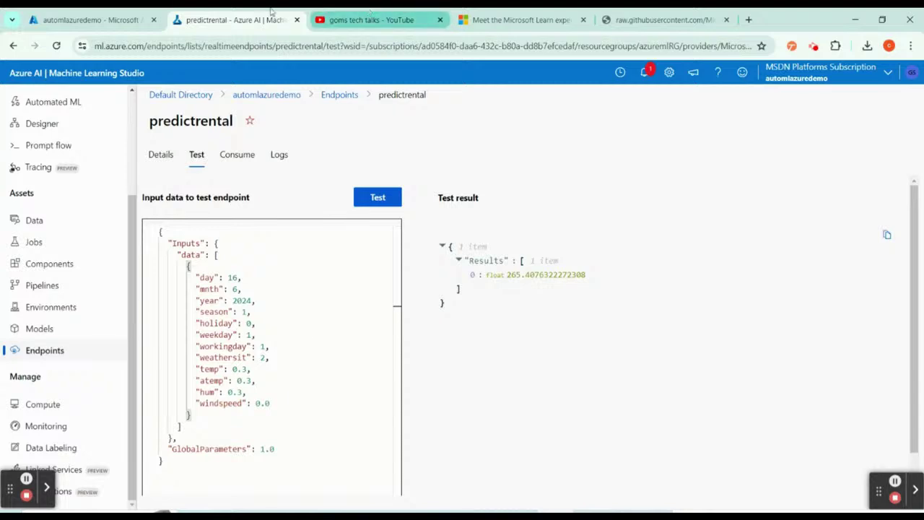
pyautogui.click(663, 19)
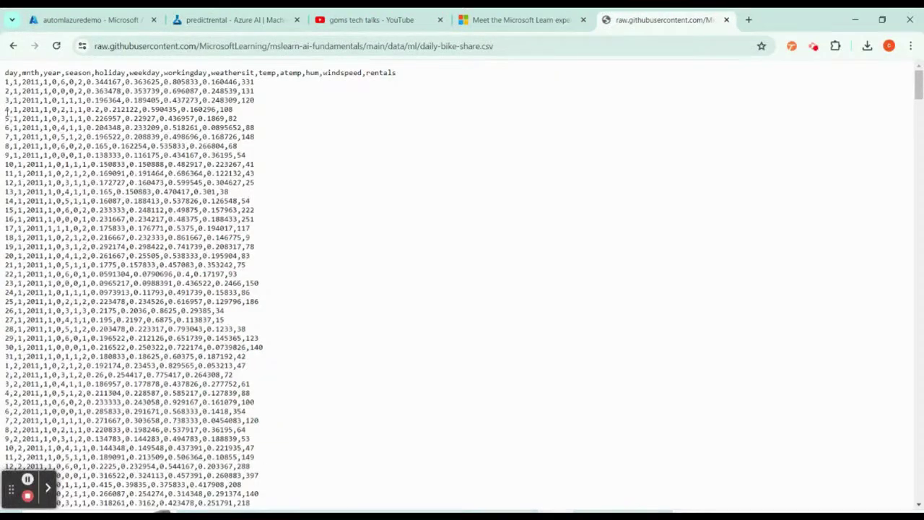
pyautogui.moveTo(3, 72); pyautogui.dragTo(327, 459)
pyautogui.click(32, 87)
pyautogui.moveTo(4, 72); pyautogui.dragTo(405, 78)
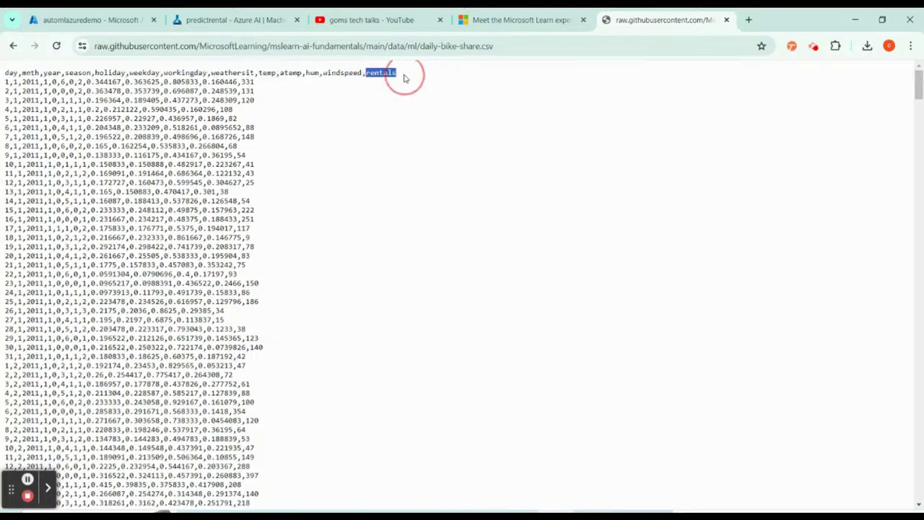
pyautogui.click(237, 18)
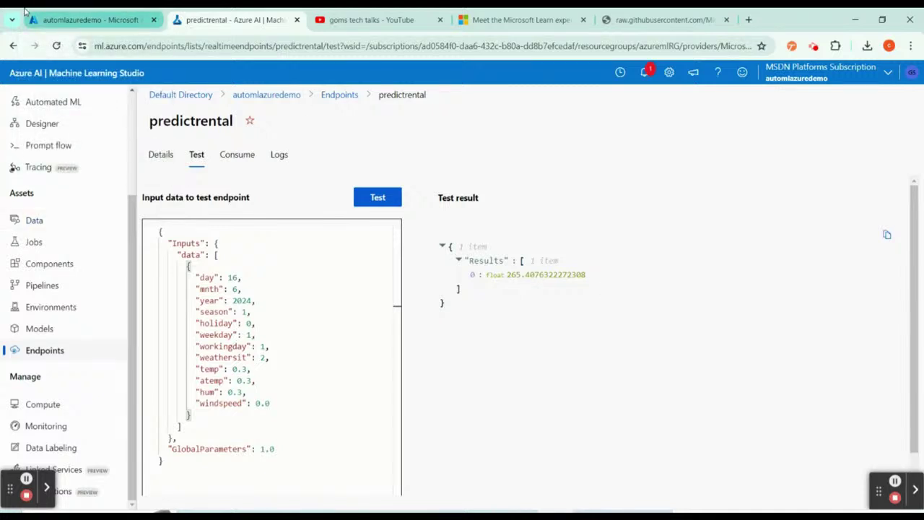
pyautogui.click(492, 471)
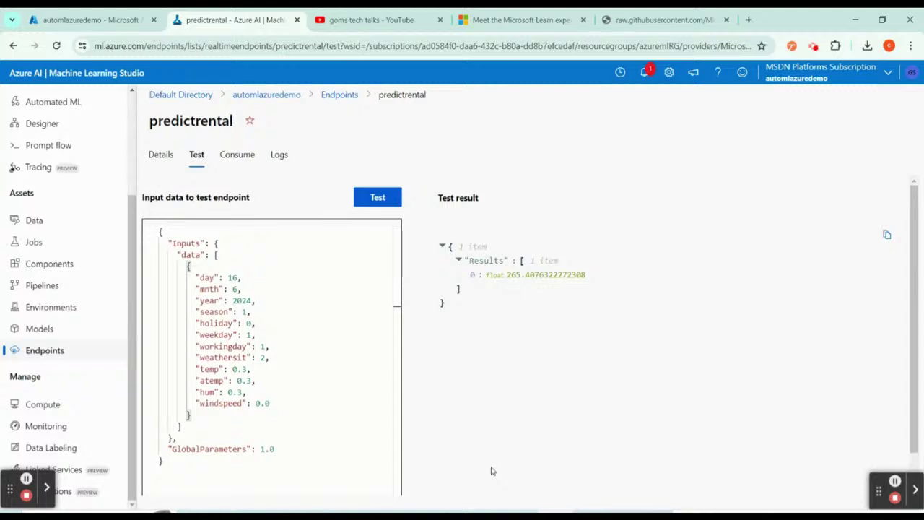
# - Delete the predictrental real-time endpoint and refresh the endpoints list
pyautogui.click(56, 351)
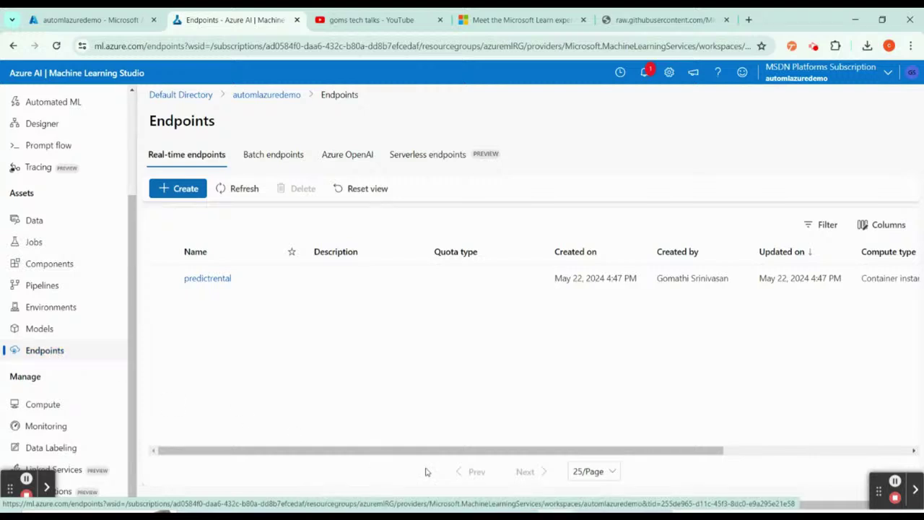
pyautogui.click(163, 279)
pyautogui.click(305, 189)
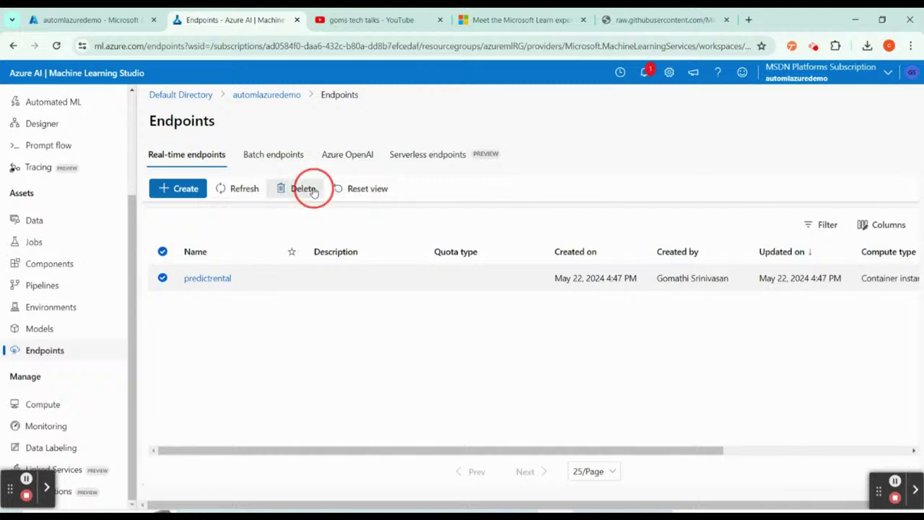
pyautogui.click(514, 333)
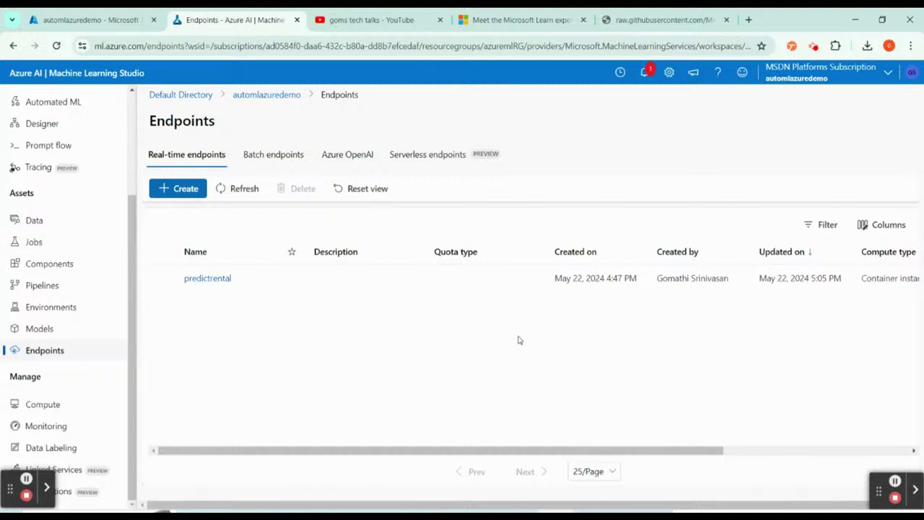
pyautogui.click(238, 196)
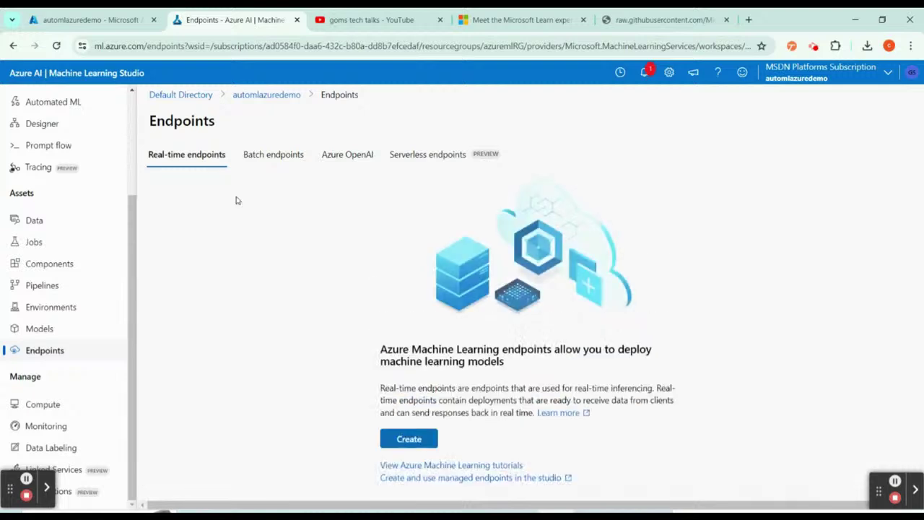
# - Open the Automated ML page to look over the recent jobs
pyautogui.scroll(3, 47, 318)
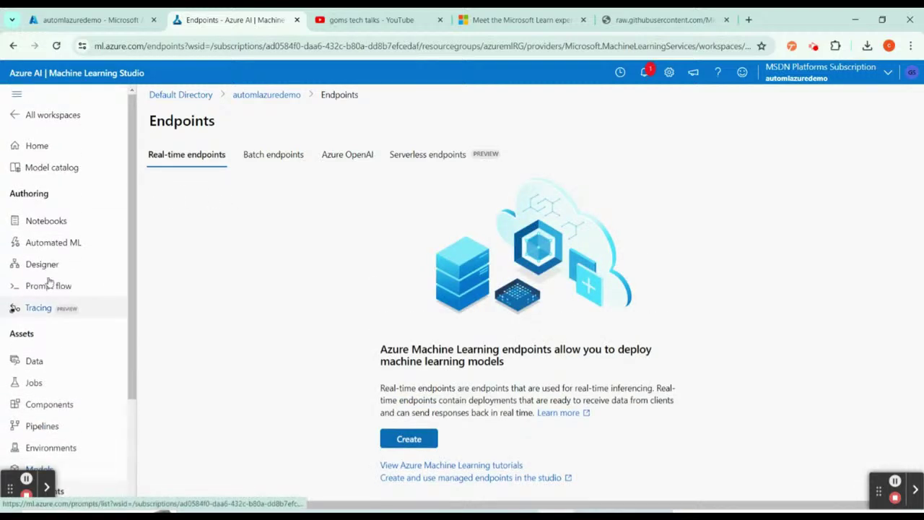
pyautogui.click(54, 243)
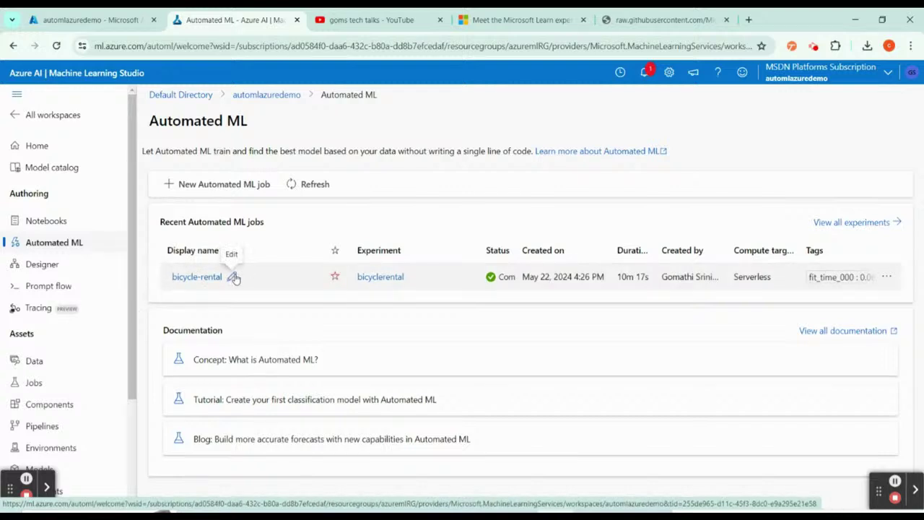
# - Switch to the Azure portal, reload the automlazuredemo workspace page, sign in with the first listed account, and dismiss the credit notification
pyautogui.click(60, 14)
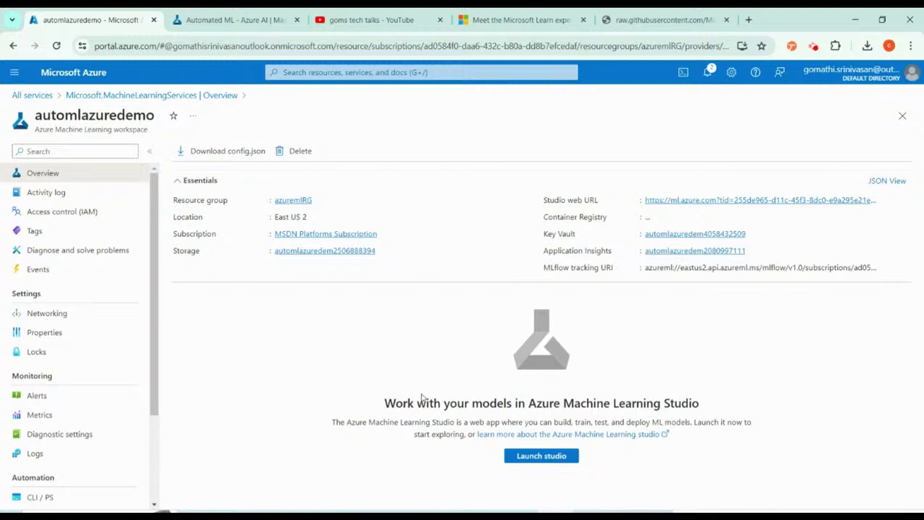
pyautogui.click(57, 46)
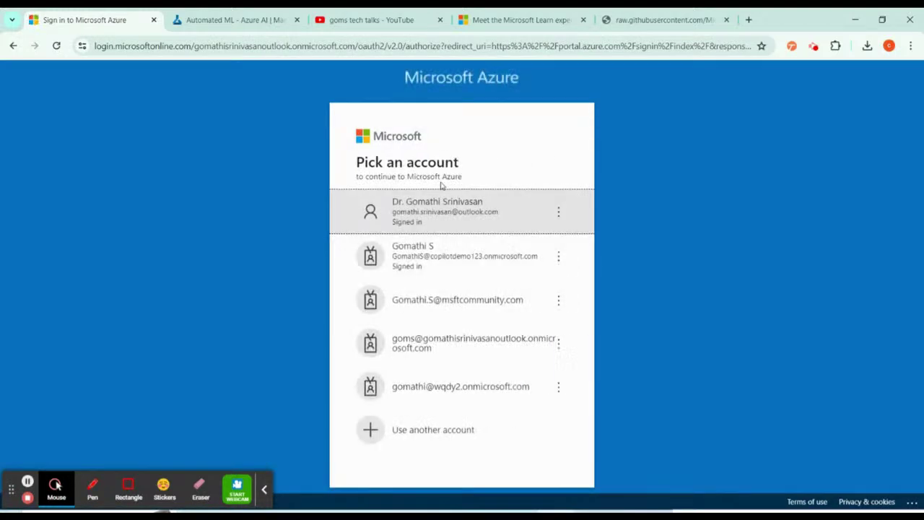
pyautogui.click(448, 213)
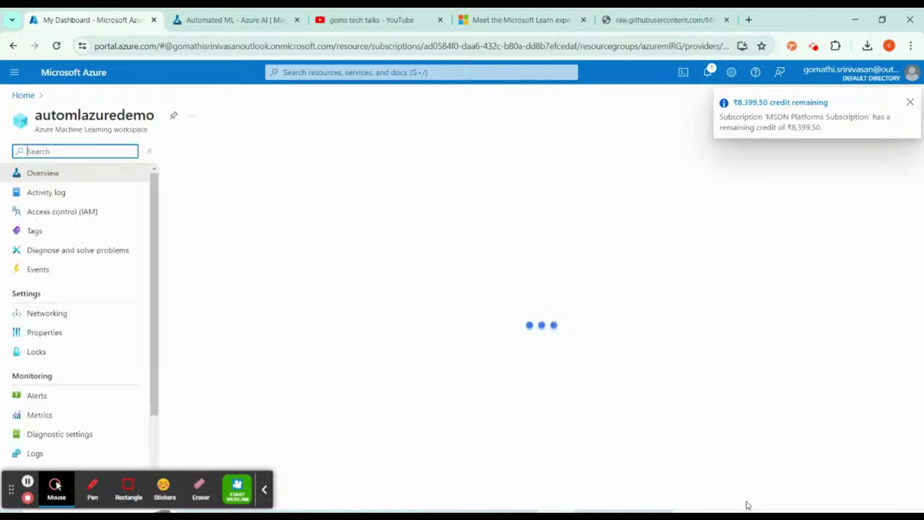
pyautogui.click(910, 105)
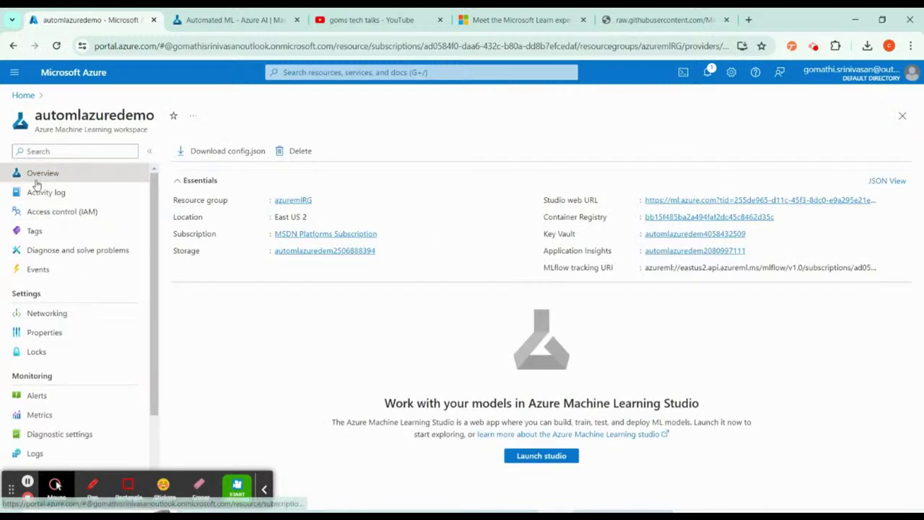
# - Open the azuremlRG resource group from the portal home and delete it with its dependent resources, entering azuremlRG as the confirmation name
pyautogui.click(23, 95)
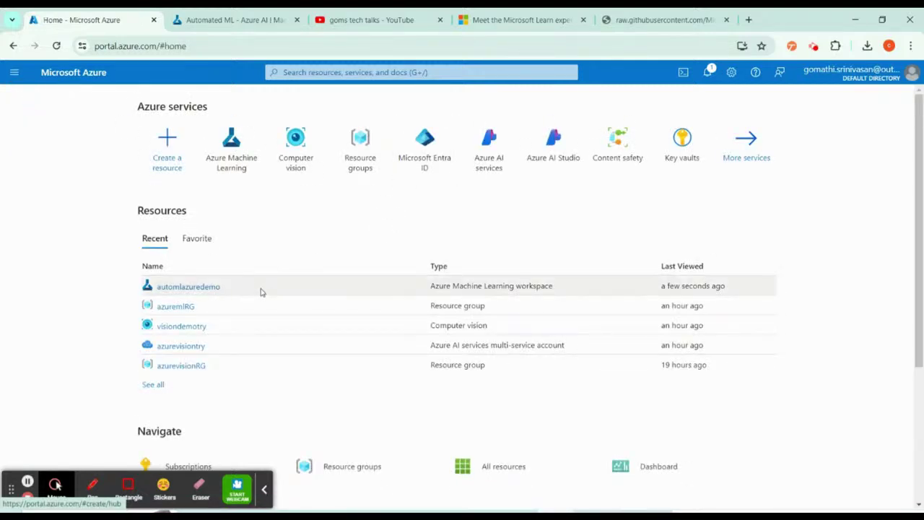
pyautogui.click(178, 309)
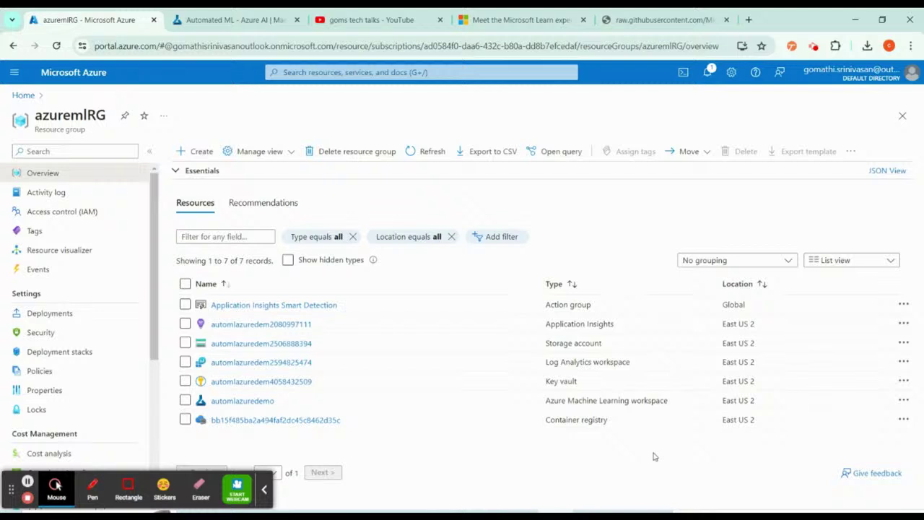
pyautogui.click(361, 158)
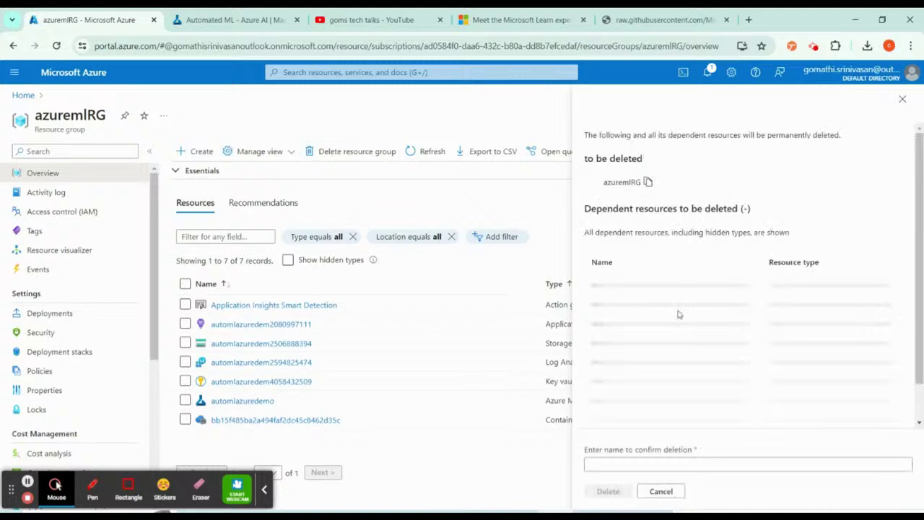
pyautogui.click(655, 463)
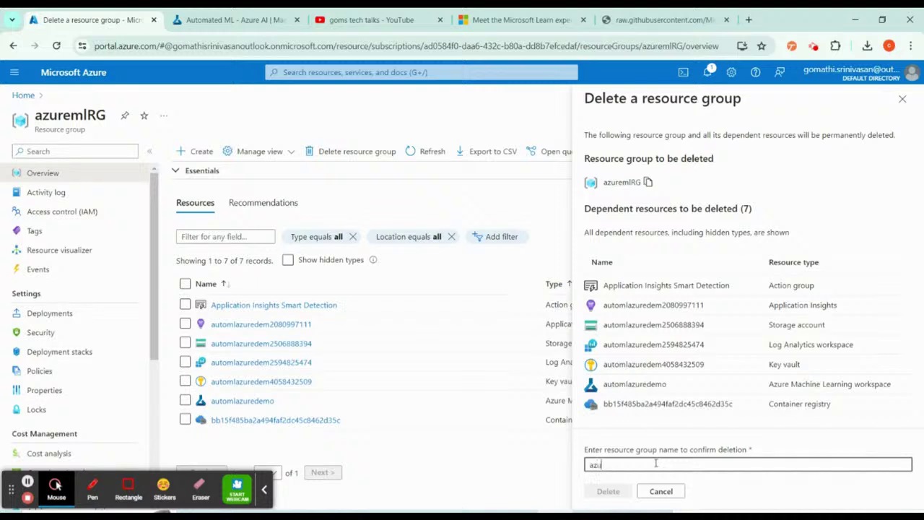
pyautogui.write('azuremlRG')
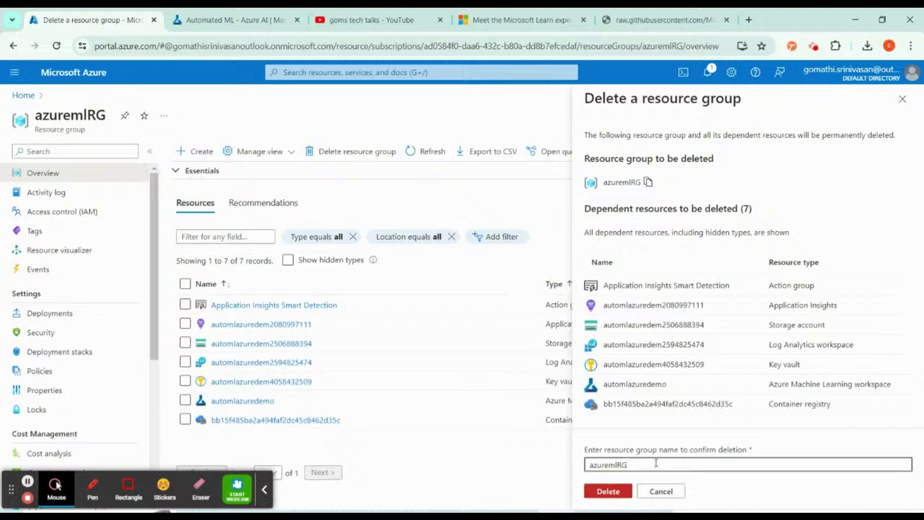
pyautogui.click(648, 182)
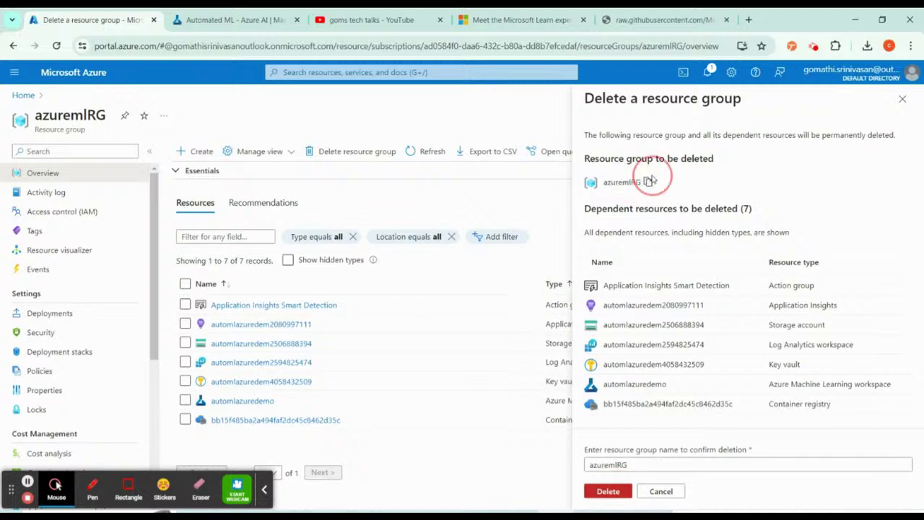
pyautogui.click(605, 493)
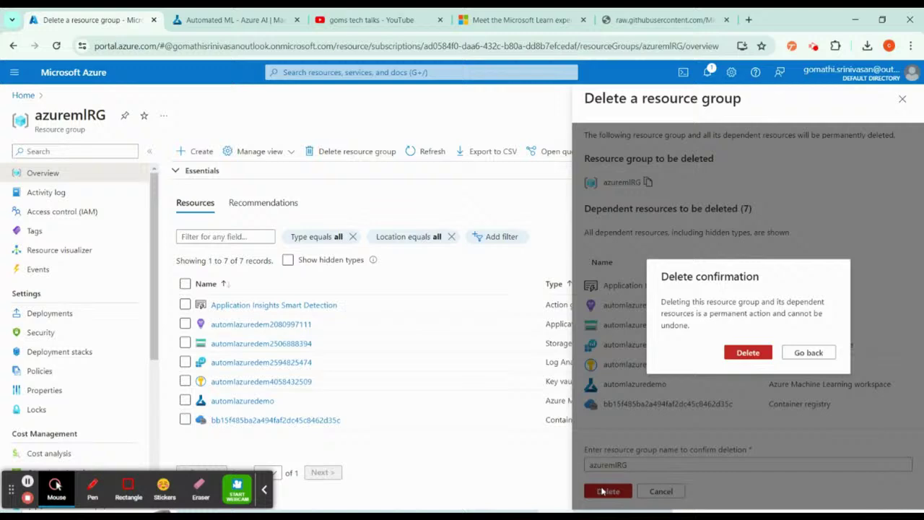
pyautogui.click(744, 352)
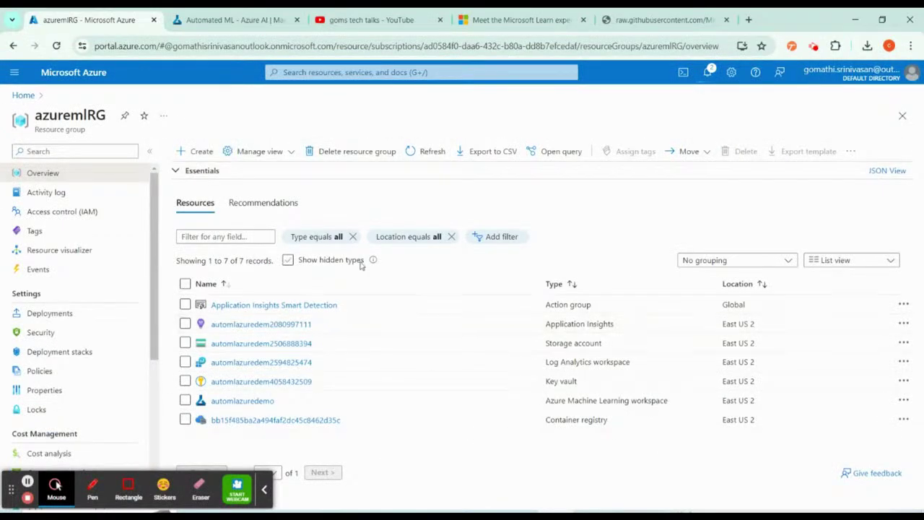
# - Go back to the Azure portal home page and close the Azure Machine Learning Studio browser tab
pyautogui.click(24, 94)
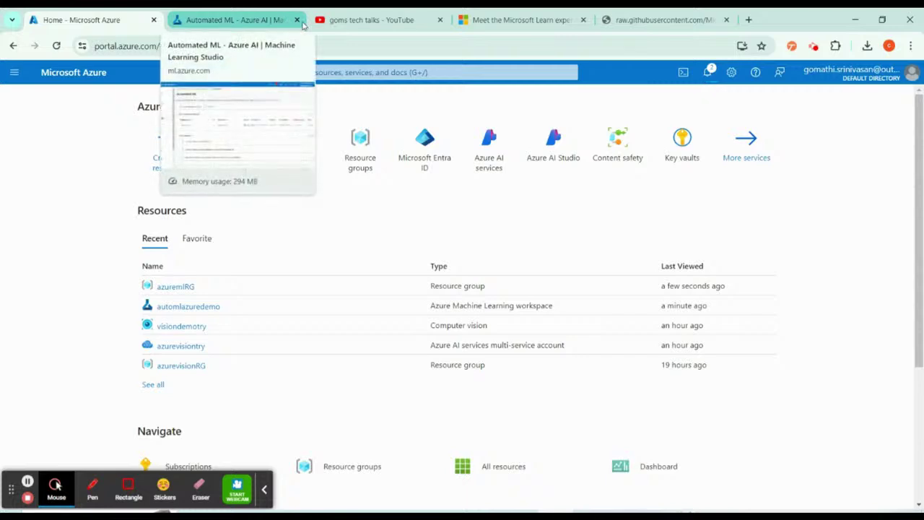
pyautogui.click(285, 20)
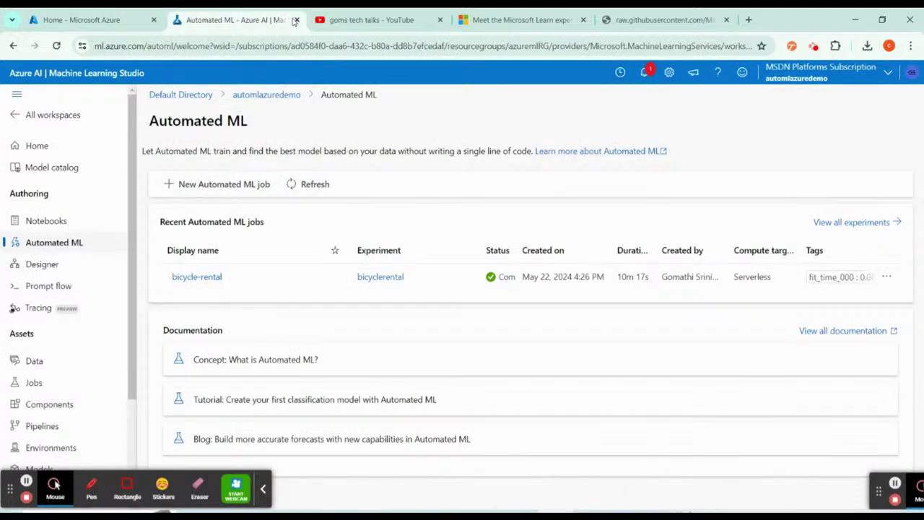
pyautogui.click(296, 19)
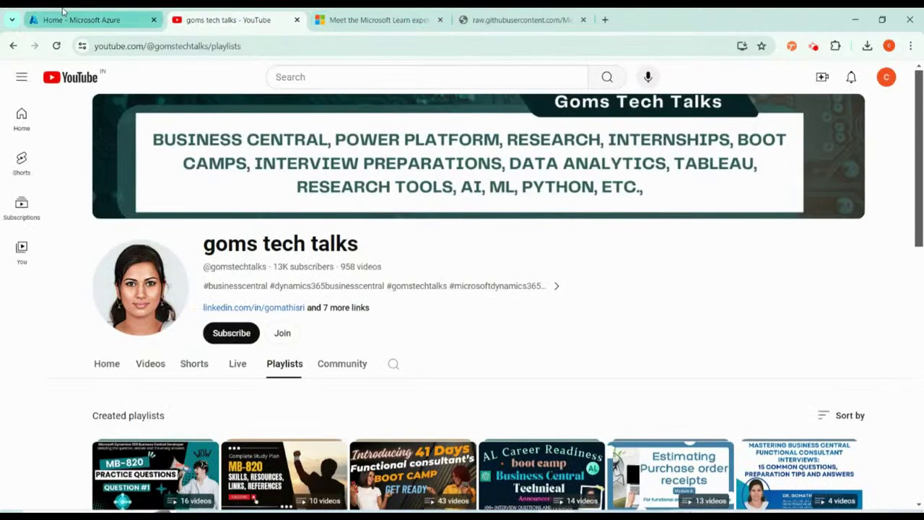
pyautogui.click(71, 18)
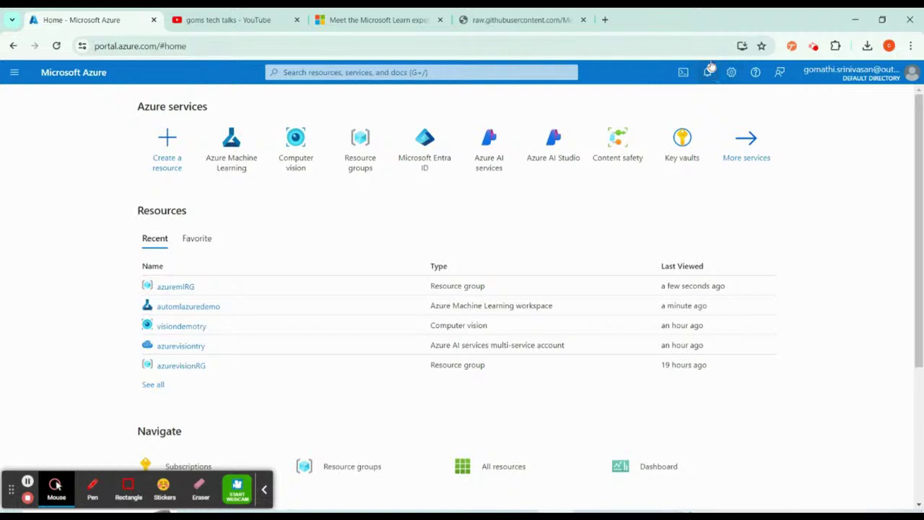